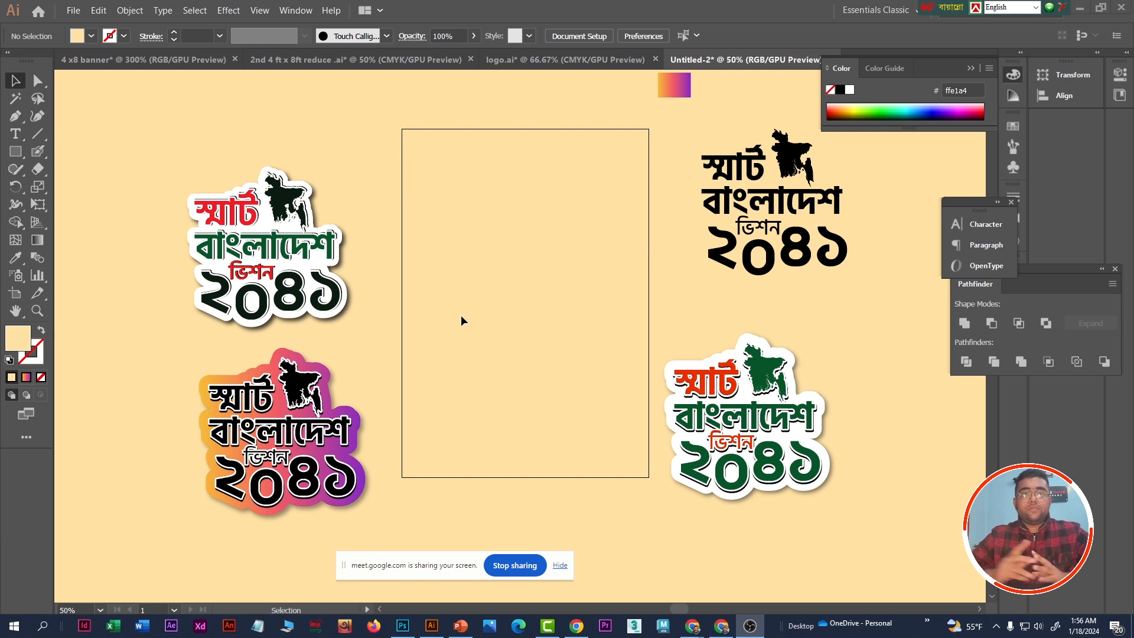
- Move the black Bangla lettering and map artwork onto the empty artboard
left_click(791, 194)
left_click_drag(693, 119, 875, 284)
left_click_drag(791, 206, 591, 243)
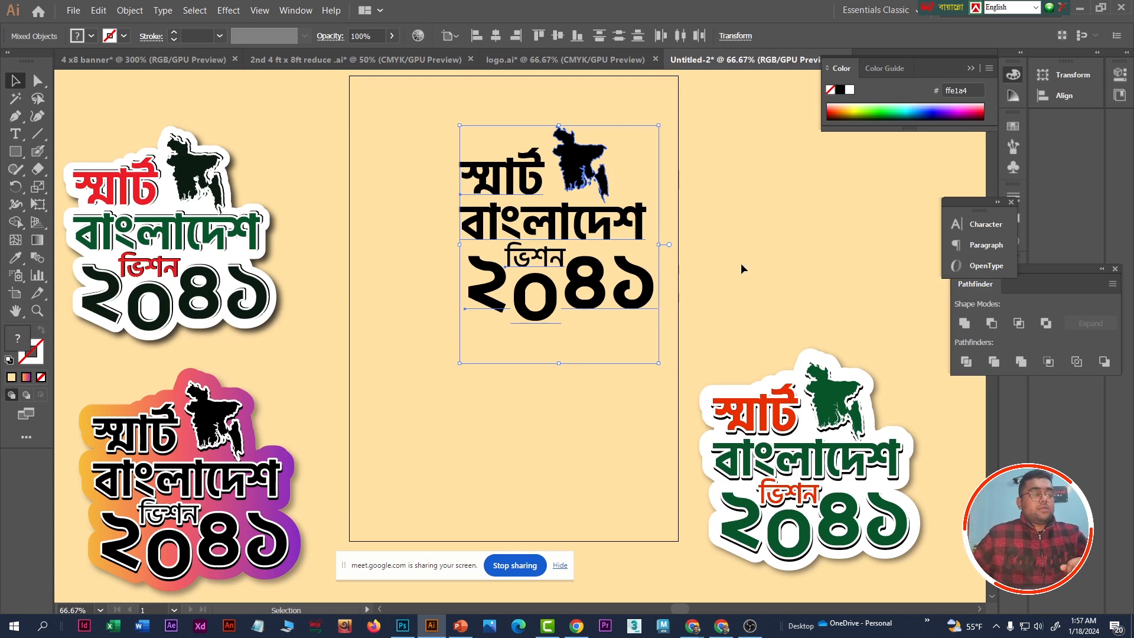
left_click(707, 261)
left_click(584, 159)
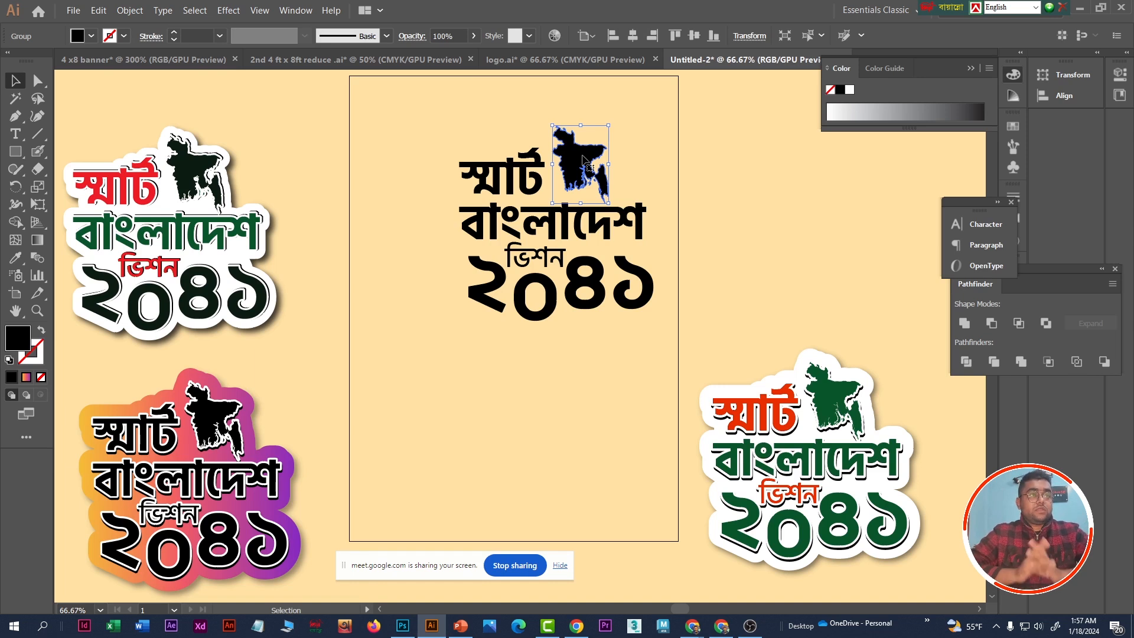
left_click(442, 136)
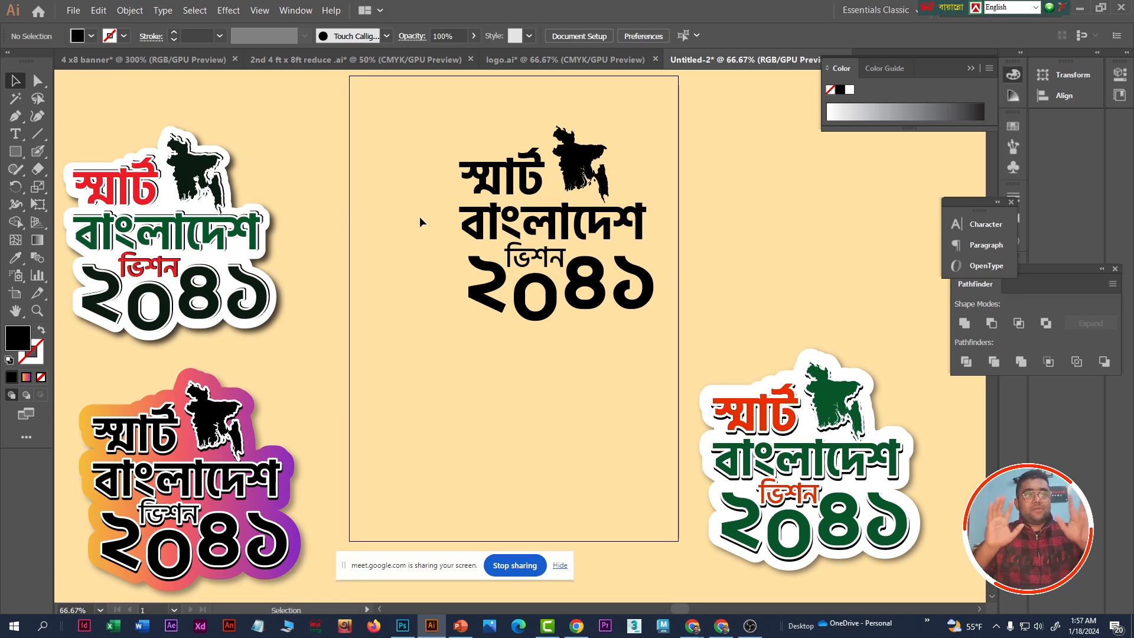
- Shift the whole black artwork down toward the middle of the artboard
left_click_drag(400, 122, 683, 351)
left_click_drag(519, 234, 475, 267)
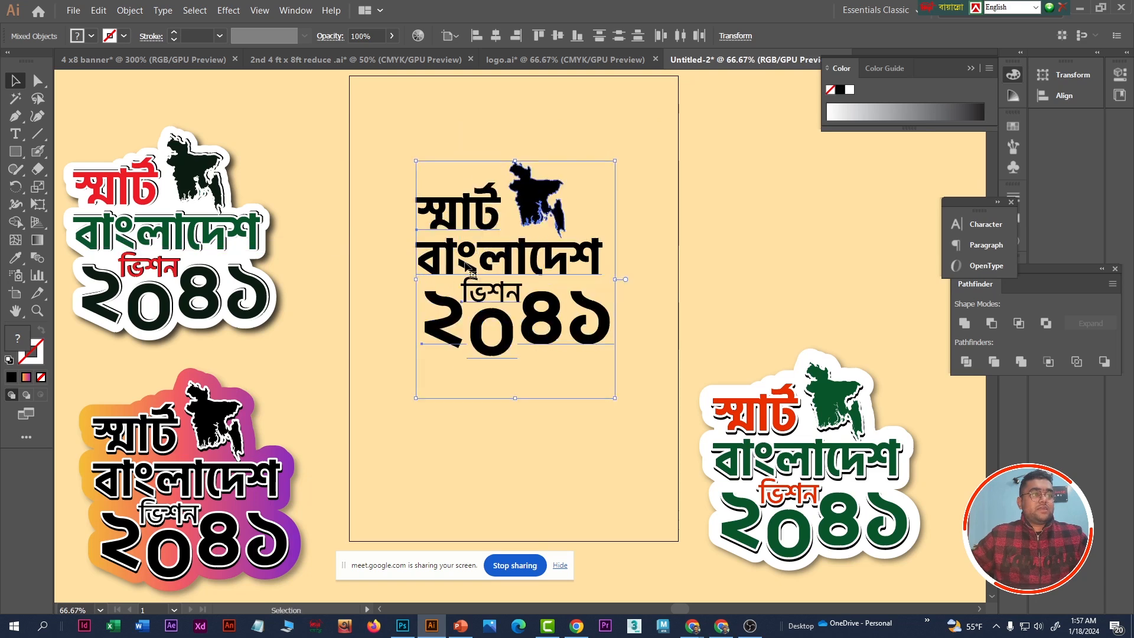
left_click(534, 287)
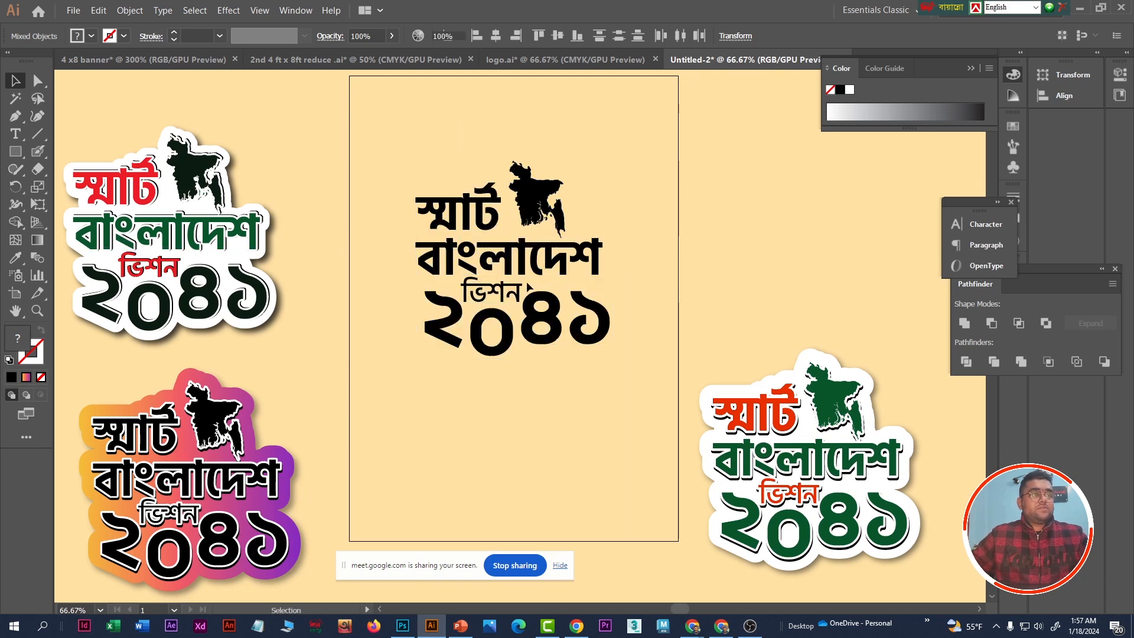
- Duplicate the complete black artwork and place the copy beside the artboard, above the green and orange version
scroll(517, 290, "down", 1)
left_click_drag(444, 182, 603, 371)
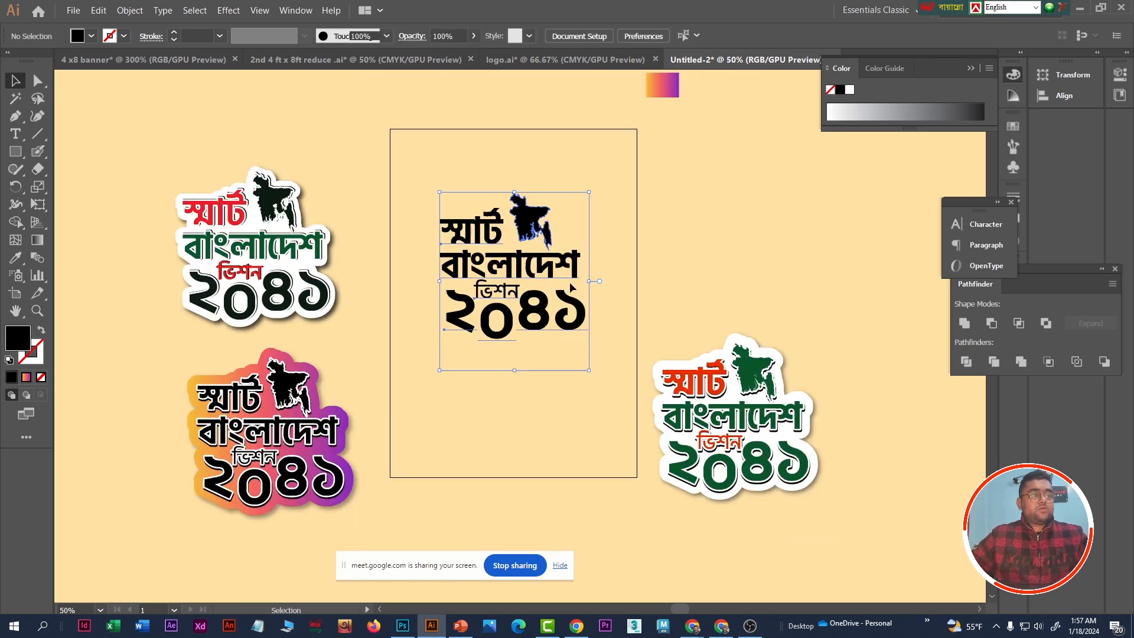
scroll(566, 271, "up", 1)
scroll(475, 273, "down", 1)
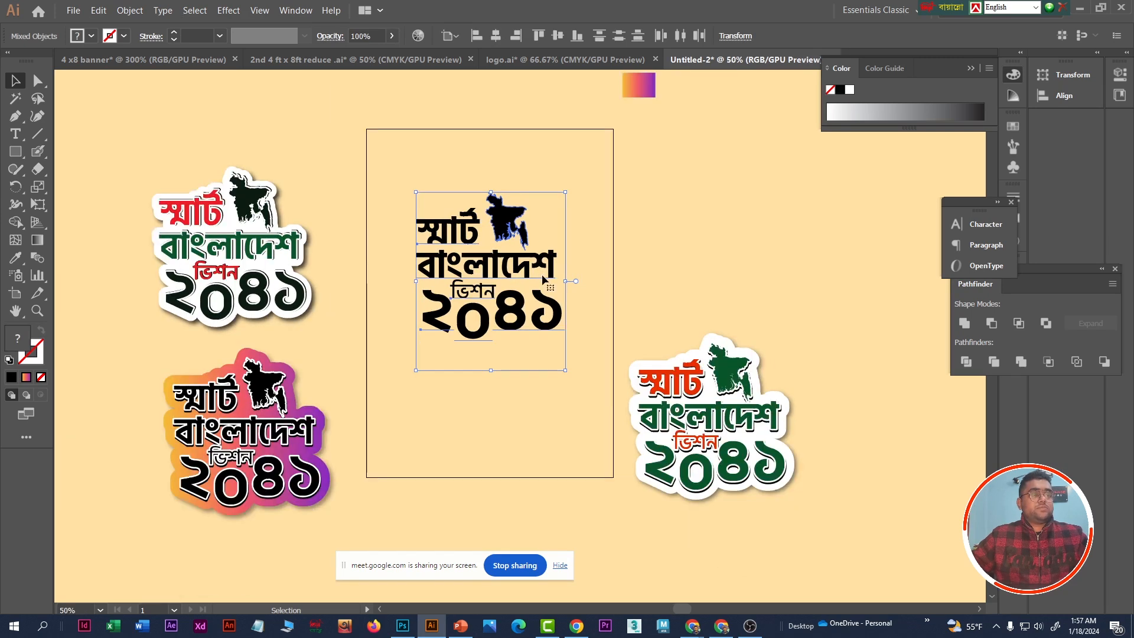
scroll(557, 279, "up", 1)
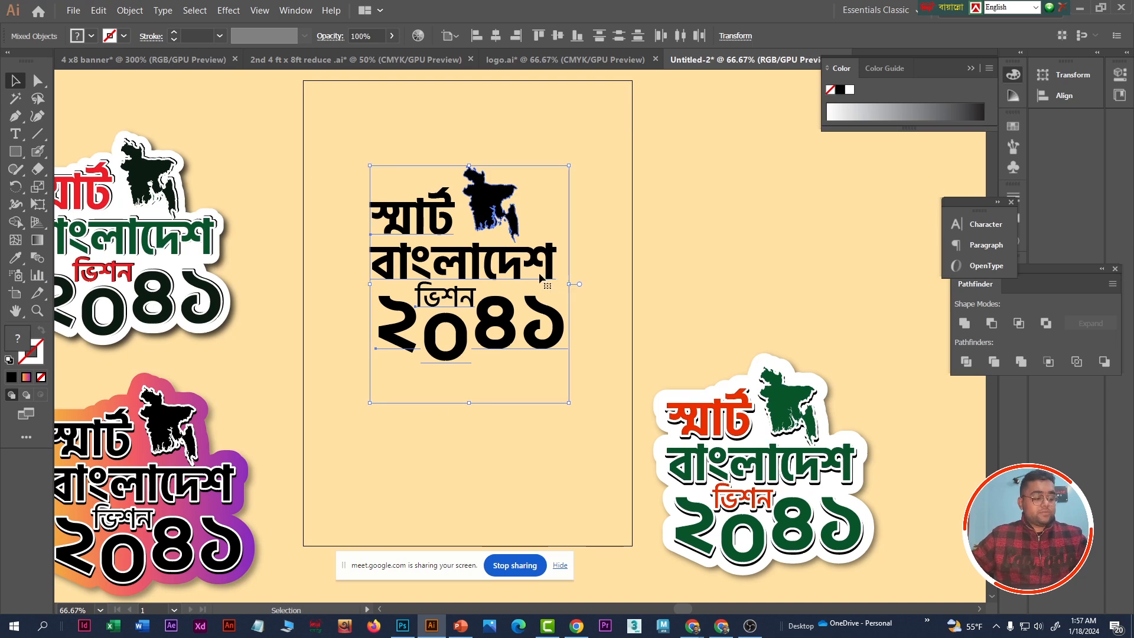
scroll(456, 248, "down", 1)
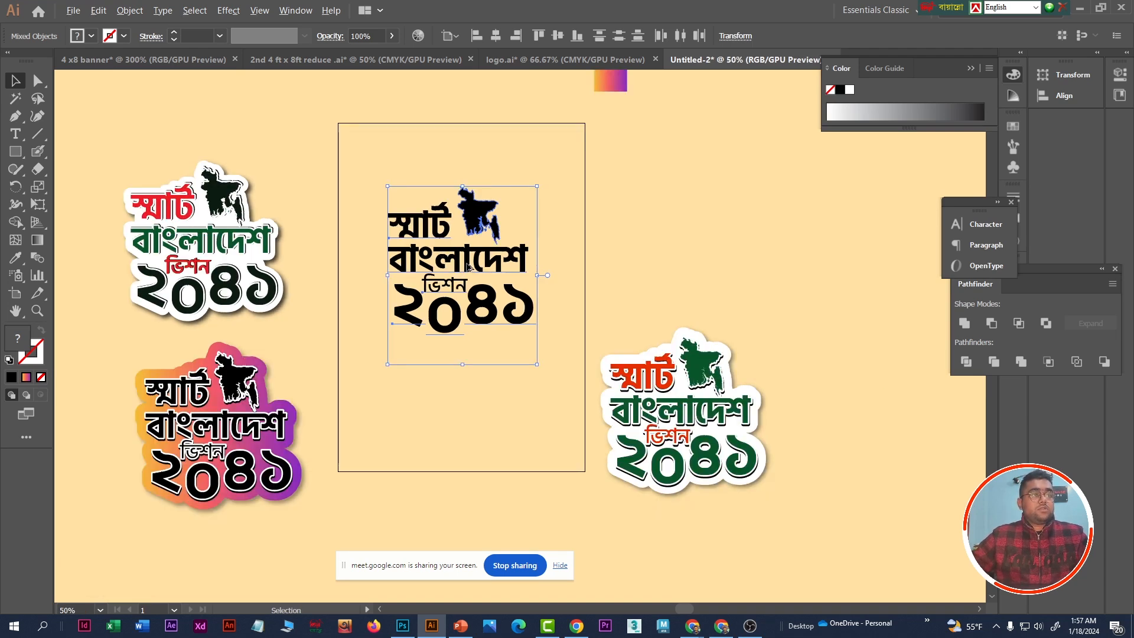
scroll(468, 267, "up", 1)
left_click_drag(467, 267, 760, 223)
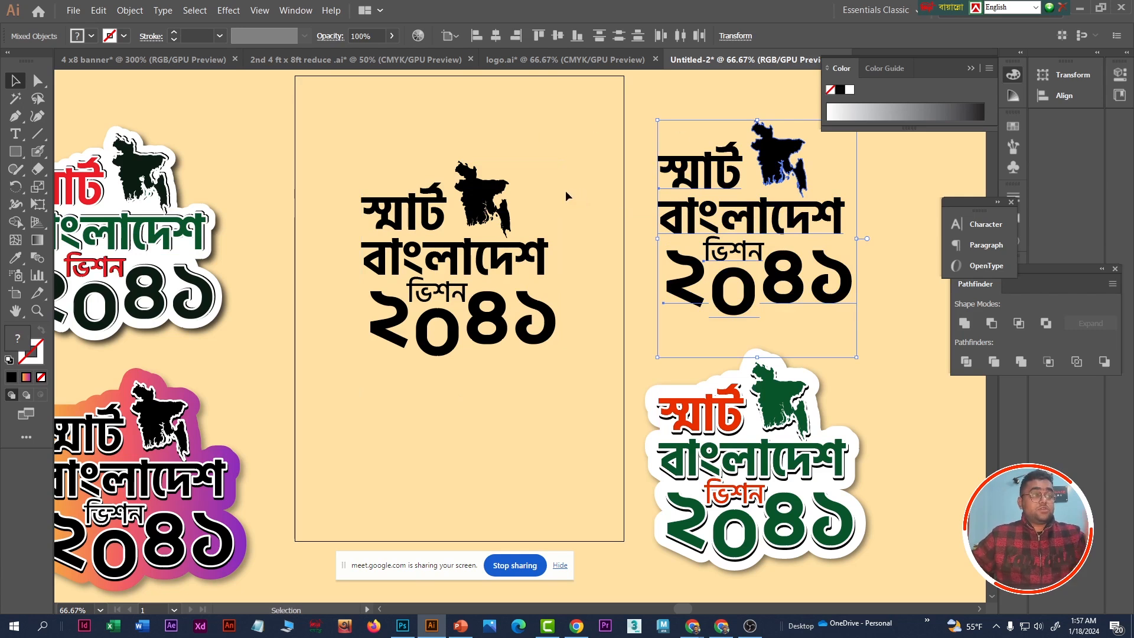
left_click(340, 166)
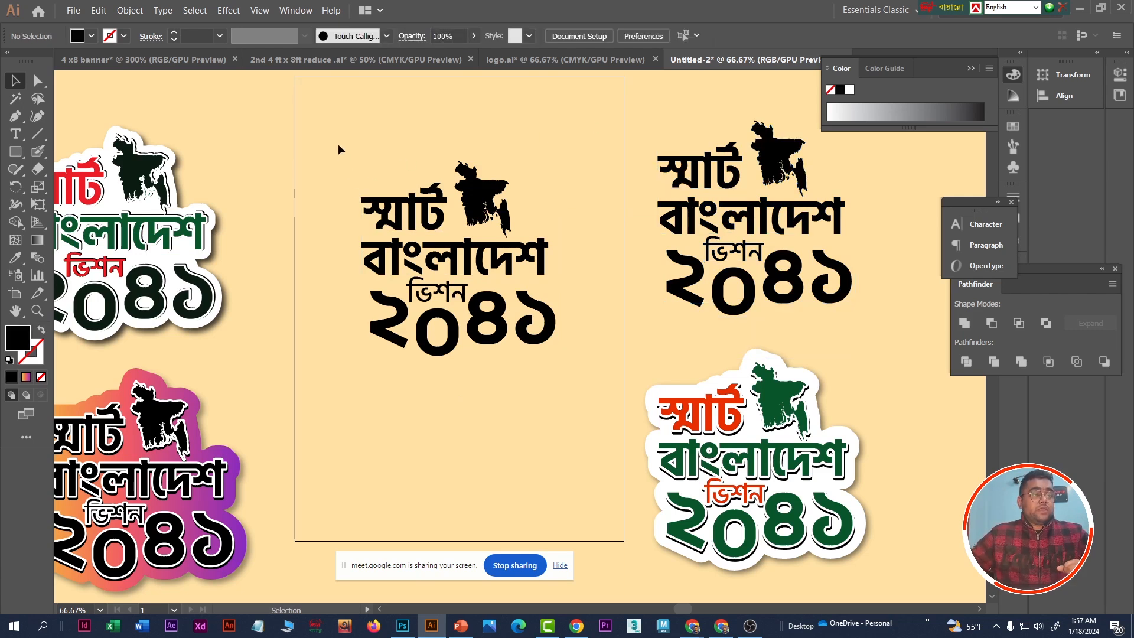
- Expand the object and fill of all the lettering and map artwork on the artboard
left_click_drag(335, 143, 591, 387)
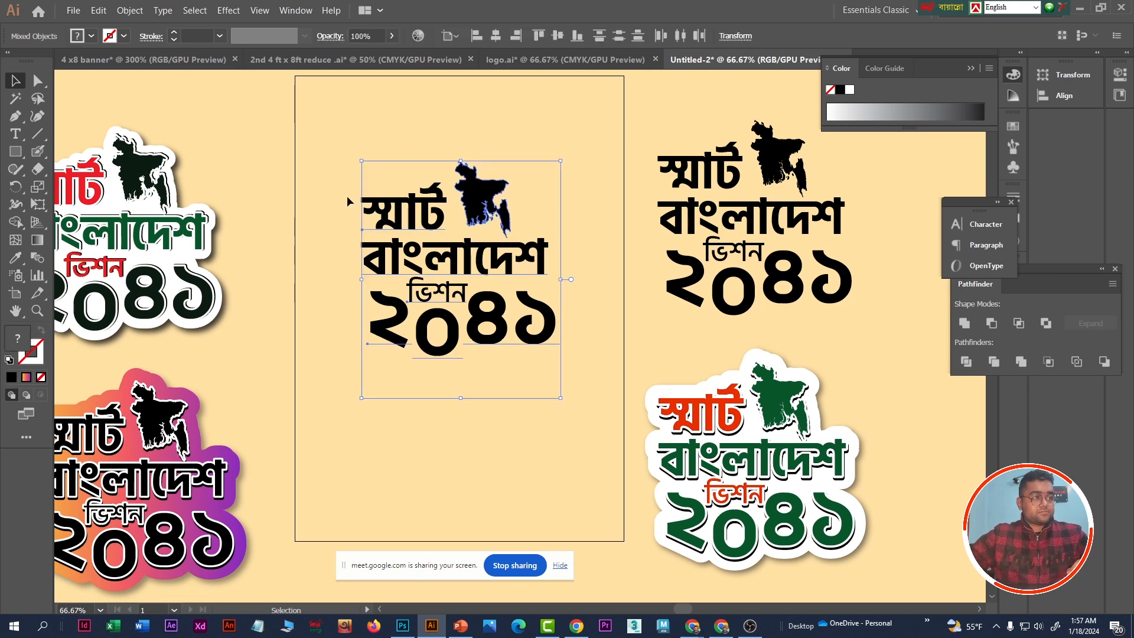
left_click(129, 10)
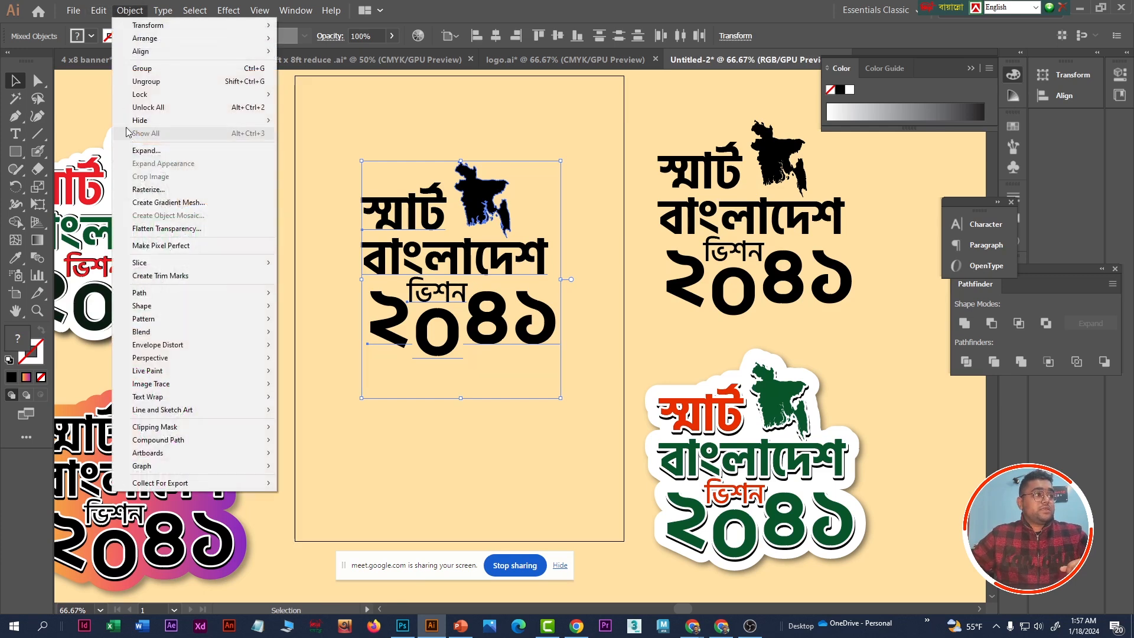
left_click(159, 150)
left_click_drag(82, 12, 264, 104)
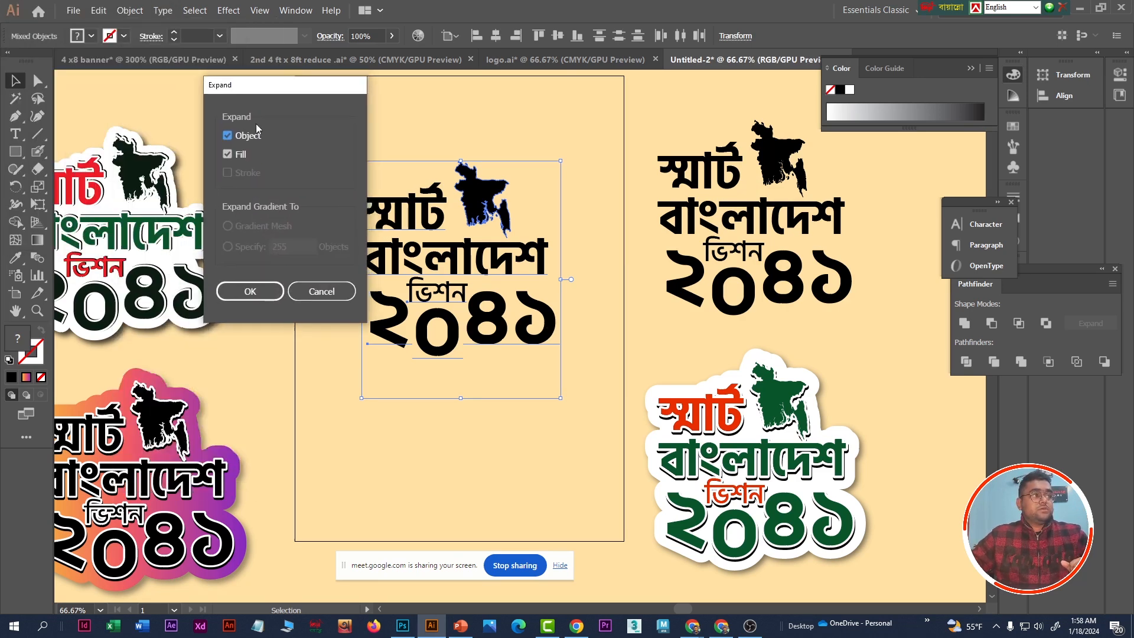
left_click(251, 290)
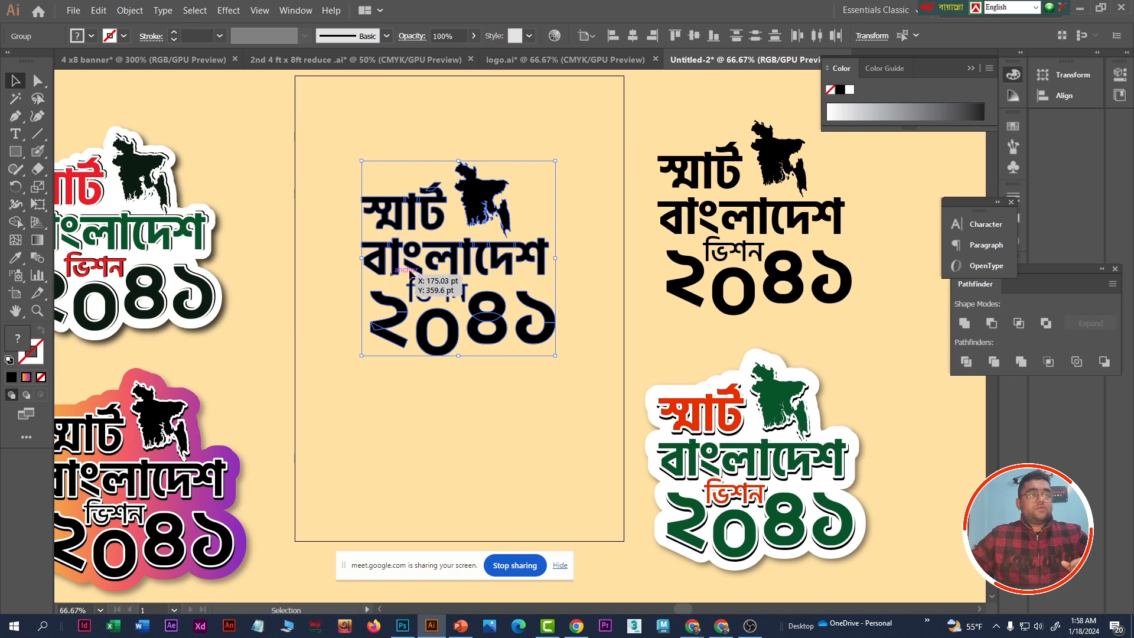
- Merge the expanded artwork on the artboard into one shape with the Pathfinder Unite operation
left_click(296, 11)
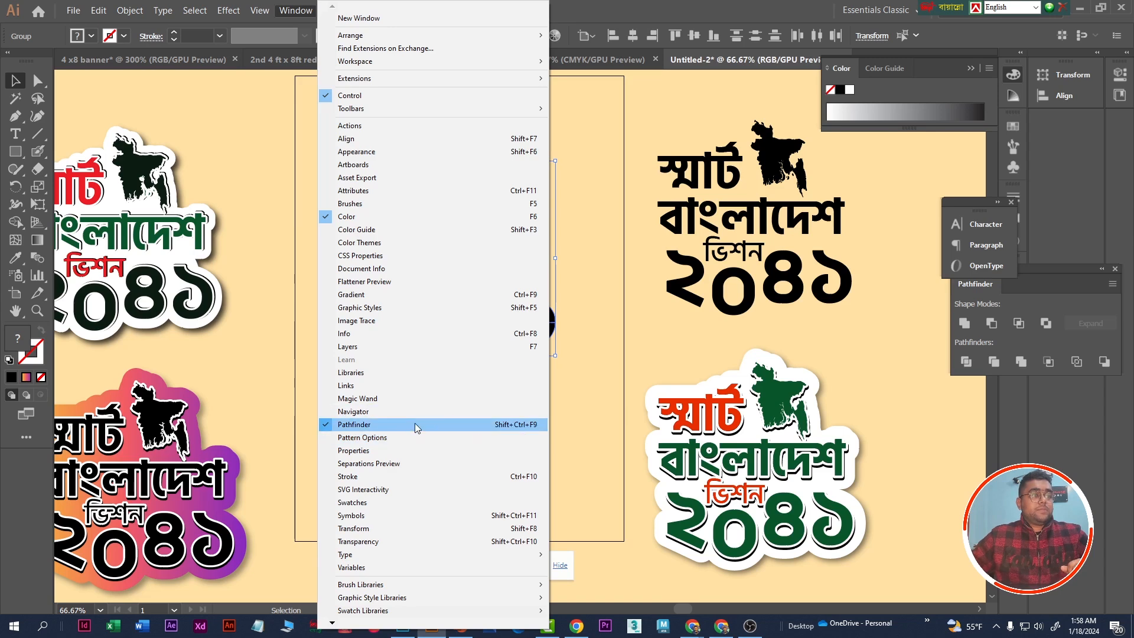
left_click(1053, 275)
left_click_drag(1053, 274, 692, 227)
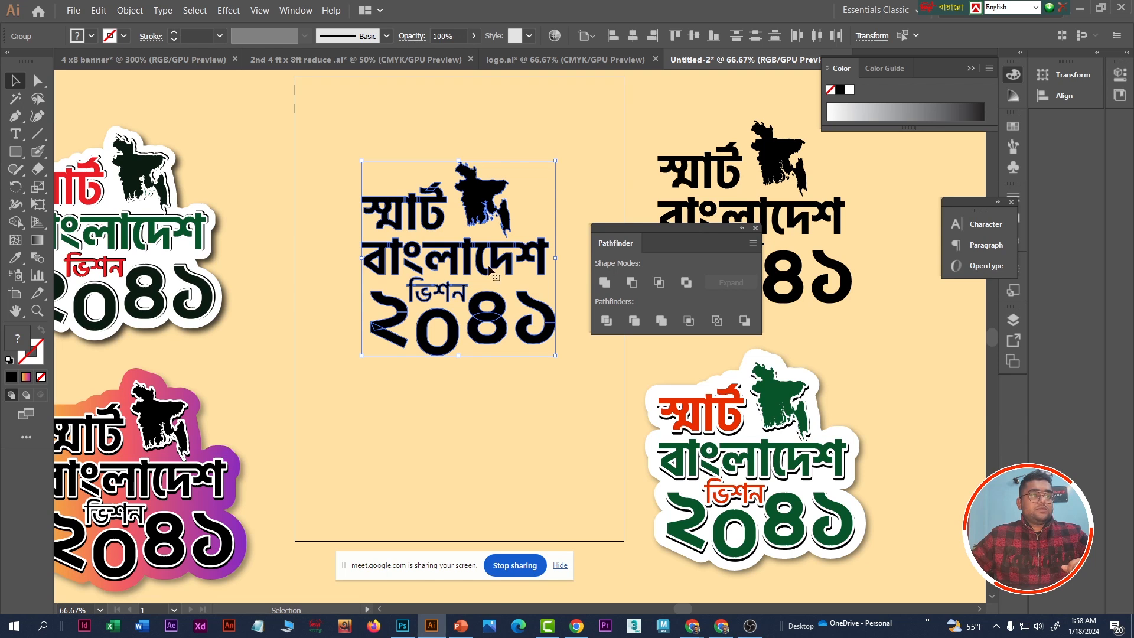
left_click(604, 283)
left_click_drag(615, 228, 476, 455)
left_click(491, 123)
left_click(481, 202)
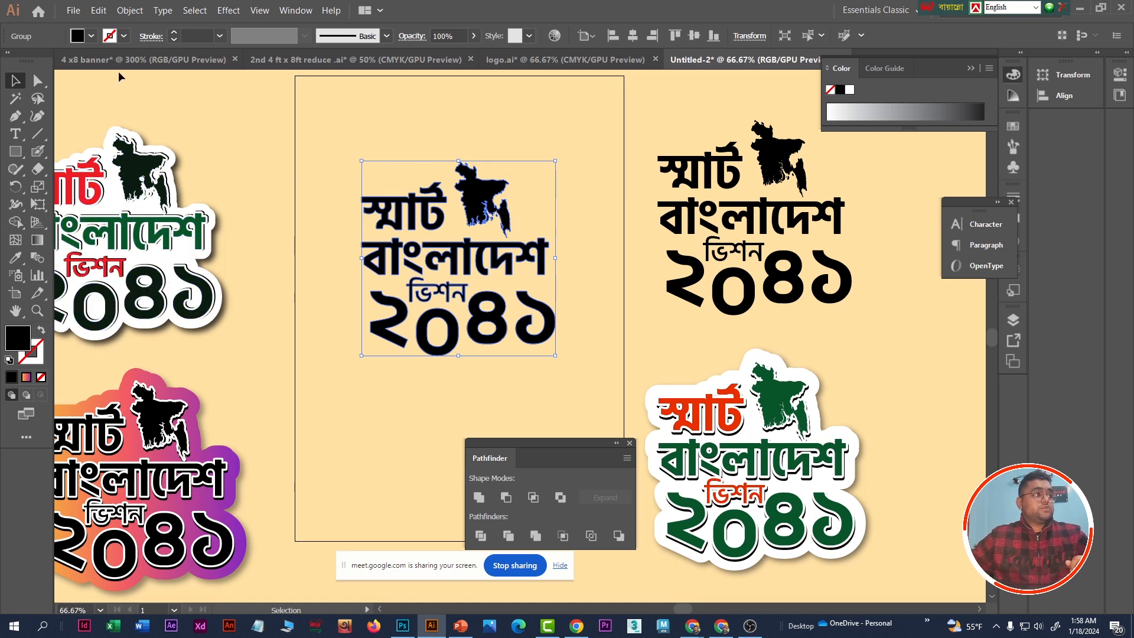
- Add a 4 pt white stroke to the united artwork
left_click(201, 36)
scroll(199, 36, "up", 3)
scroll(199, 36, "up", 4)
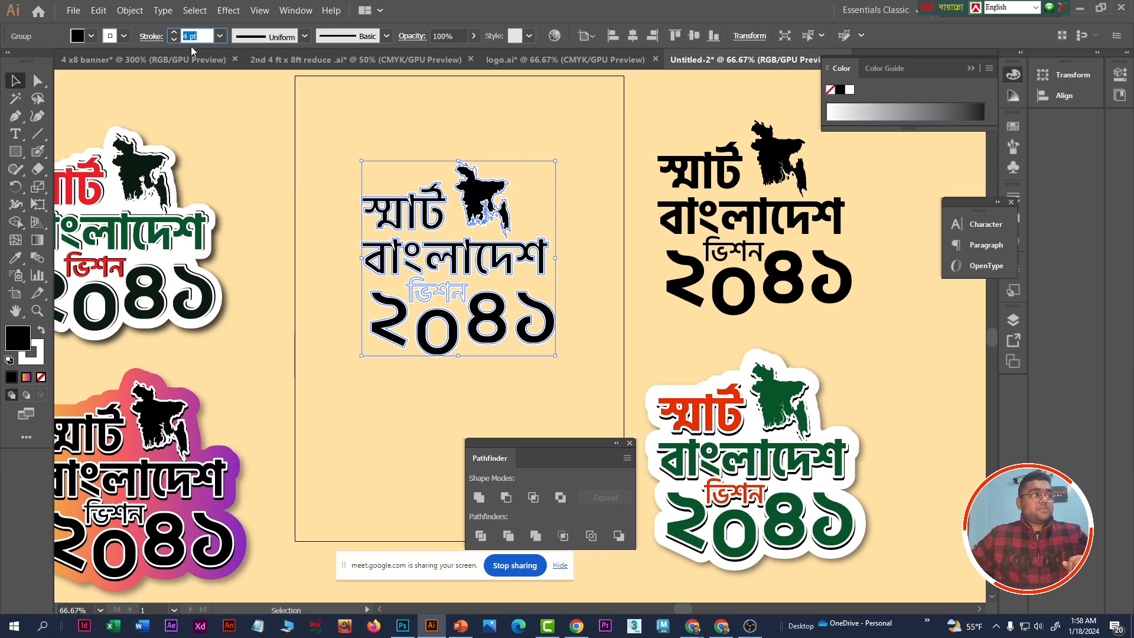
left_click(152, 37)
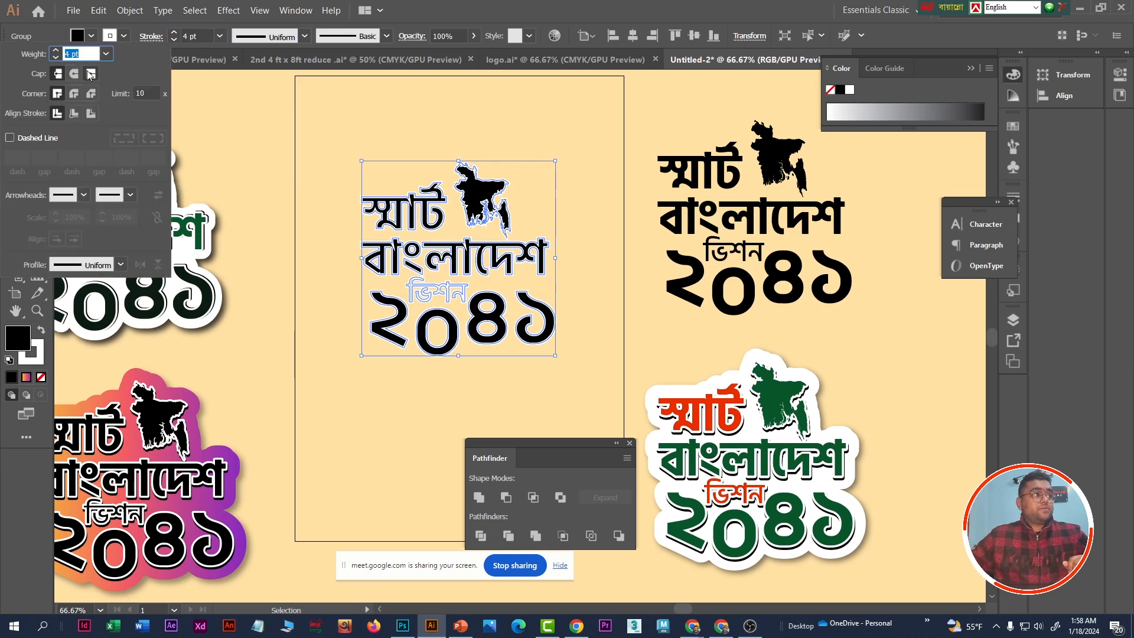
- Show the full stroke options and align the artwork's stroke to the outside
left_click(298, 12)
left_click(373, 483)
mouse_move(845, 191)
left_mouse_down()
mouse_move(477, 188)
mouse_move(469, 166)
left_mouse_up()
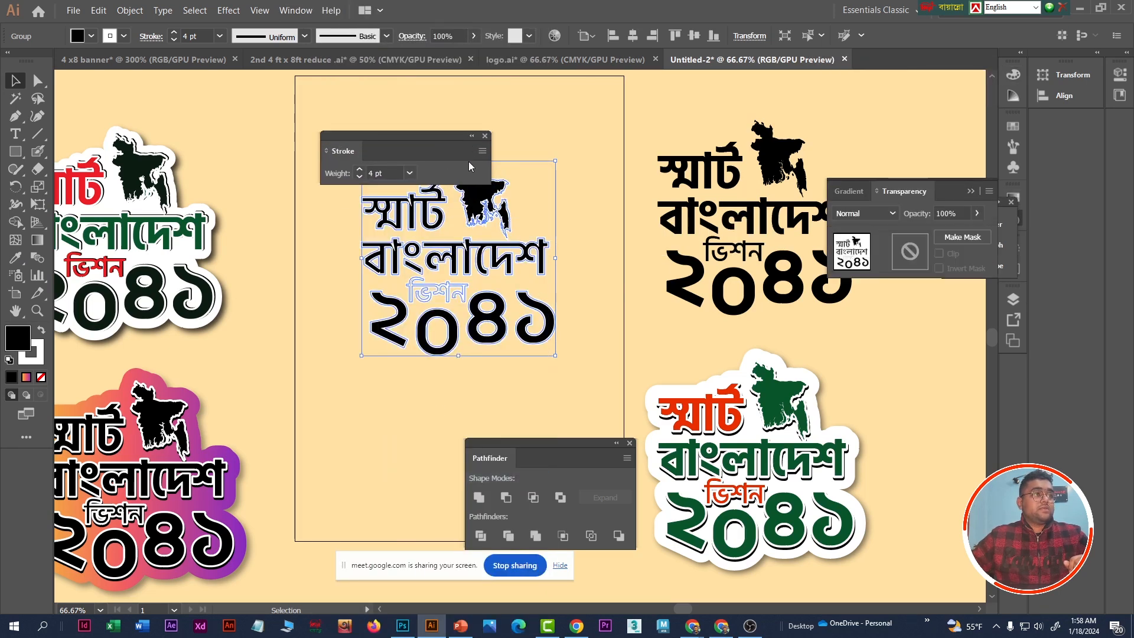
left_click_drag(356, 141, 509, 134)
left_click(559, 136)
left_click(611, 137)
mouse_move(515, 134)
left_mouse_down()
mouse_move(245, 130)
mouse_move(274, 177)
mouse_move(241, 131)
mouse_move(256, 141)
left_mouse_up()
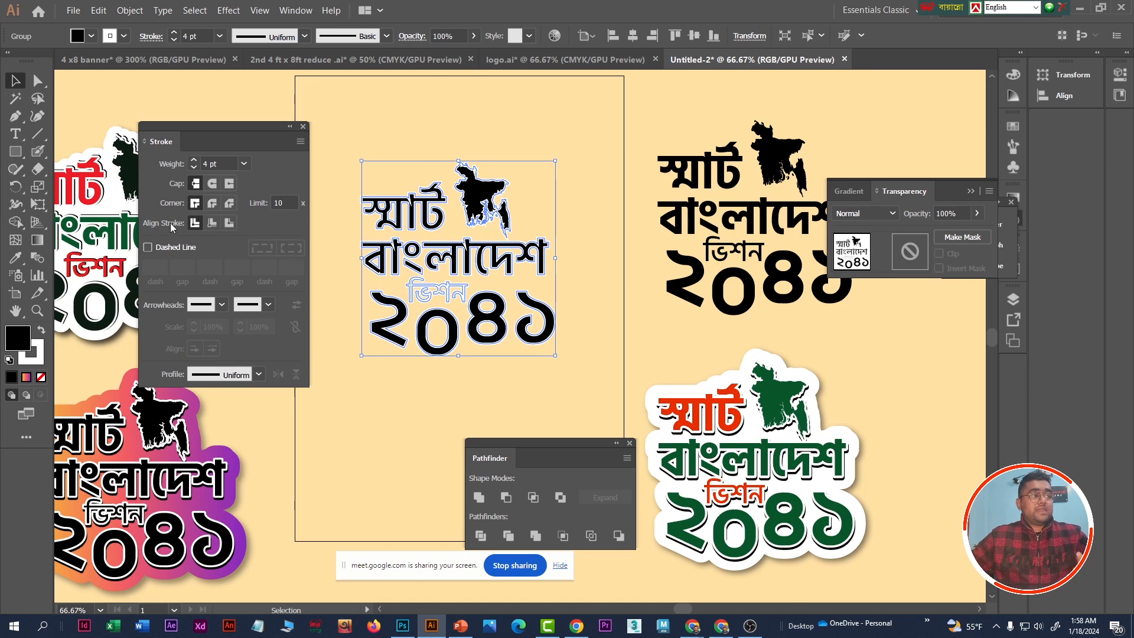
left_click(229, 224)
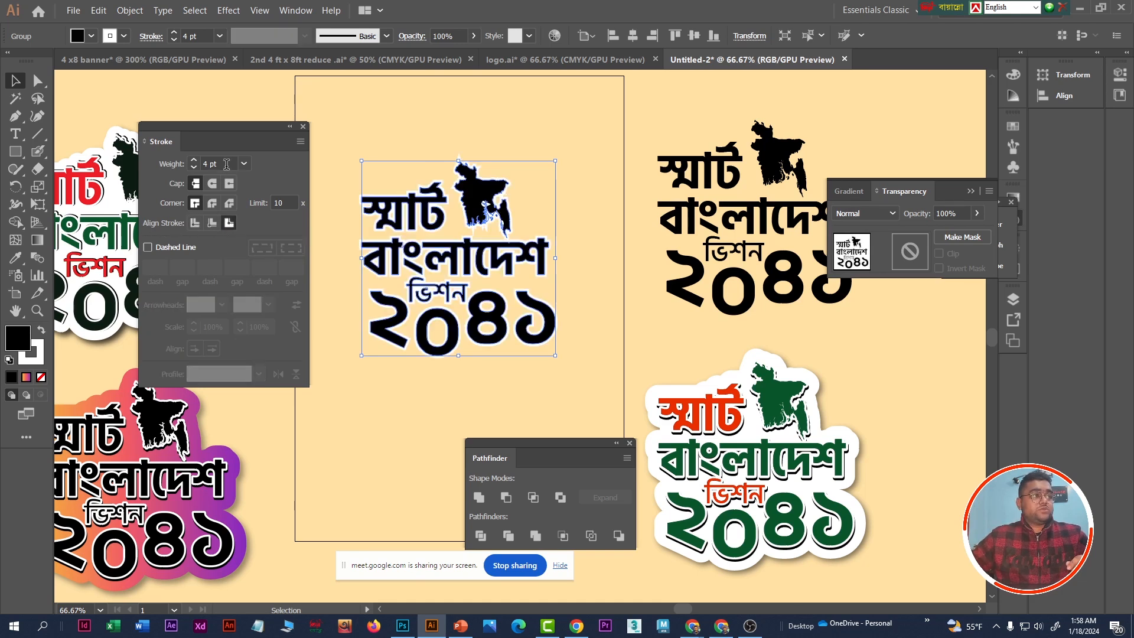
- Give the outline a 13 pt weight with a round cap and round corner join
left_click(201, 163)
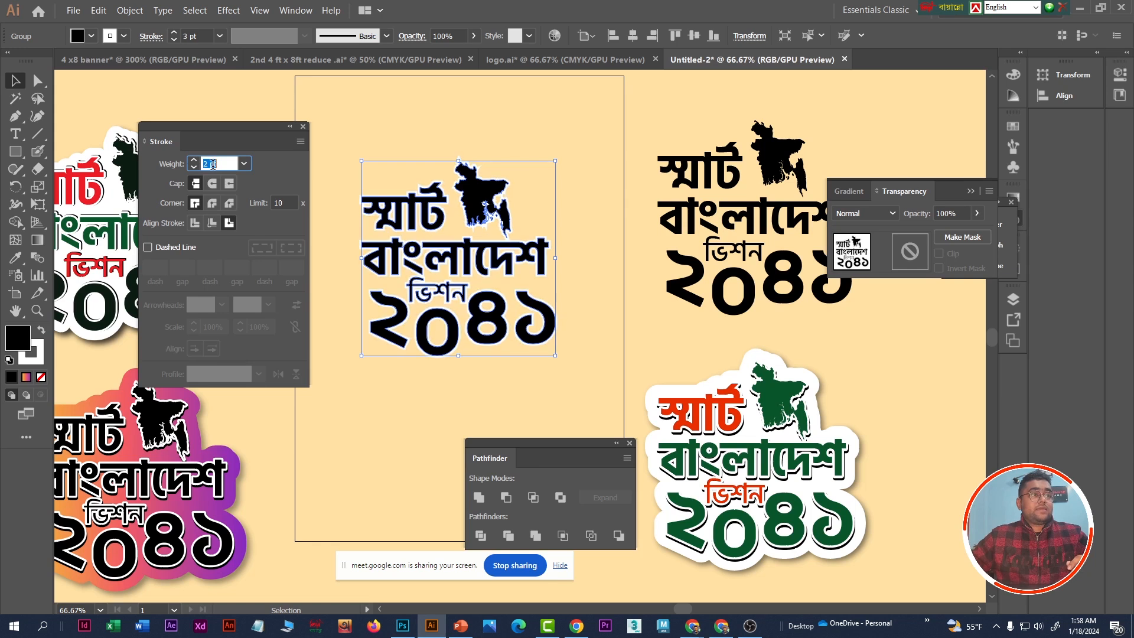
key("Up")
key("Down")
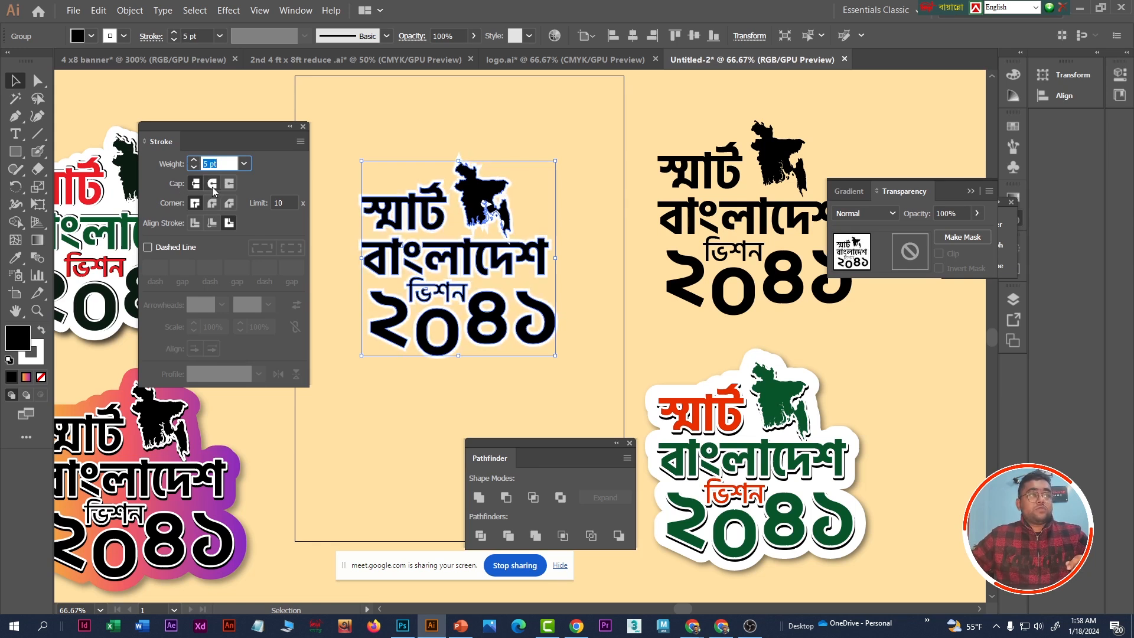
left_click(212, 186)
left_click_drag(224, 162, 197, 165)
type("11")
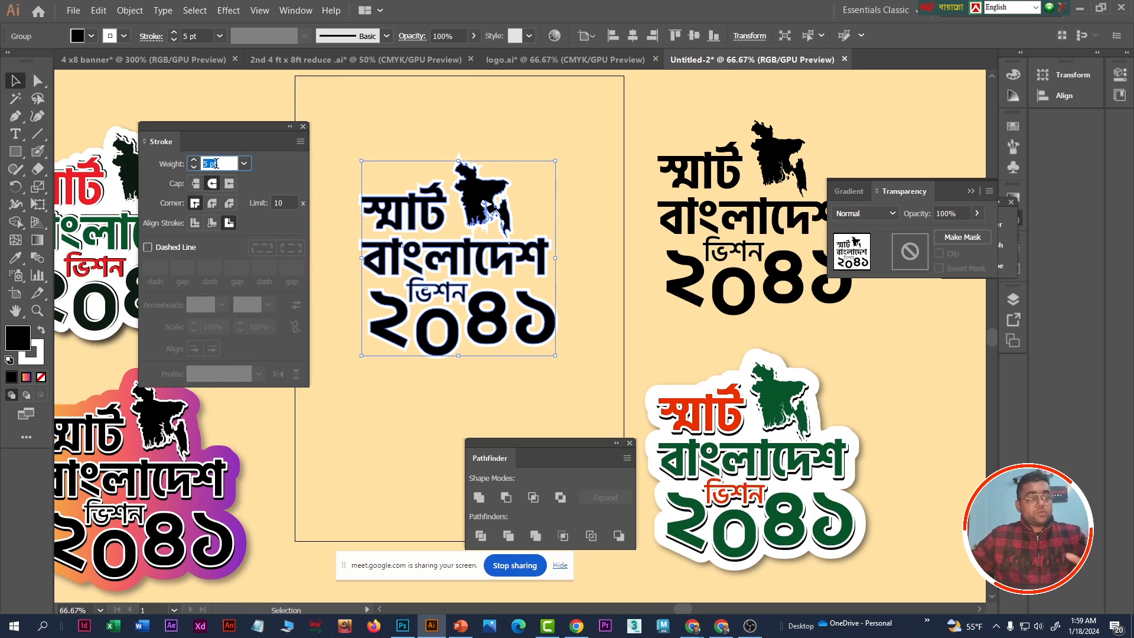
key("Return")
key("Return")
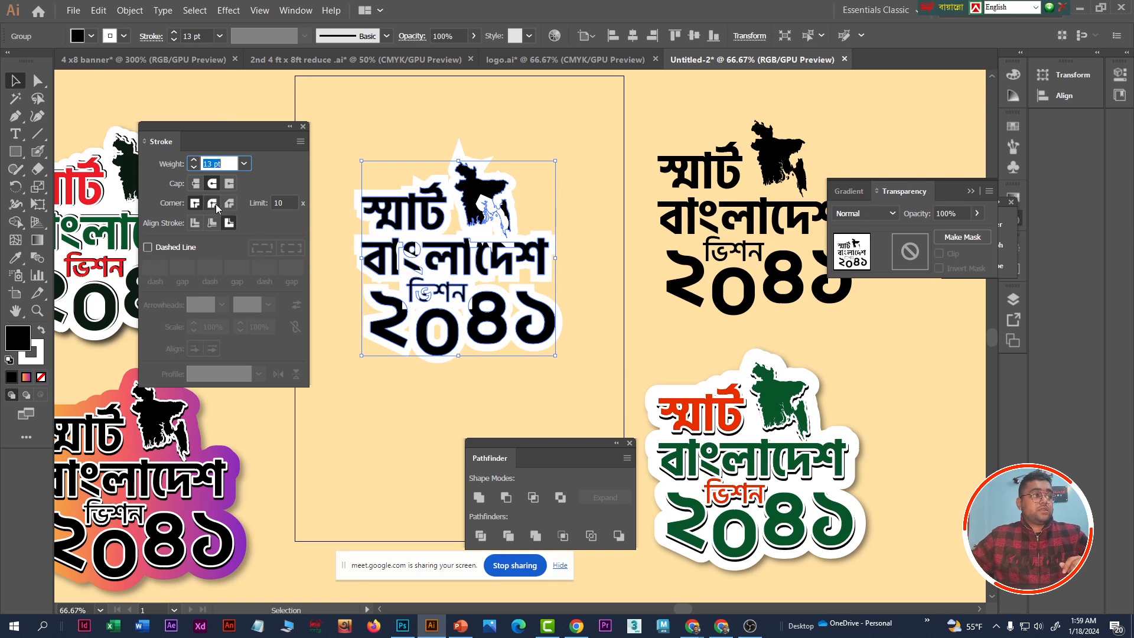
left_click(212, 203)
- Try different outline thicknesses and set the stroke weight to 16 pt
left_click(208, 164)
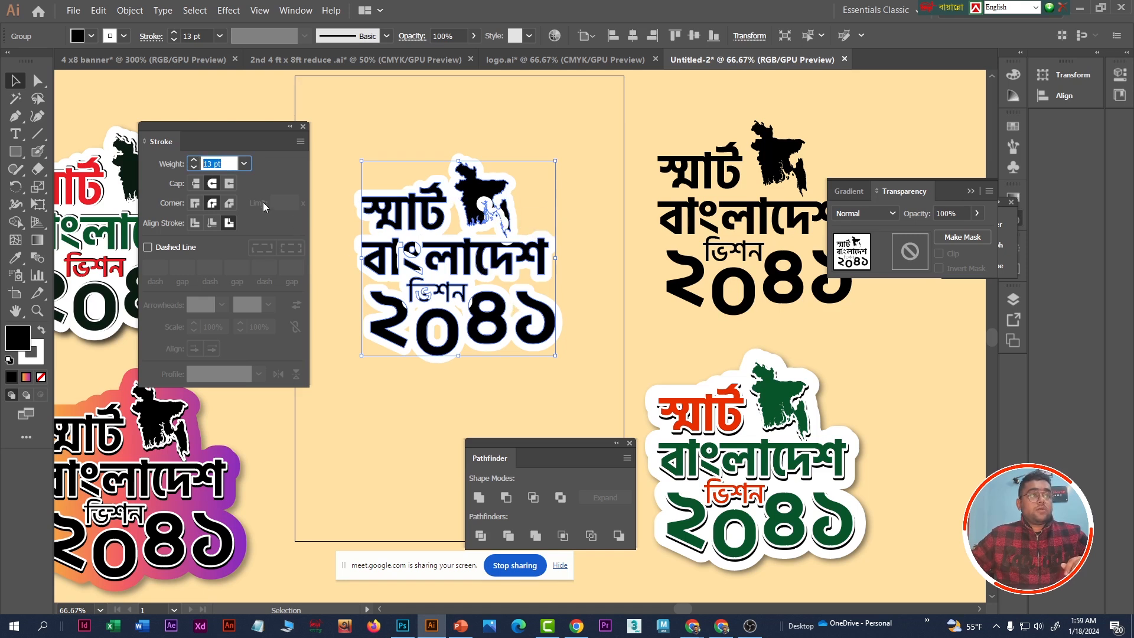
key("Up")
key("Up")
key("Up")
key("Up")
key("Up")
key("Up")
key("Up")
key("Up")
key("Up")
key("Up")
key("Up")
key("Up")
key("Up")
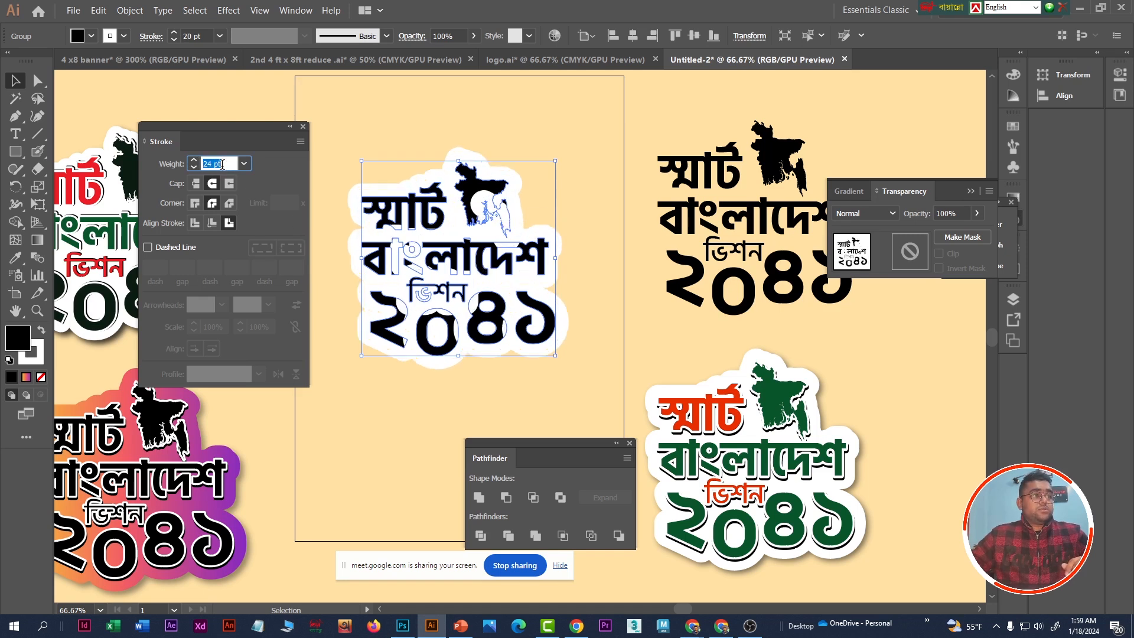
key("Down")
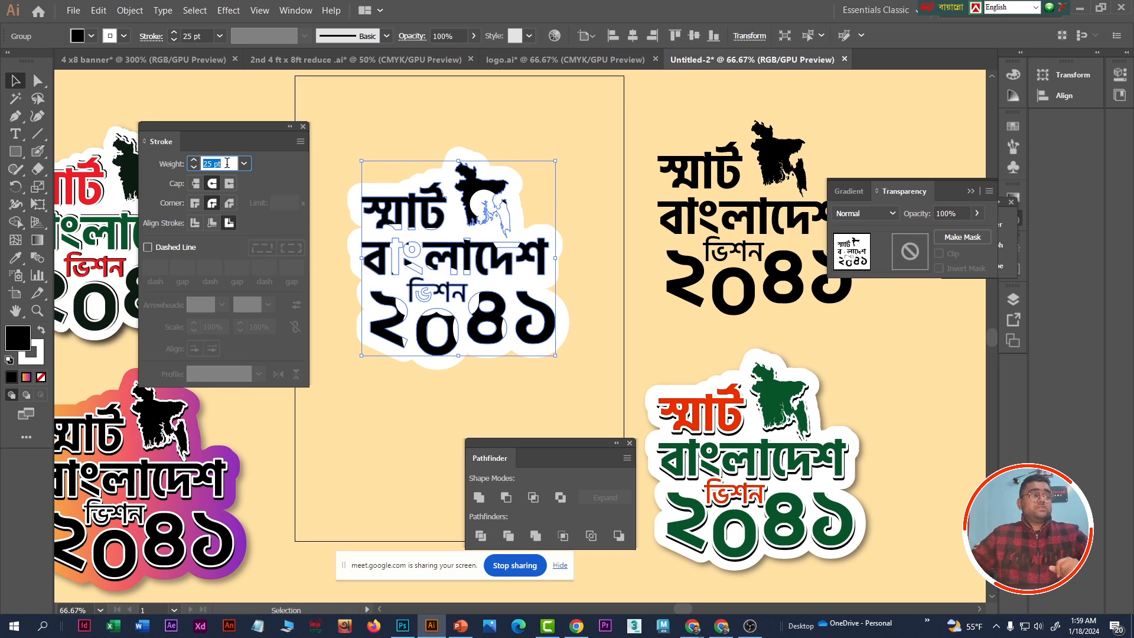
type("12")
key("Return")
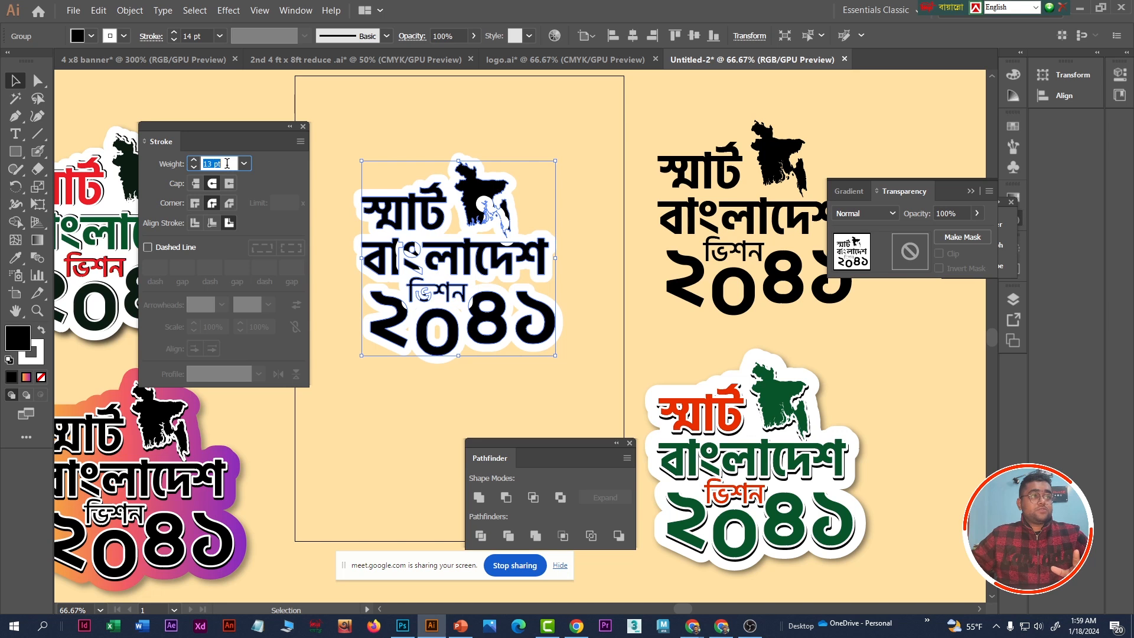
type("16")
key("Return")
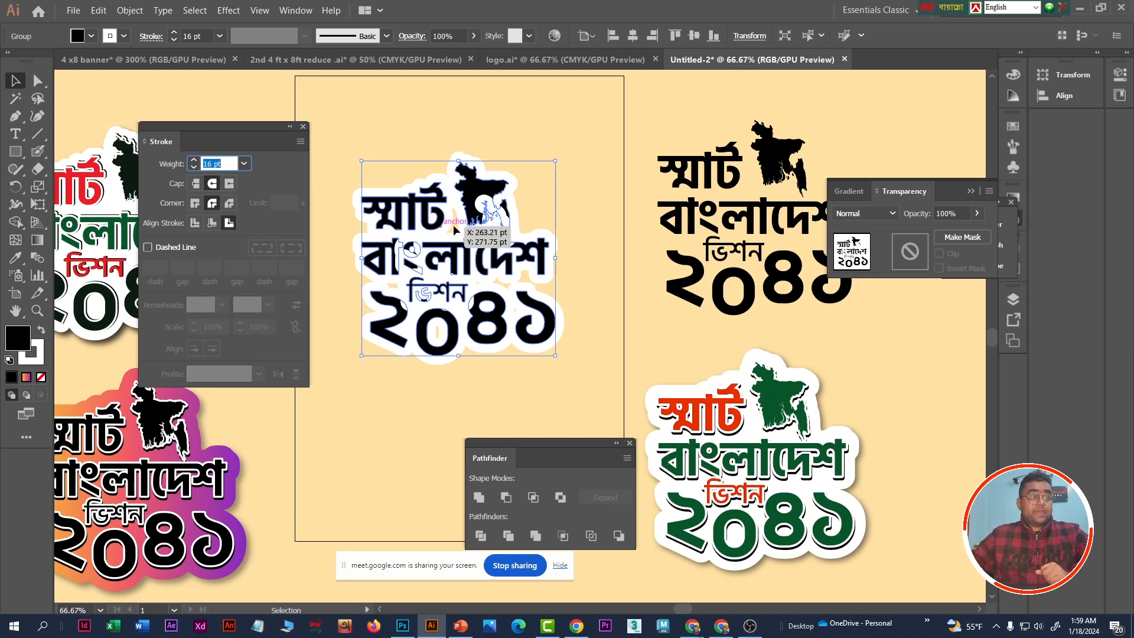
- Change the fill of the outlined artwork to white so it forms a solid backing shape
left_click(248, 140)
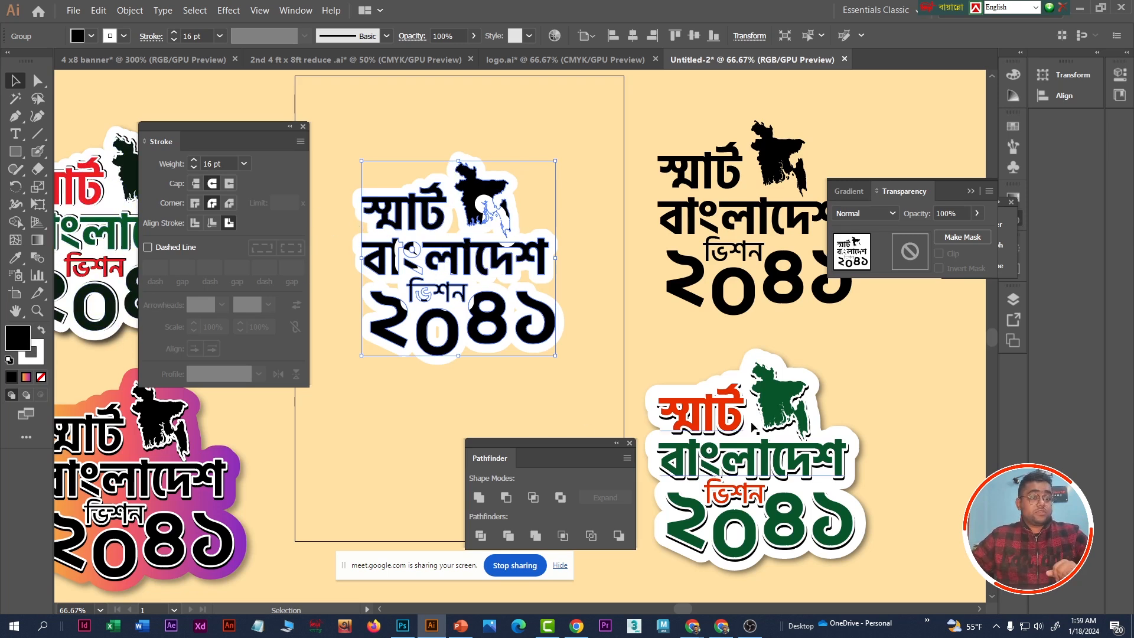
double_click(18, 338)
left_click_drag(284, 394, 267, 383)
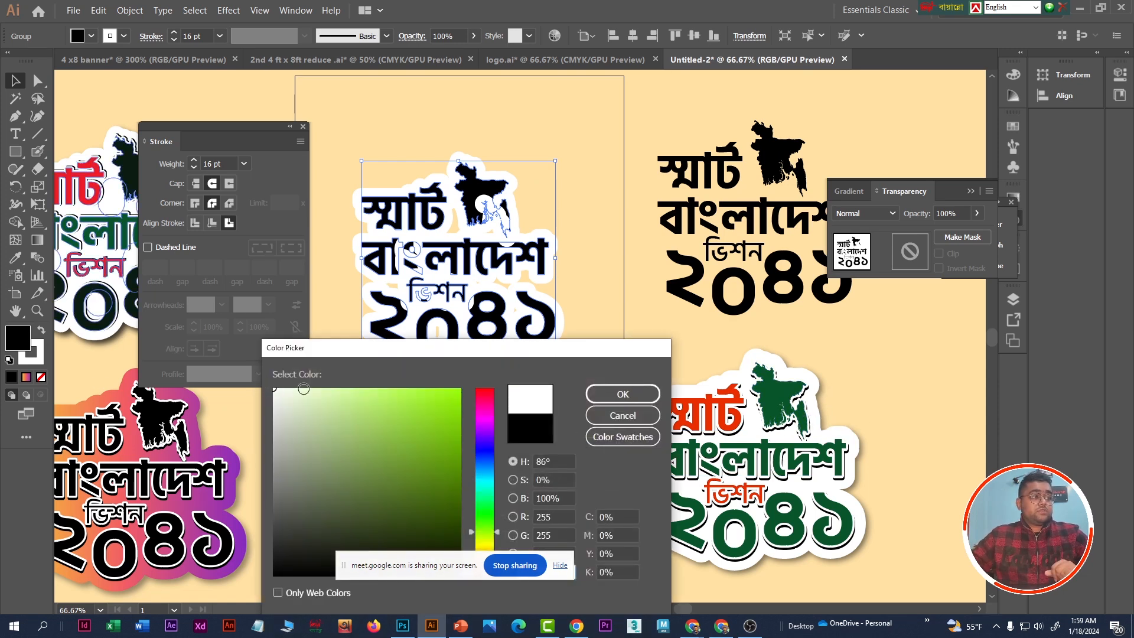
left_click(624, 396)
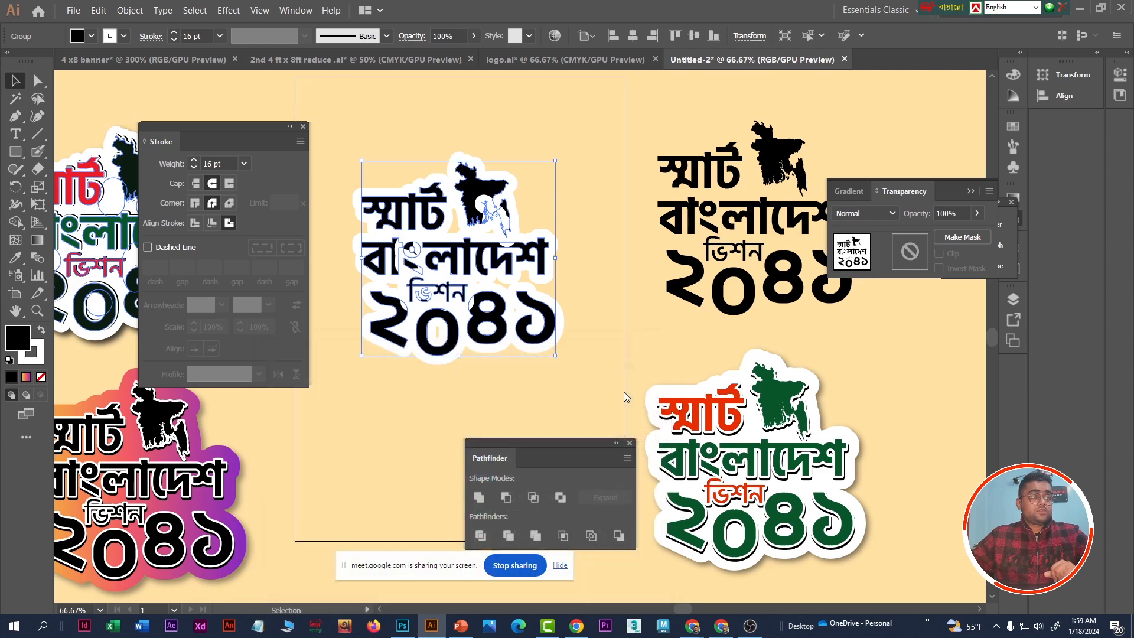
- Paint over the remaining gaps in the white backing shape with white Blob Brush strokes
left_click(582, 141)
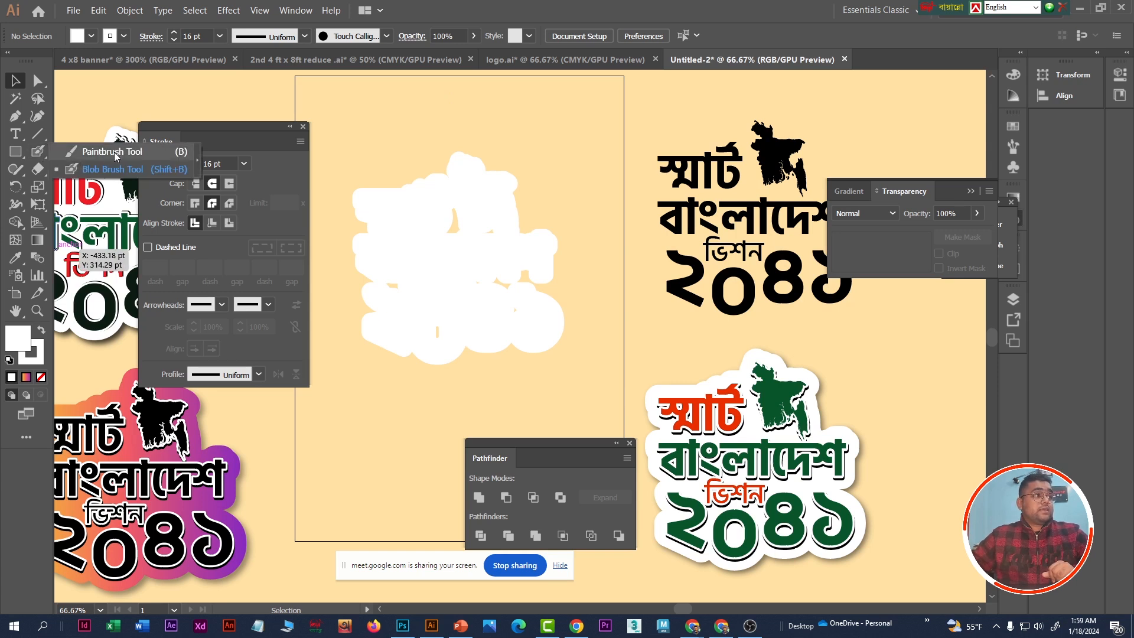
left_click(41, 155)
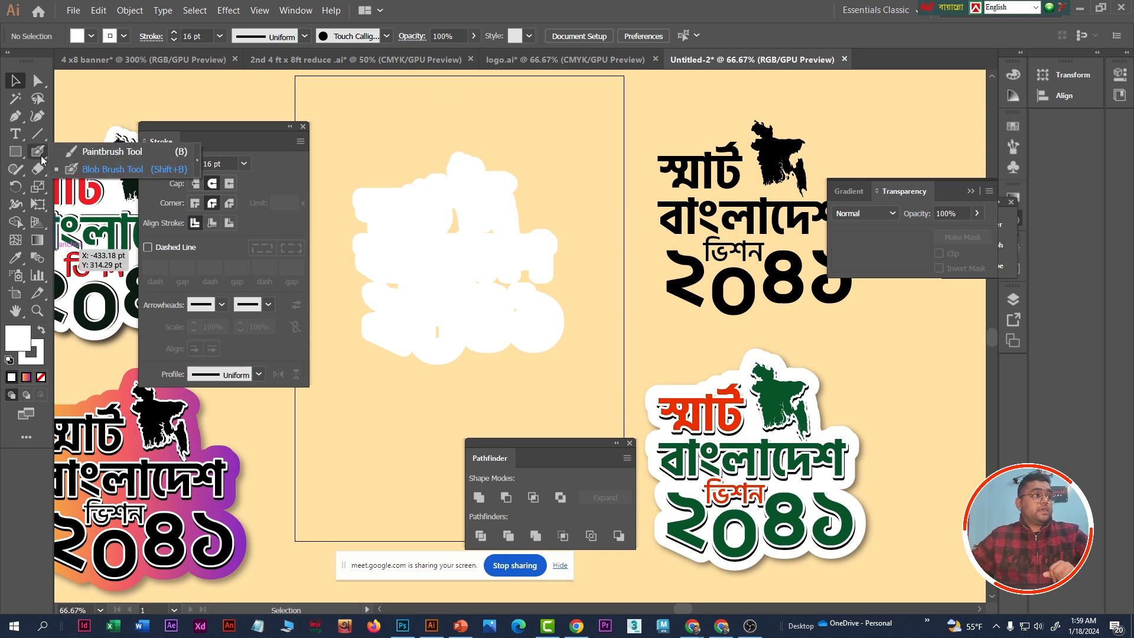
left_click(112, 170)
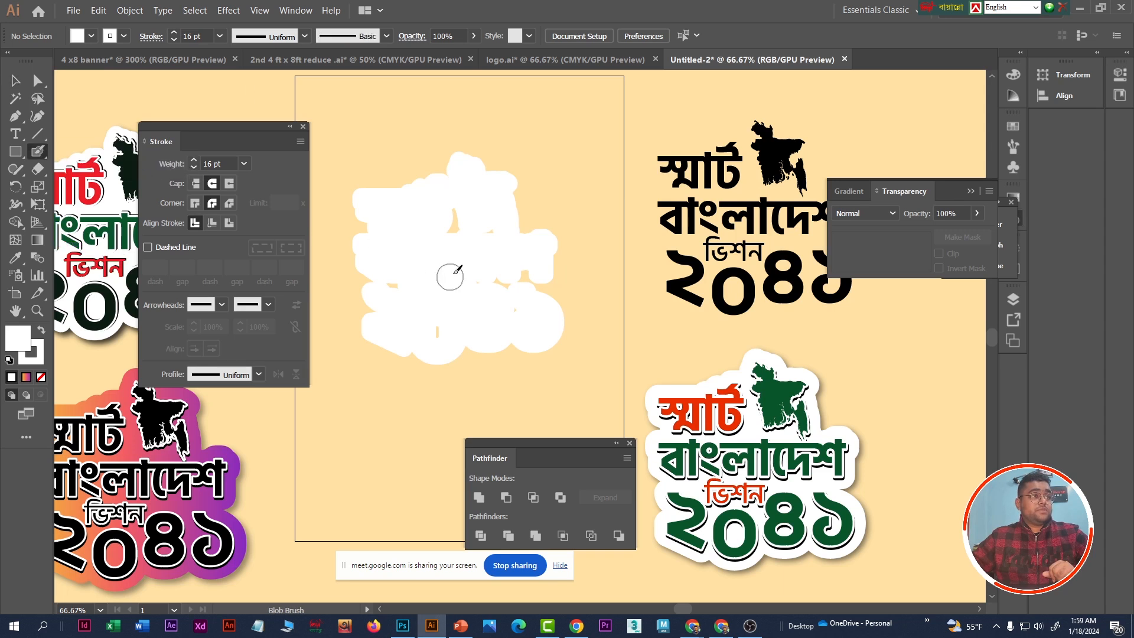
mouse_move(455, 214)
left_mouse_down()
mouse_move(375, 257)
mouse_move(351, 300)
mouse_move(405, 241)
mouse_move(460, 210)
mouse_move(464, 243)
left_mouse_up()
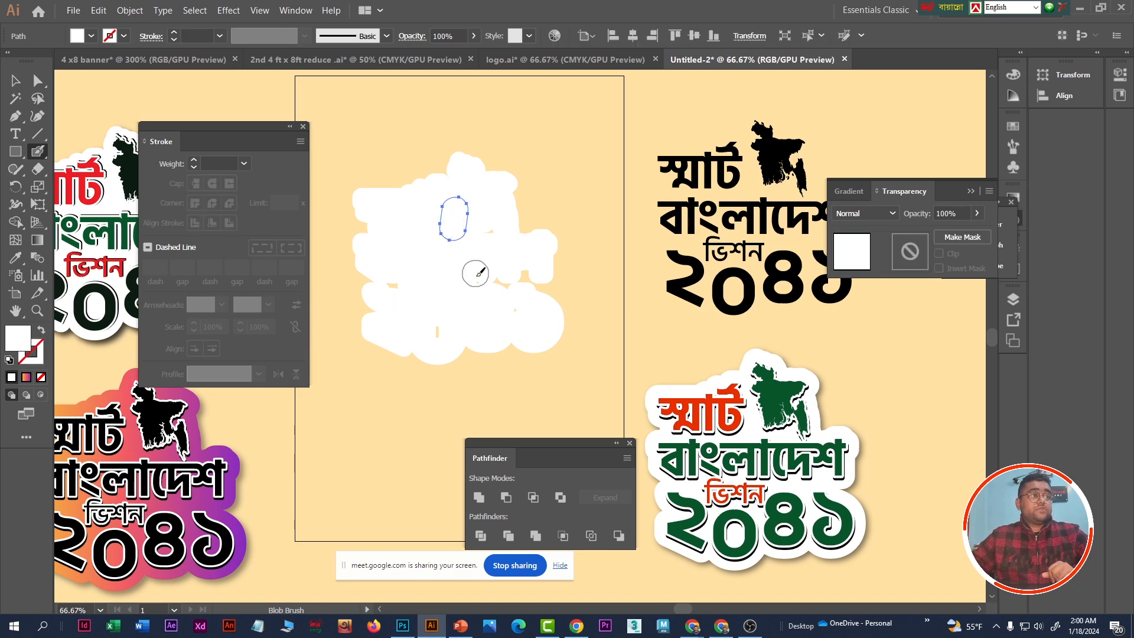
left_click(438, 329)
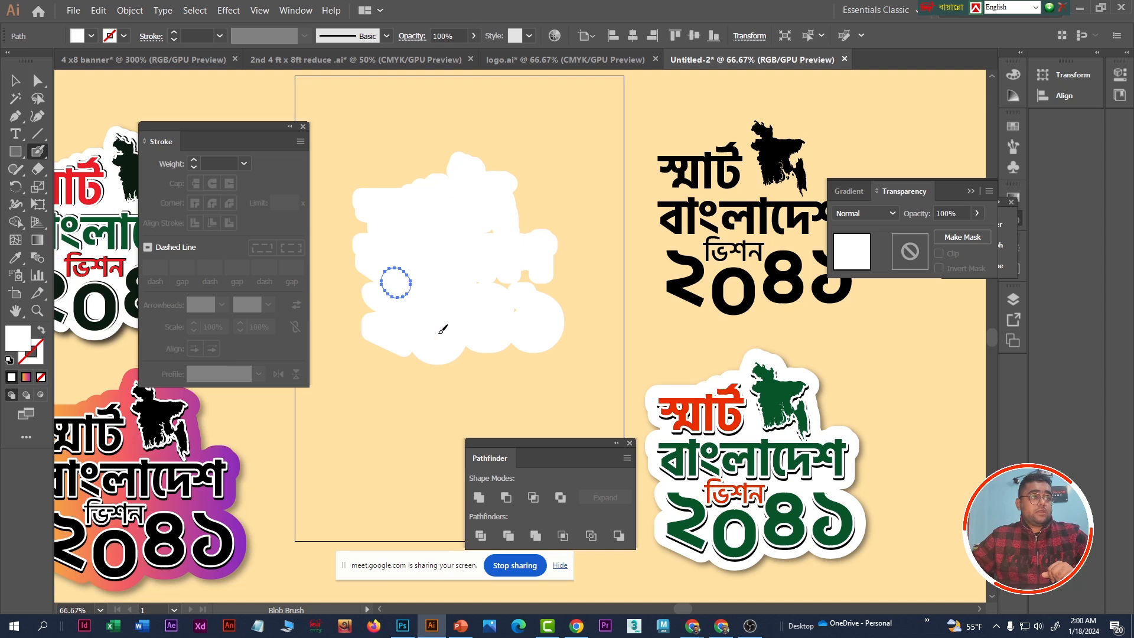
left_click(495, 285)
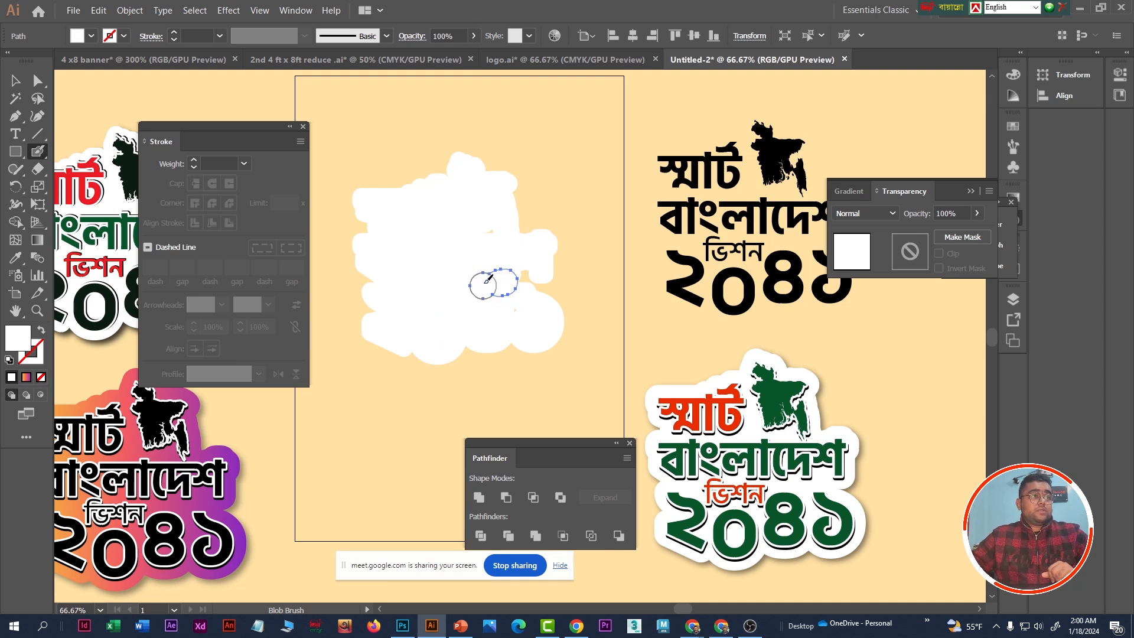
left_click(489, 232)
left_click(511, 314)
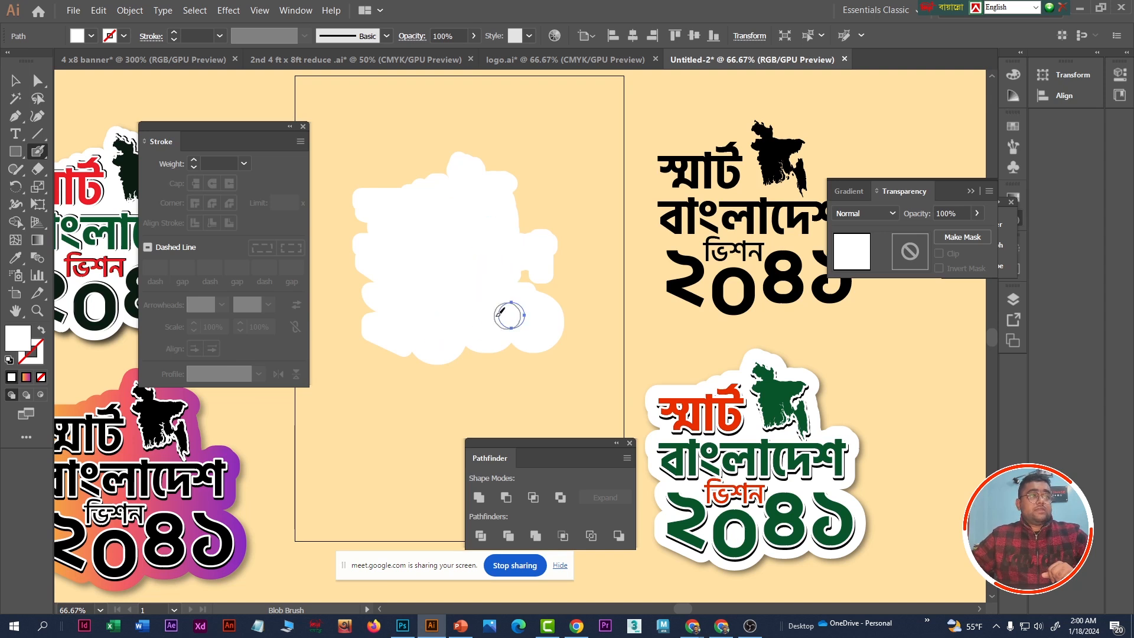
left_click(14, 82)
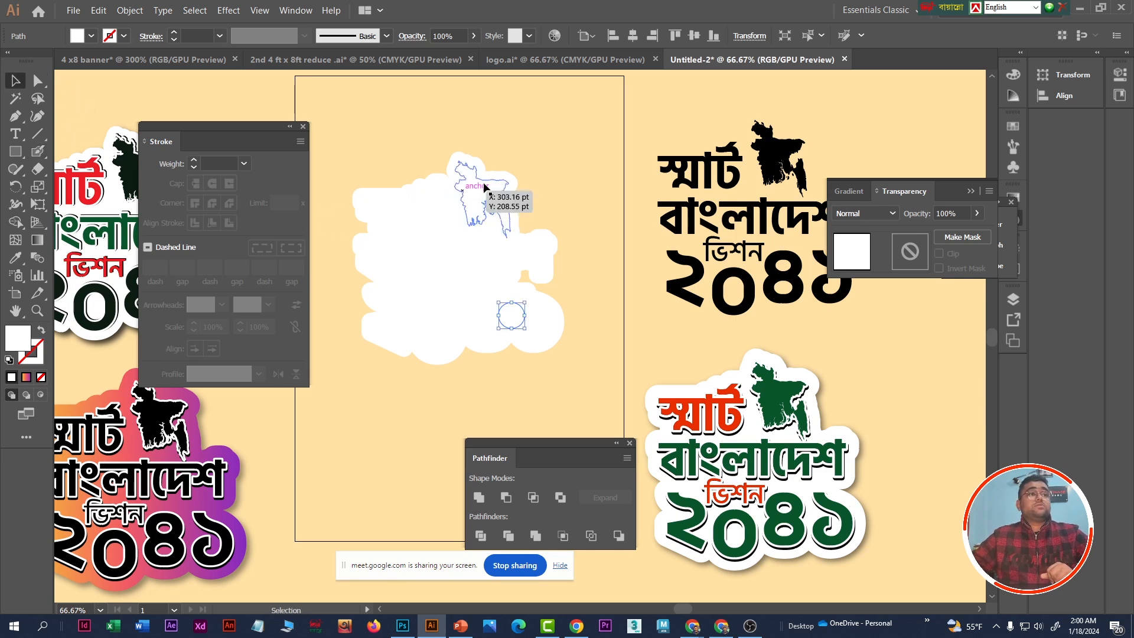
- Undo the brush patches and the white fill, back to the black artwork with a 15 pt stroke
left_click(499, 184)
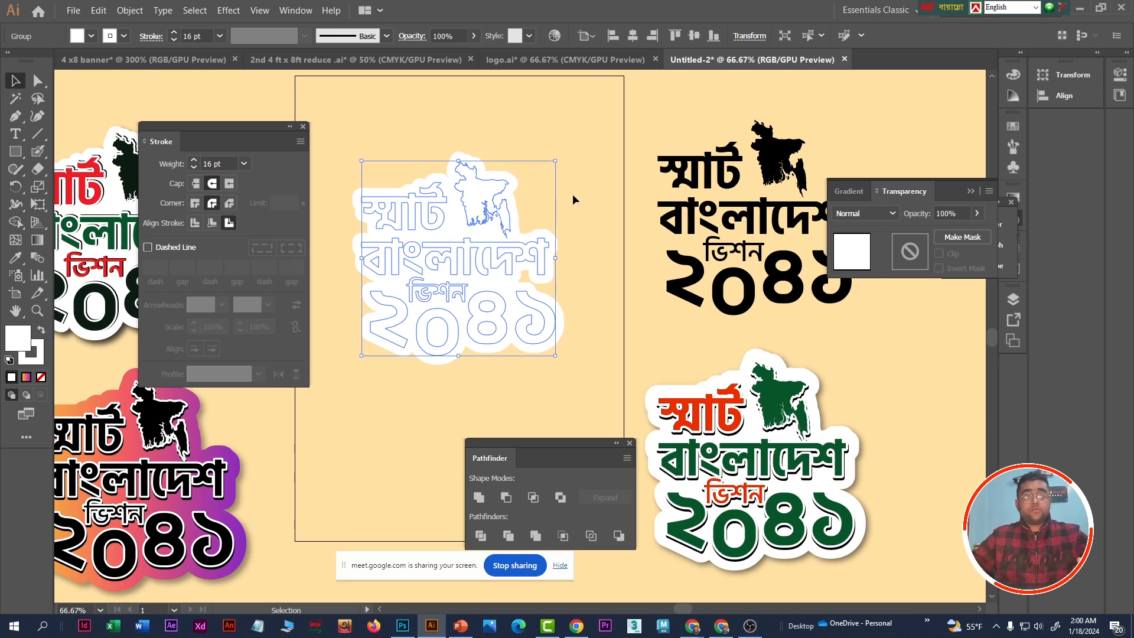
left_click(586, 183)
key("a")
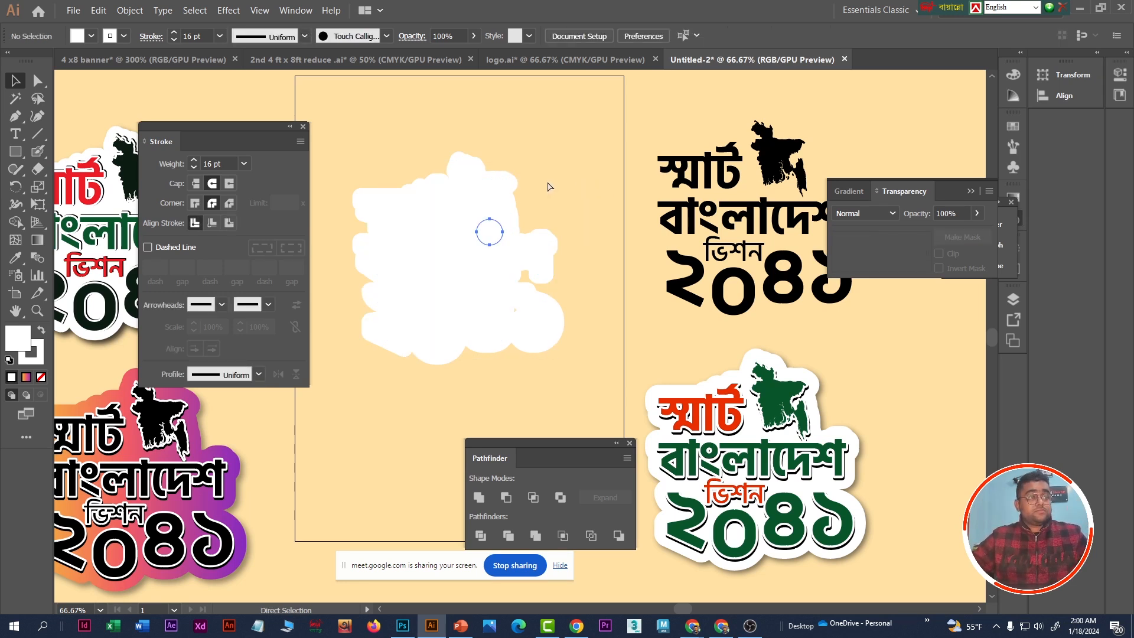
key("ctrl+z")
key("ctrl+z")
key("ctrl+z")
key("ctrl+z")
key("ctrl+z")
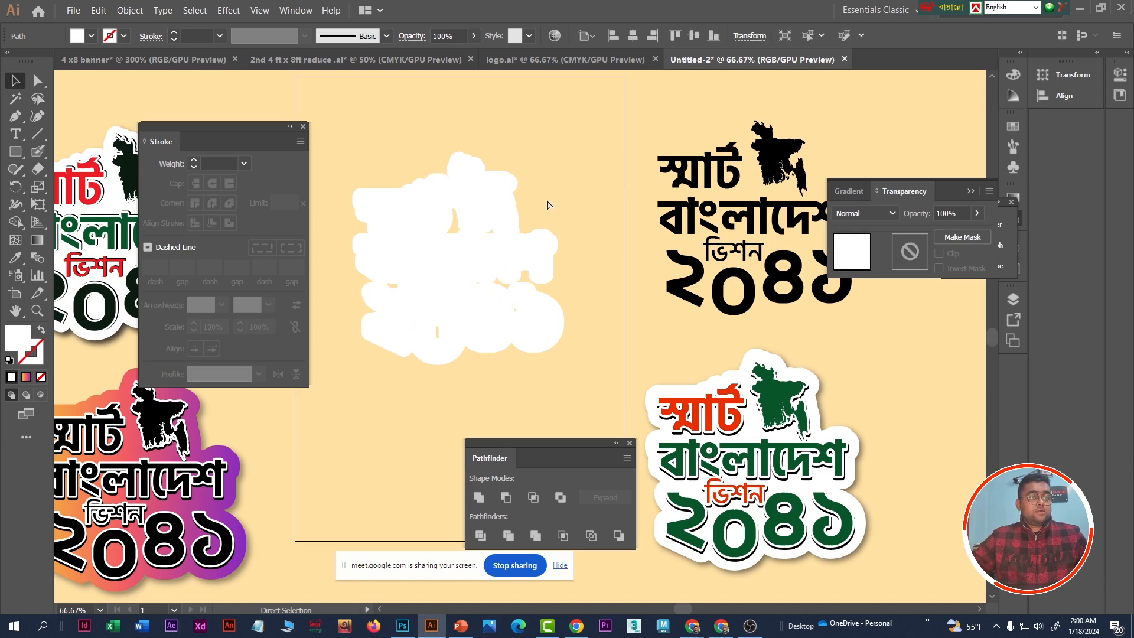
key("ctrl+z")
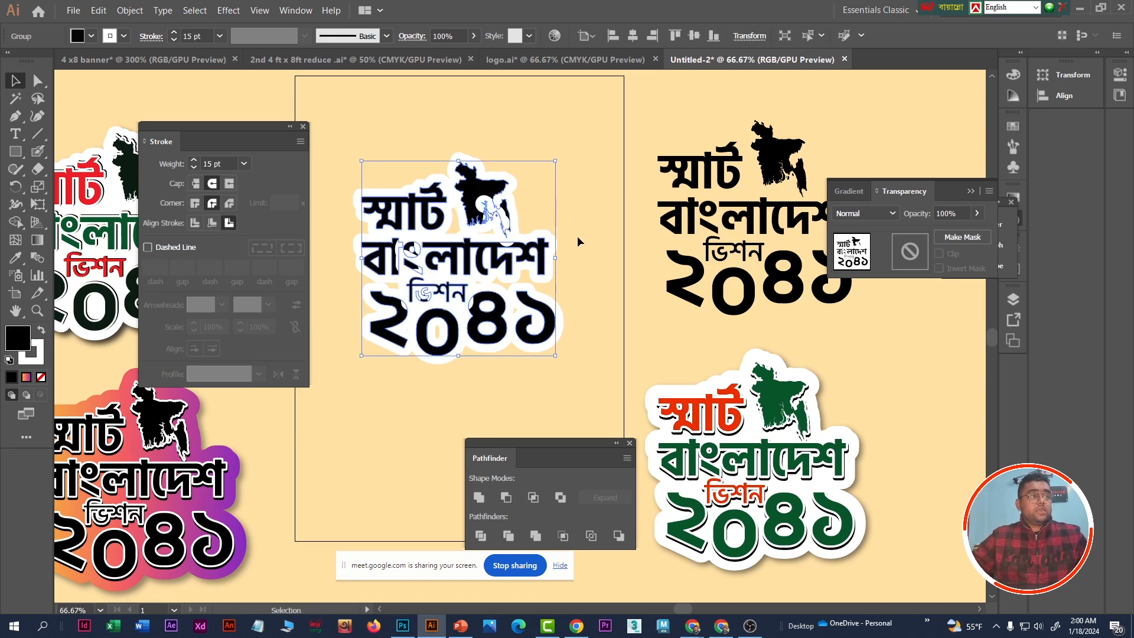
- Increase the white outside stroke of the lettering and map to 24 pt
left_click(575, 251)
left_click(523, 258)
left_click(192, 36)
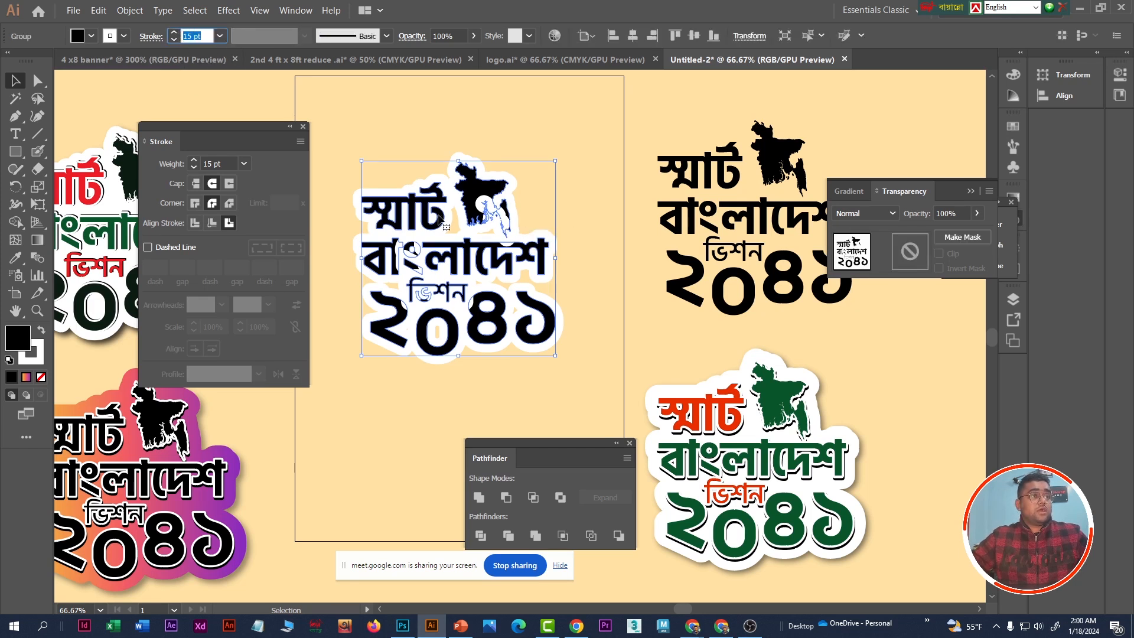
key("Up")
key("Up")
key("Up")
key("Up")
key("Up")
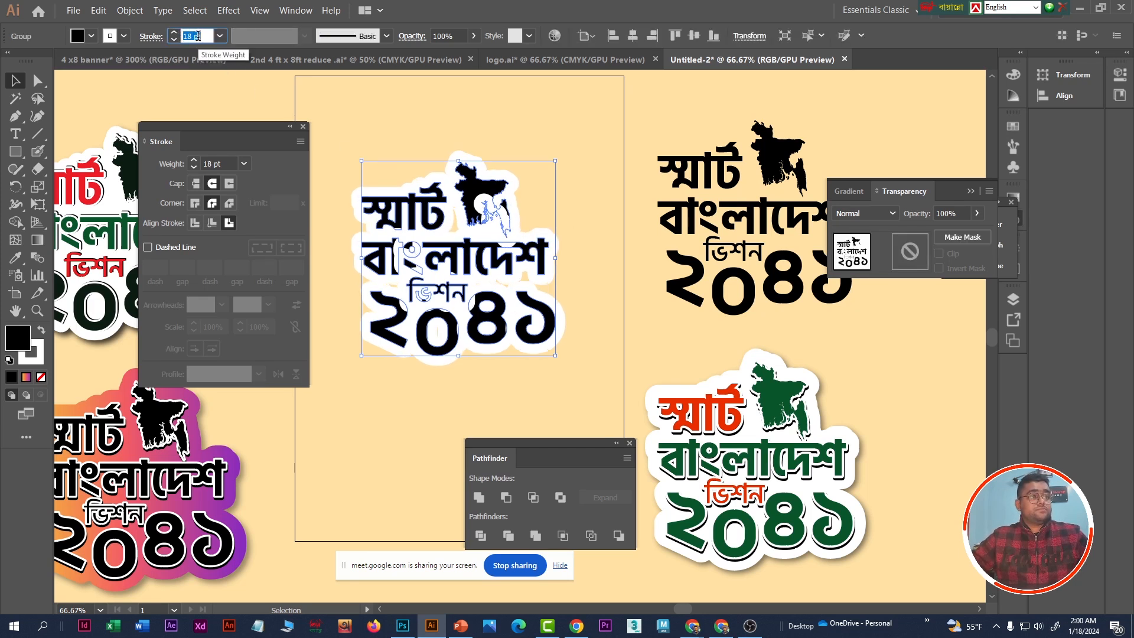
key("Up")
key("Up")
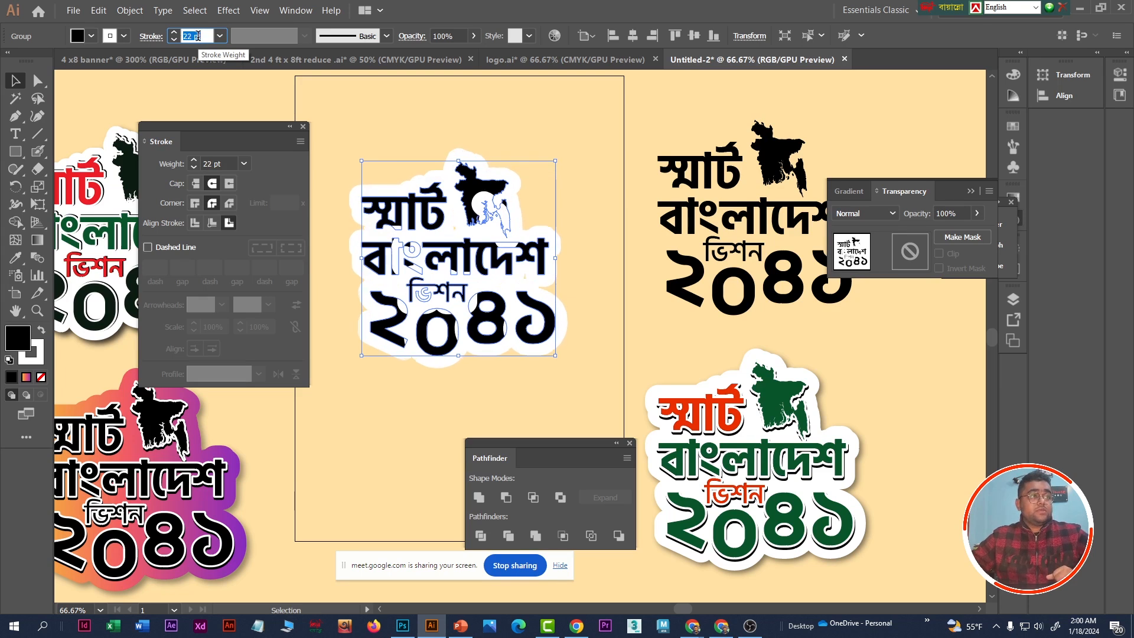
key("Up")
key("Up")
key("Up")
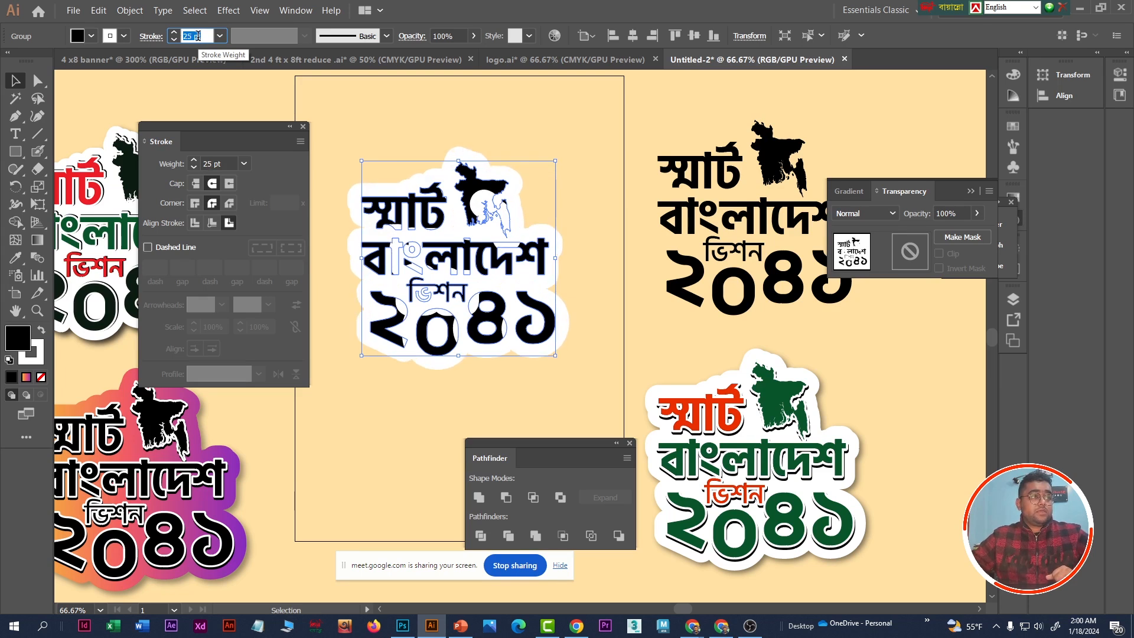
key("Down")
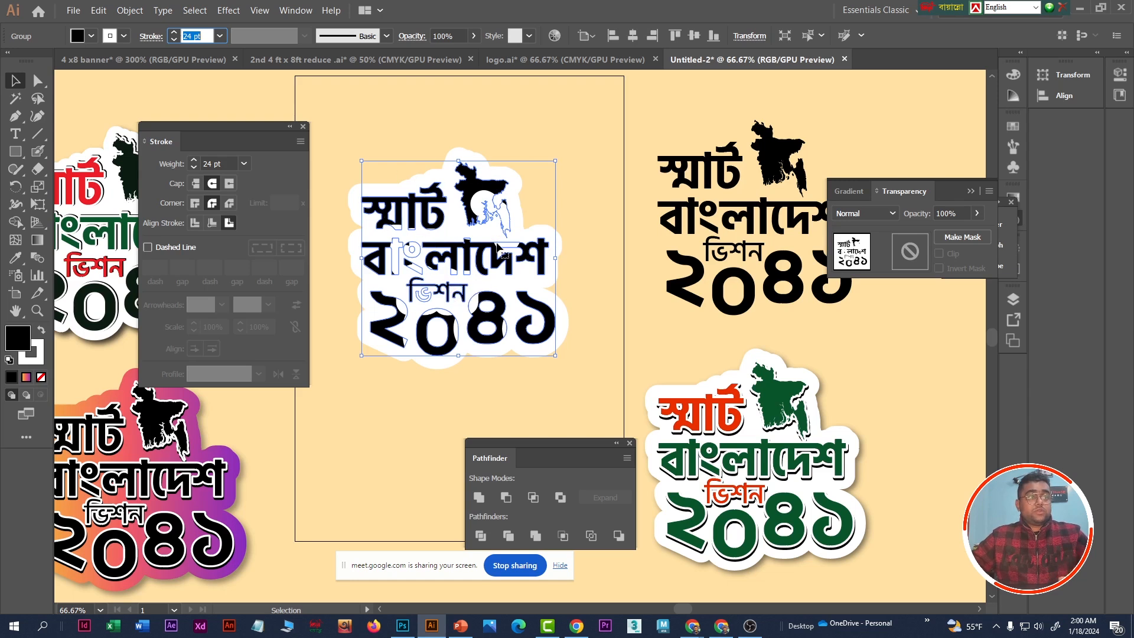
left_click(573, 163)
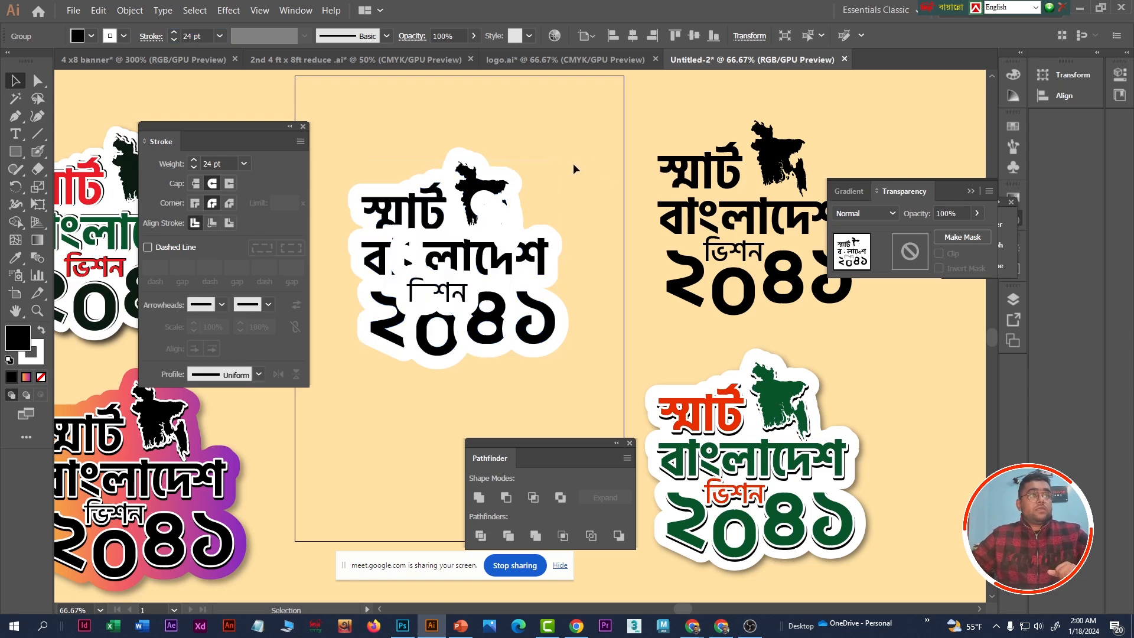
- Copy the outlined lettering and map, and change the original's fill to white as a solid backing shape
left_click(480, 255)
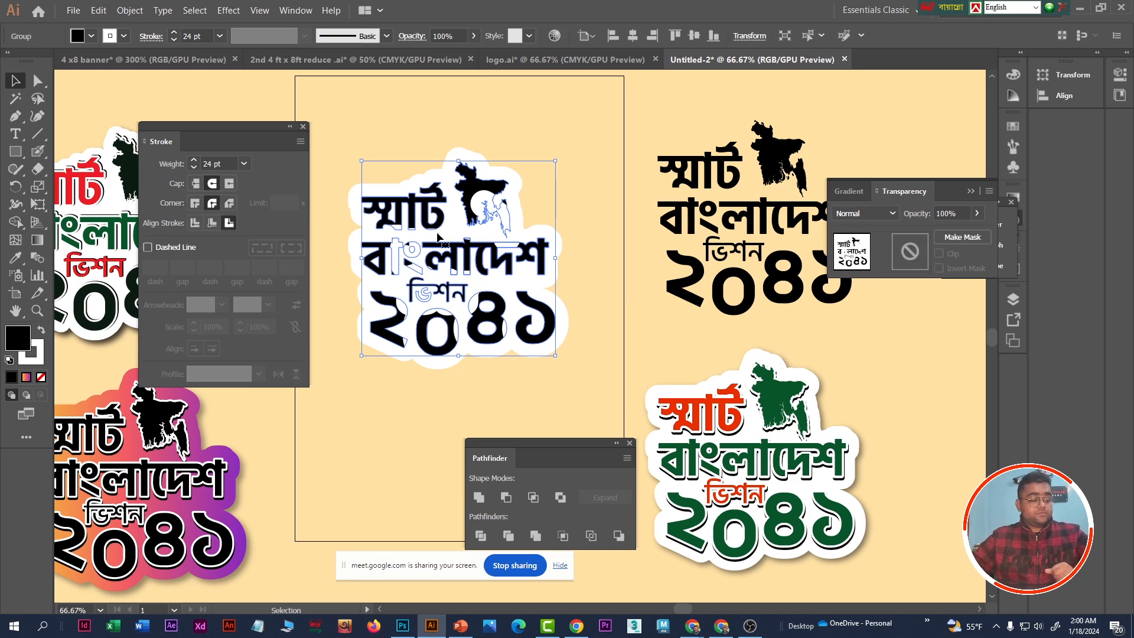
key("a")
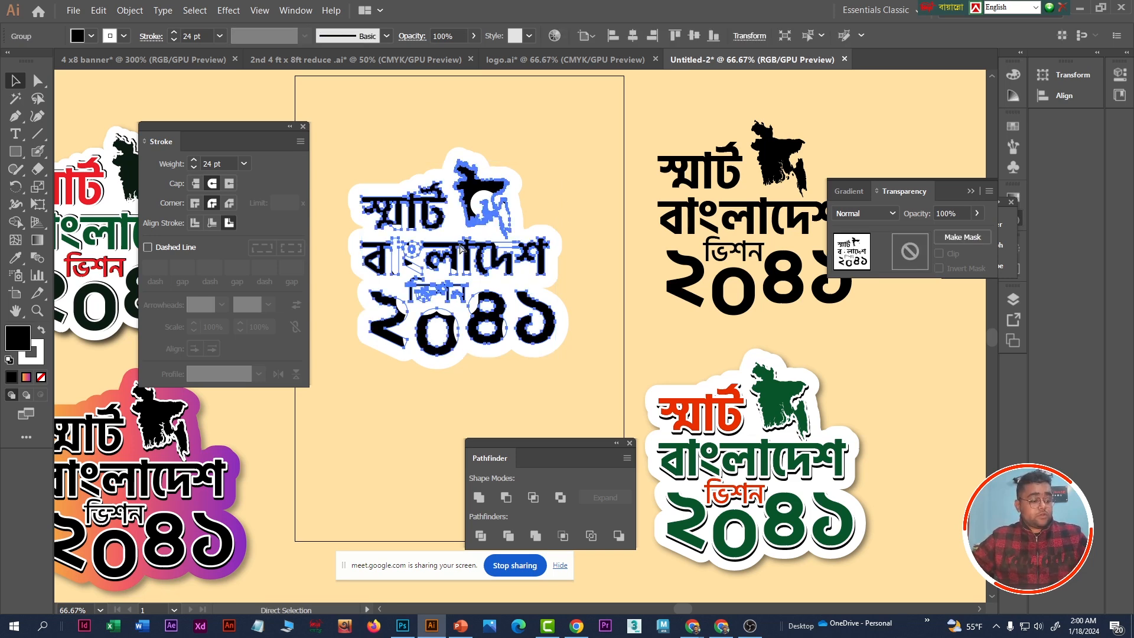
left_click(584, 178)
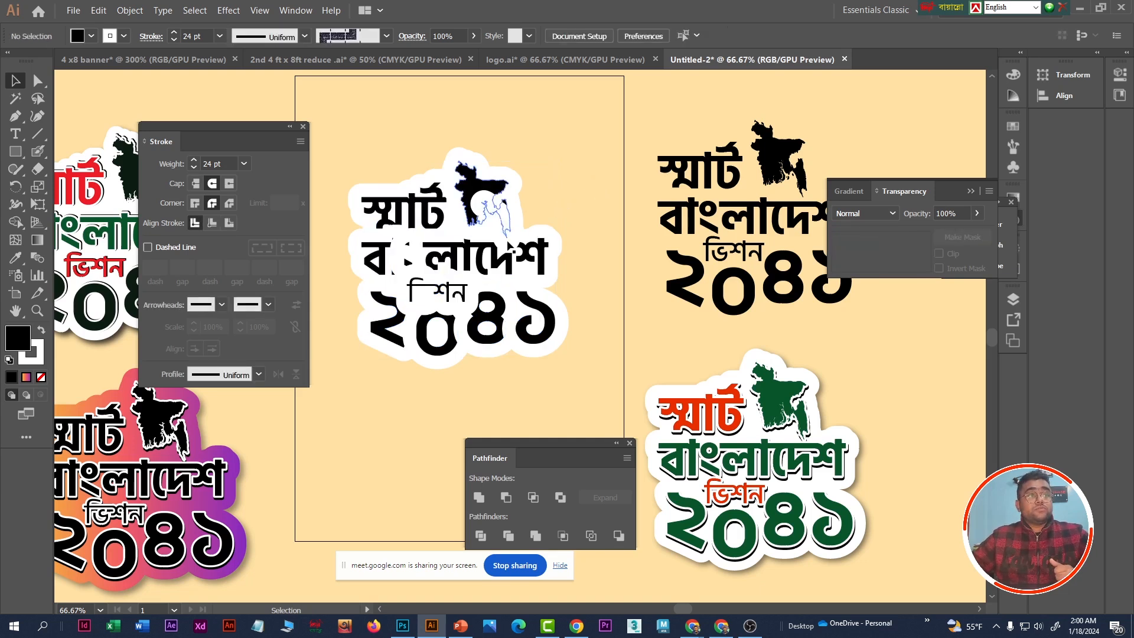
left_click(393, 224)
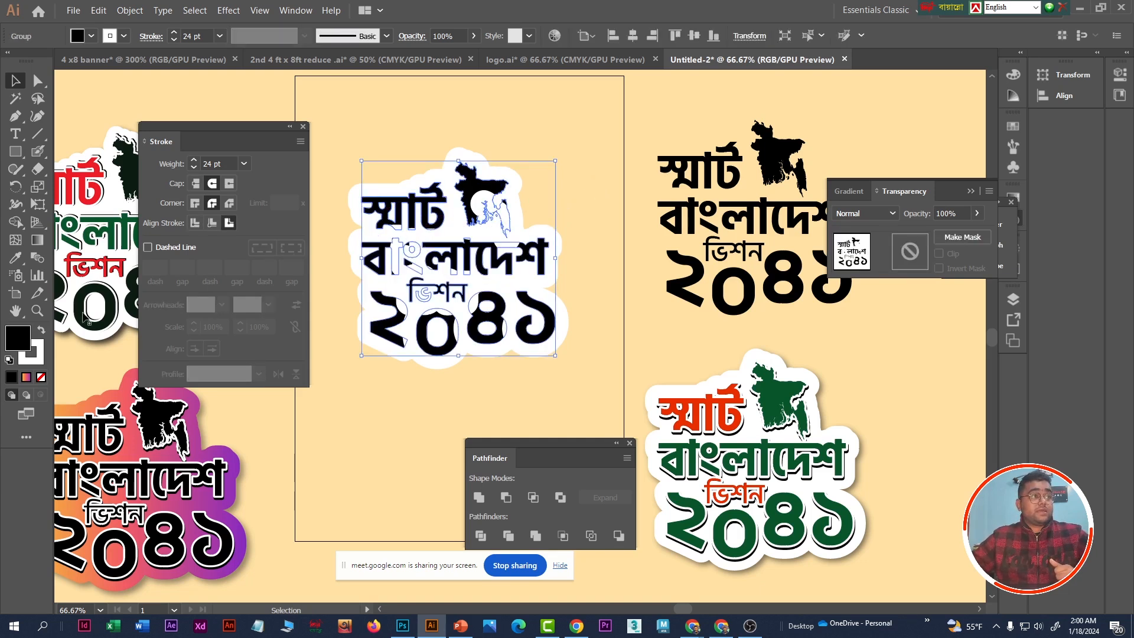
double_click(21, 342)
left_click(274, 390)
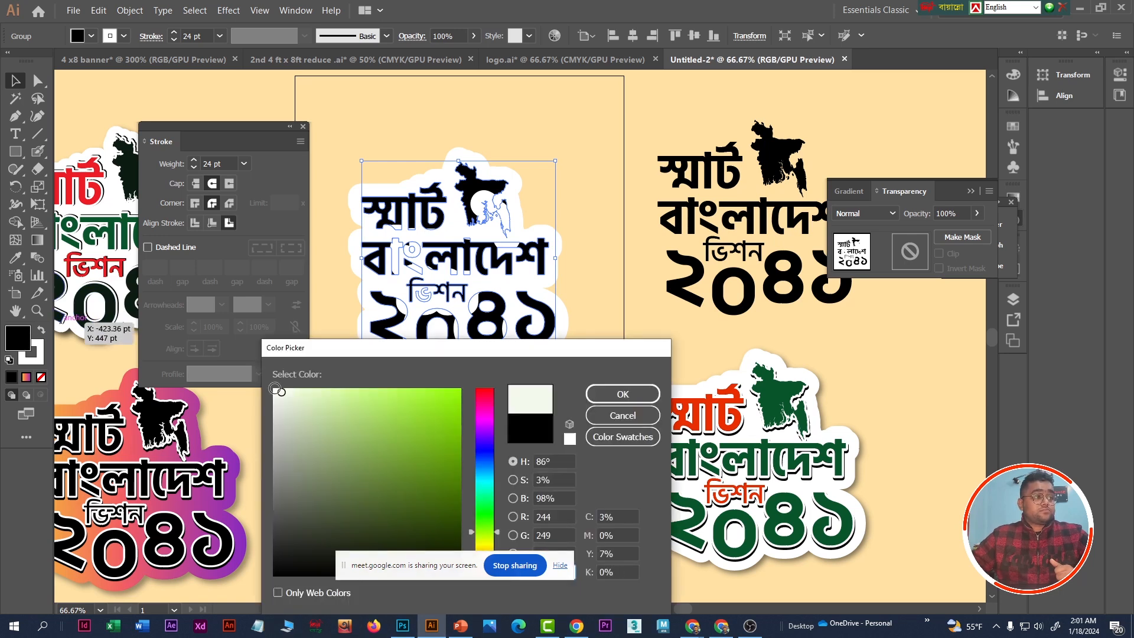
left_click(602, 398)
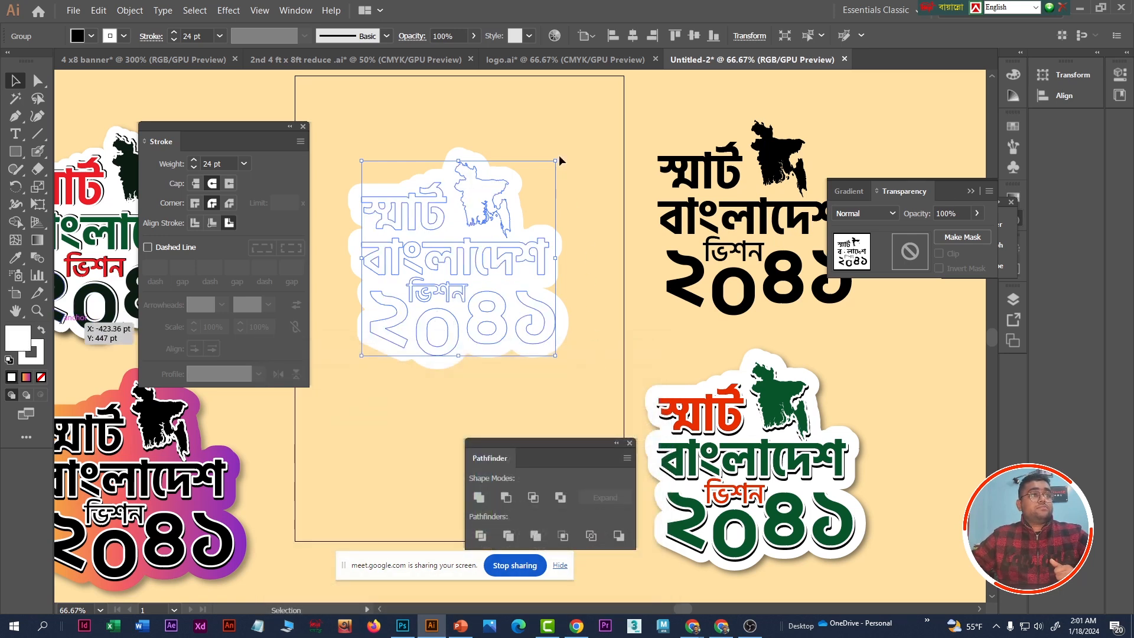
left_click(569, 157)
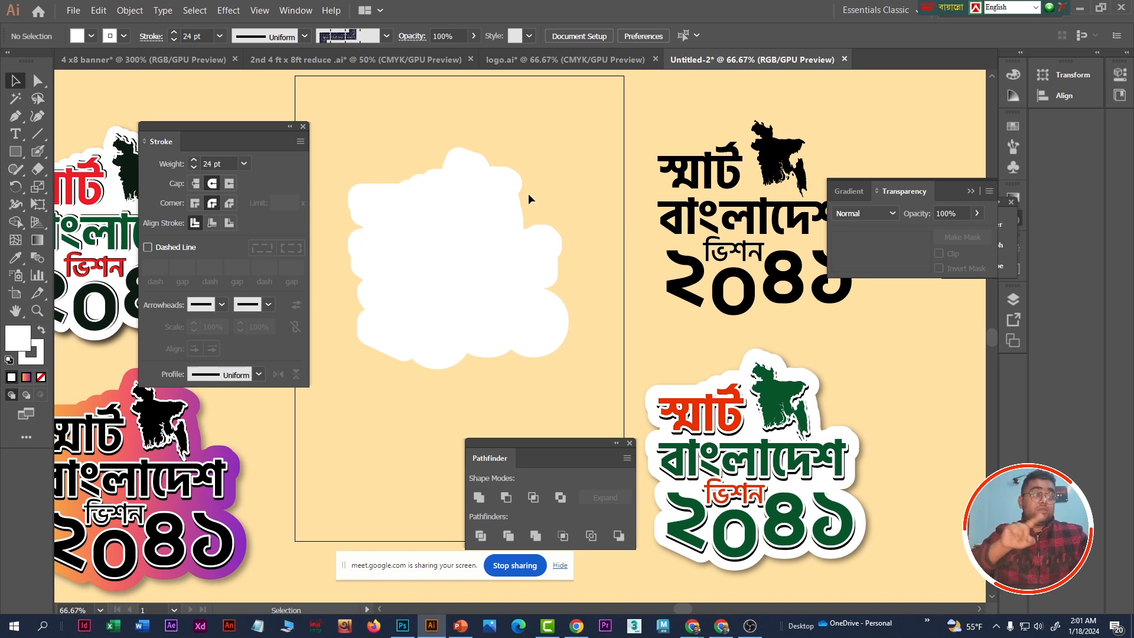
- Paste the copied black artwork in place in front of the white backing and set its stroke weight to 3 pt
key("a")
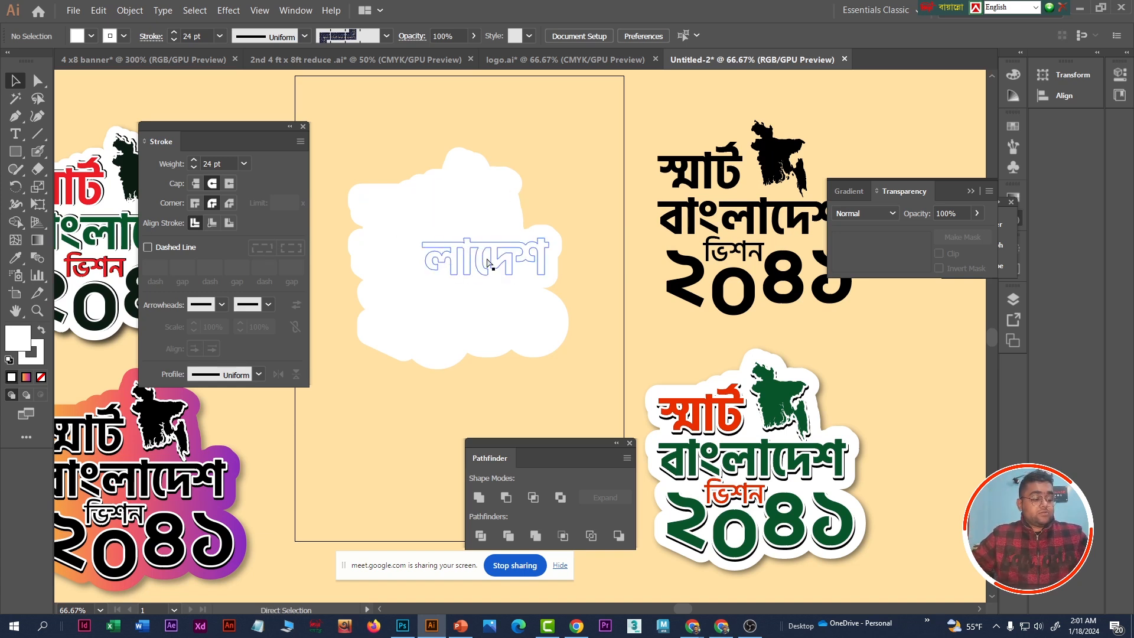
key("ctrl+f")
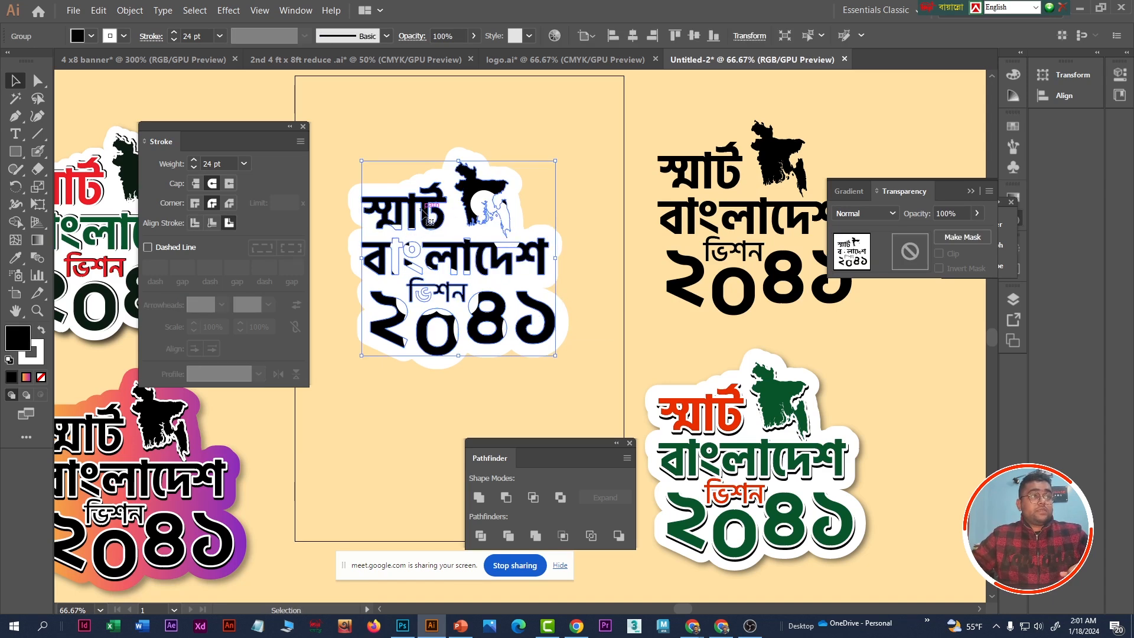
left_click(195, 35)
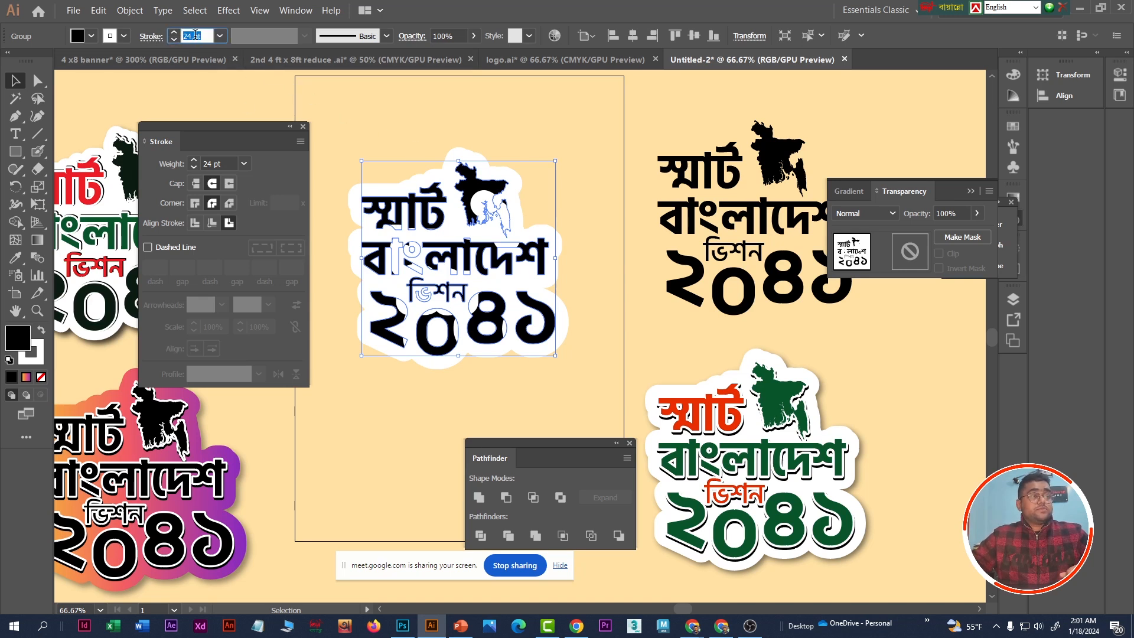
type("3")
key("Return")
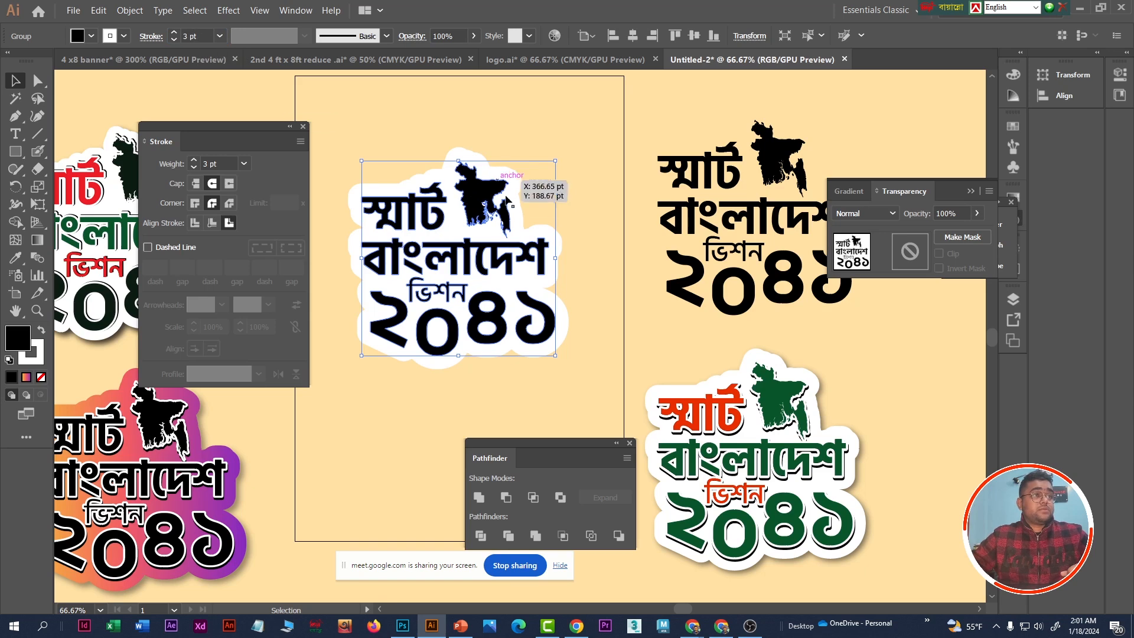
- Give the front artwork's stroke the orange-to-purple gradient and change its fill to white
left_click(39, 357)
left_click(27, 378)
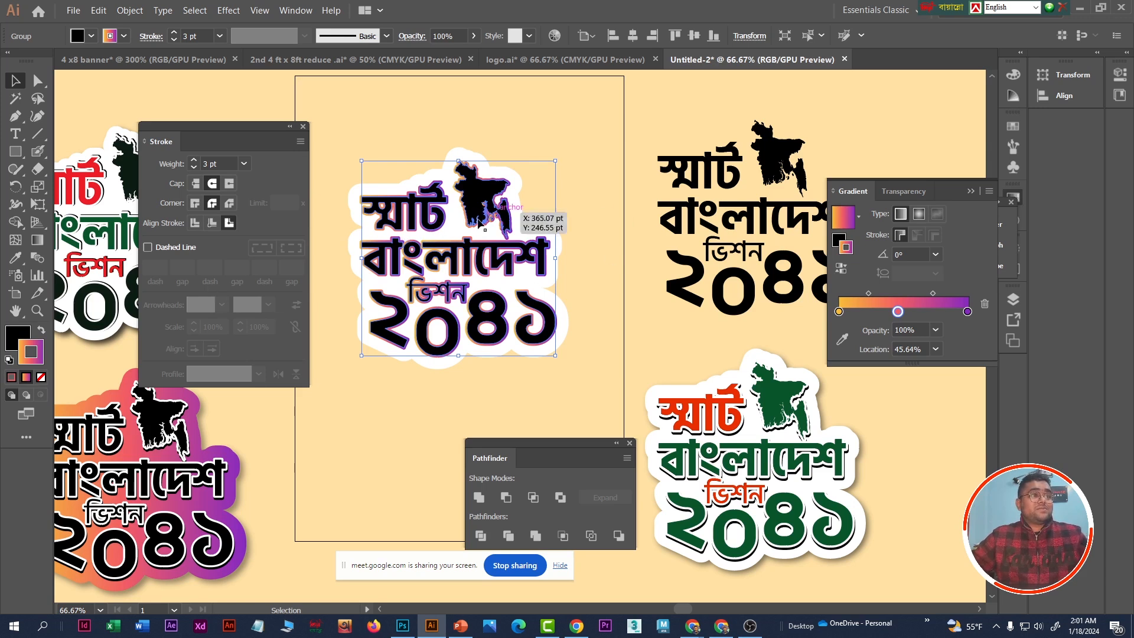
left_click(16, 336)
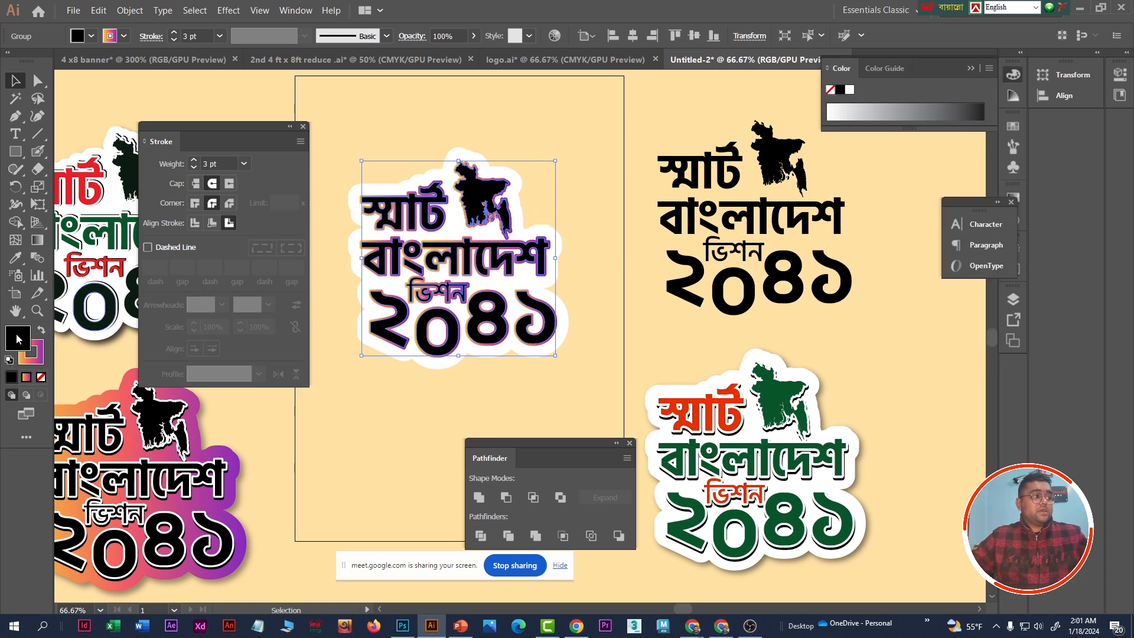
left_click(851, 90)
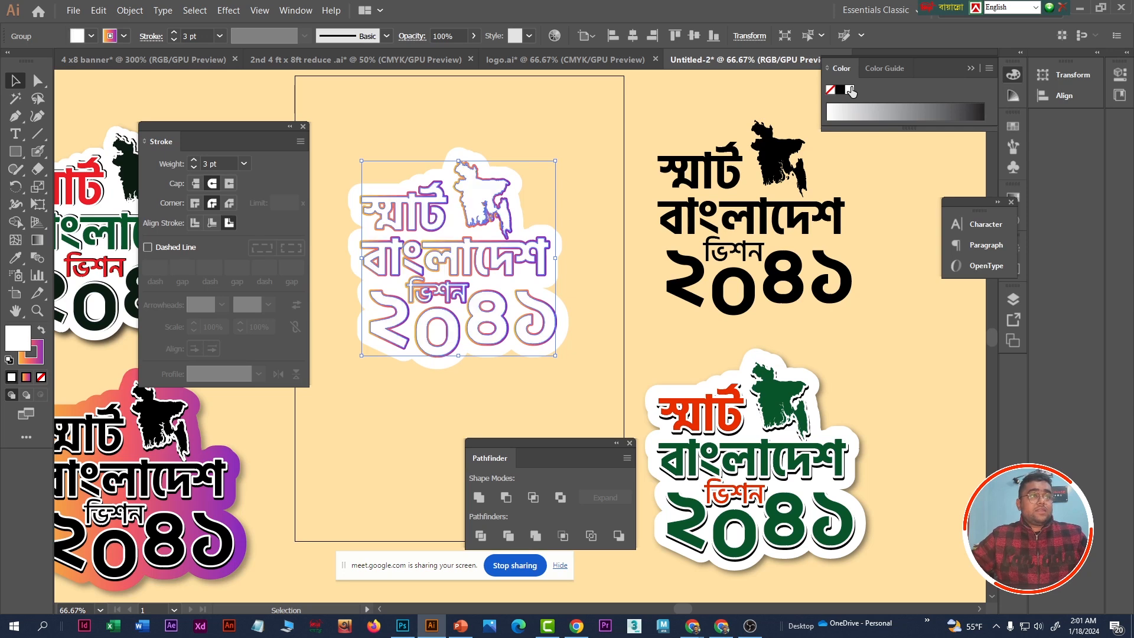
left_click(564, 145)
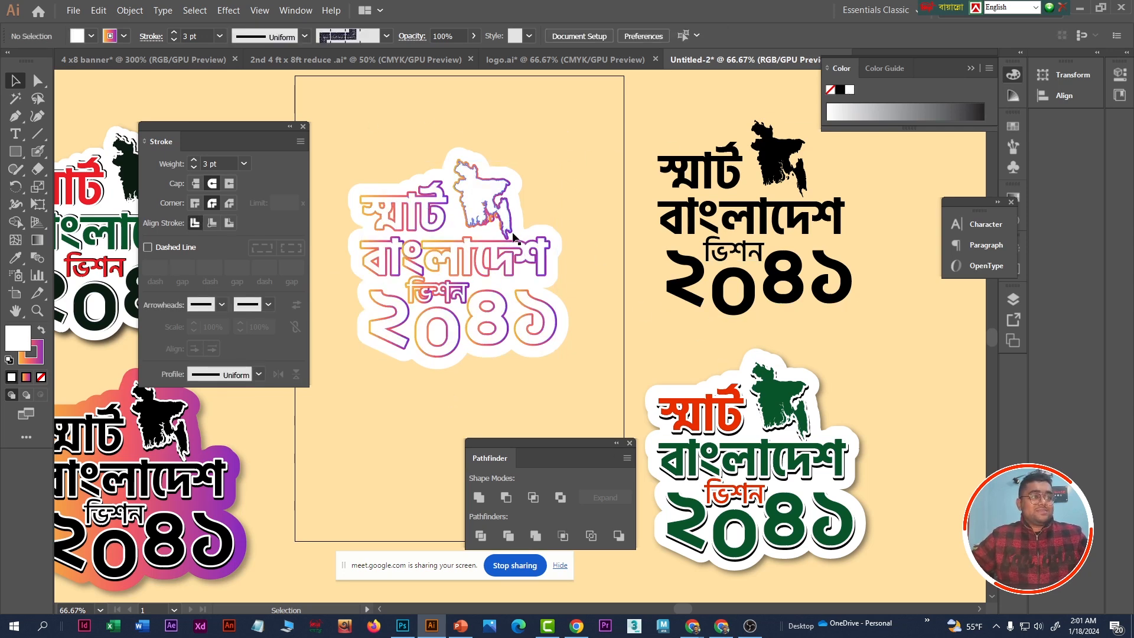
left_click(451, 262)
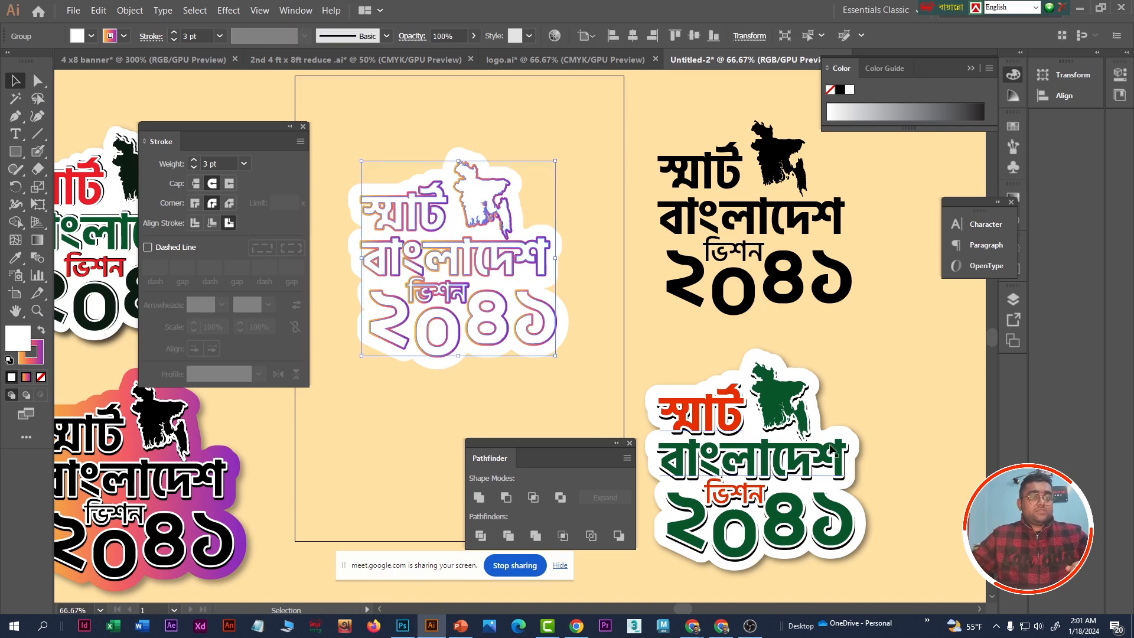
scroll(800, 525, "up", 2, "alt")
scroll(801, 479, "down", 2, "alt")
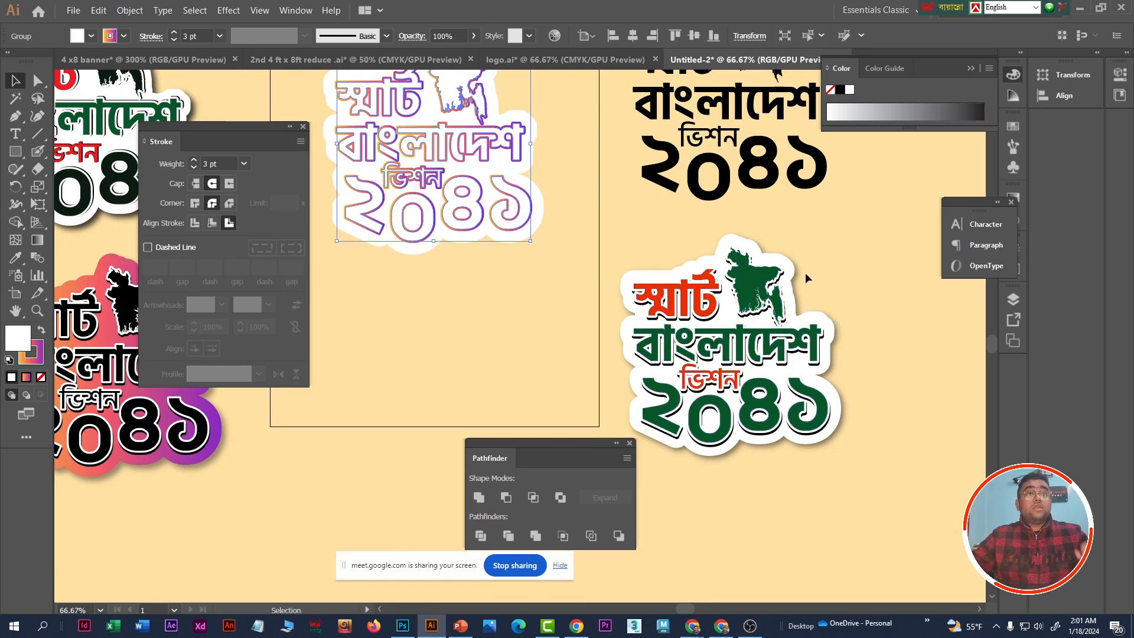
- Examine the layered outline and shadow of the finished green and red sample sticker
left_click(763, 293)
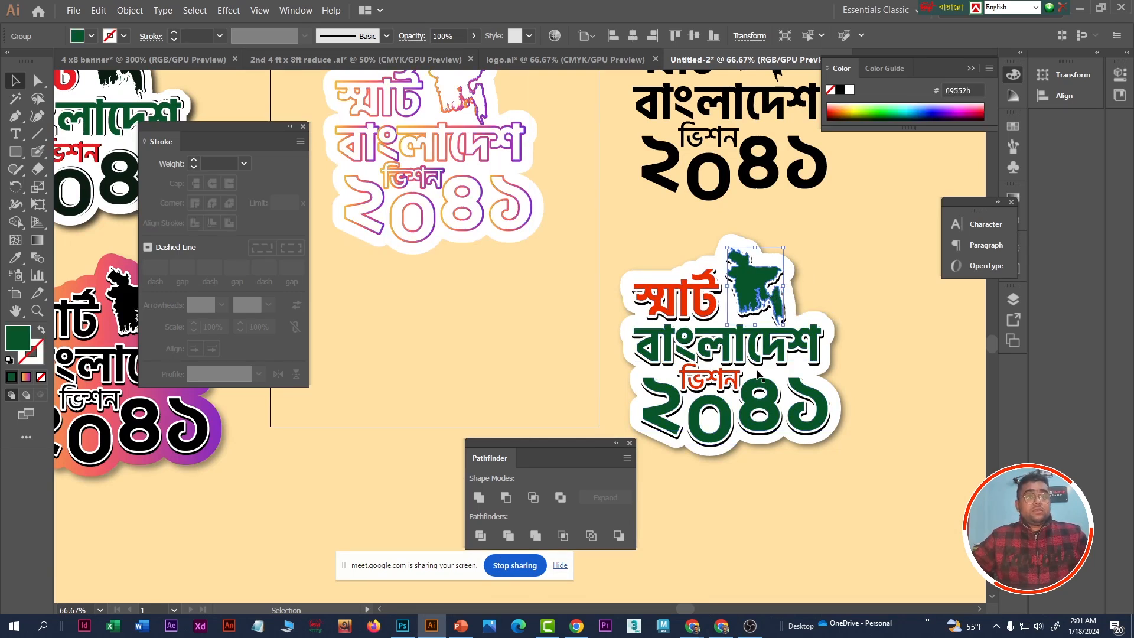
scroll(752, 372, "up", 2, "alt")
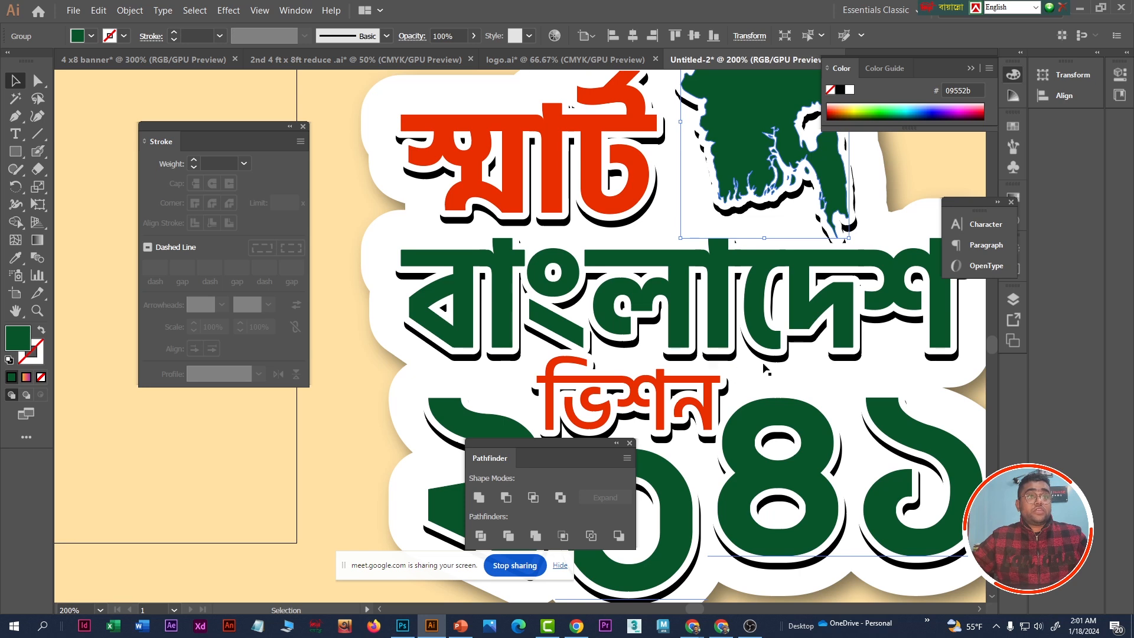
scroll(741, 369, "down", 1)
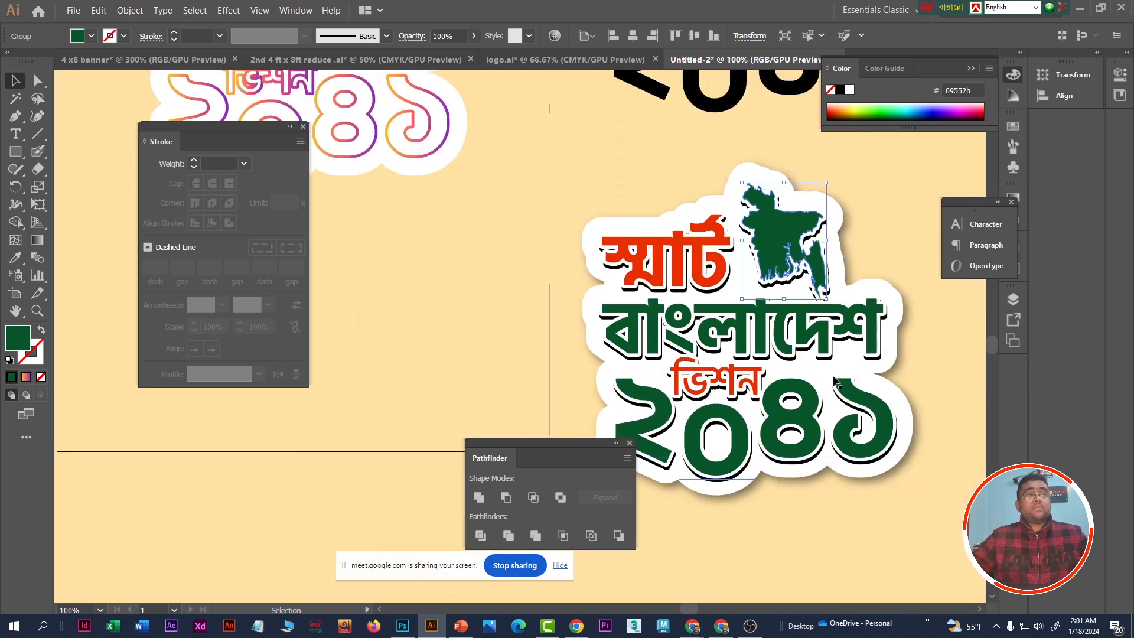
scroll(837, 384, "down", 1, "alt")
scroll(635, 350, "up", 3)
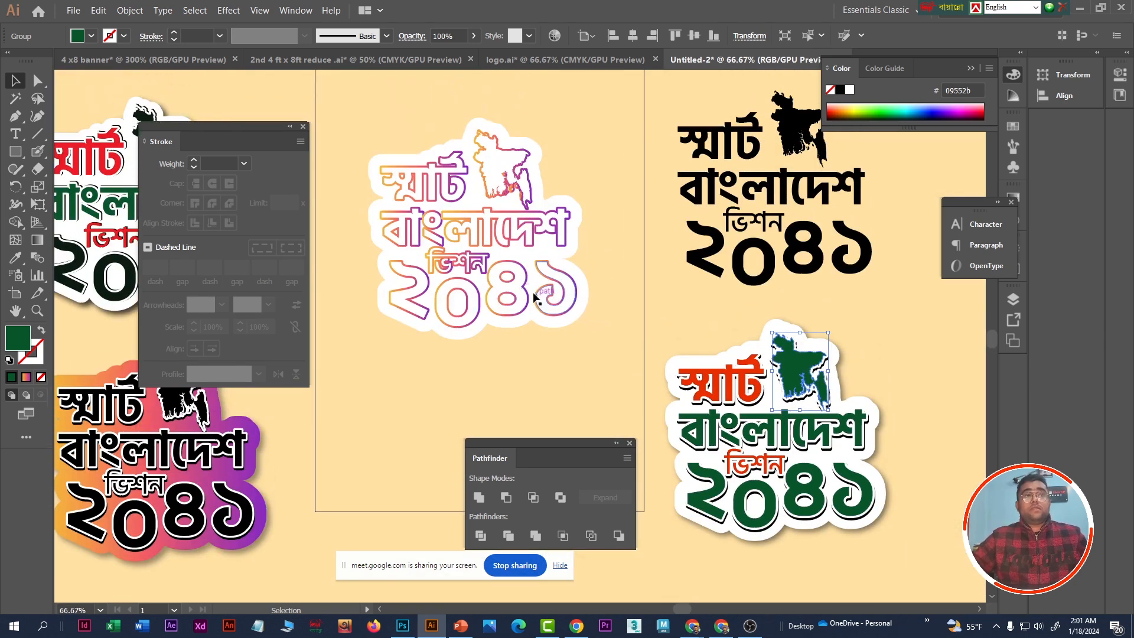
- Select the front outlined lettering and map and set its fill to black
left_click(517, 247)
left_click(596, 254)
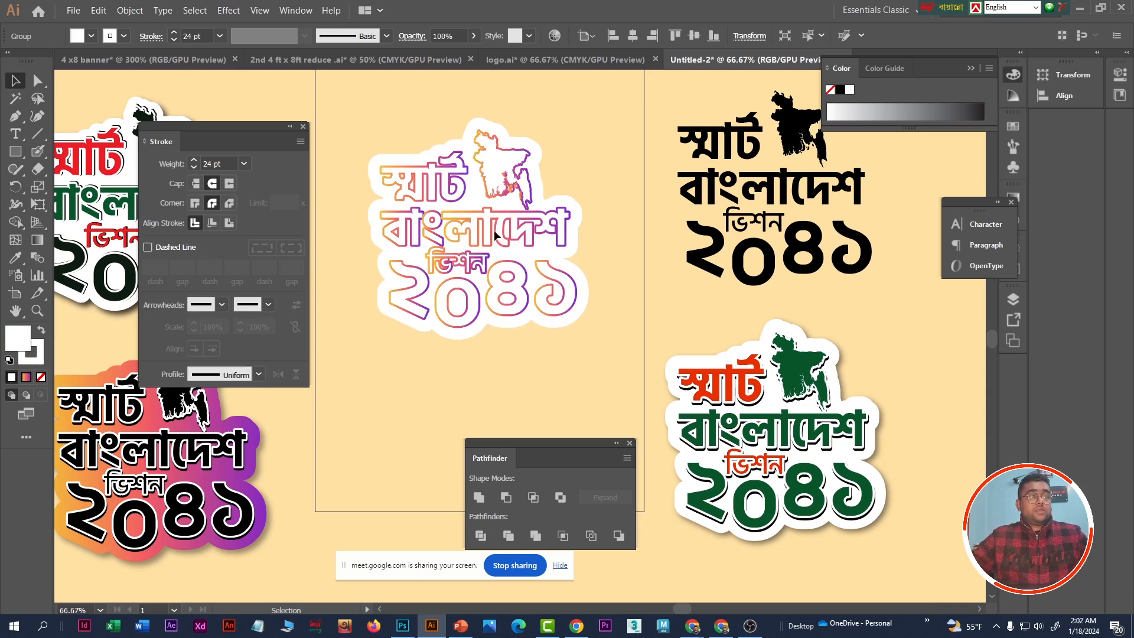
left_click(494, 231)
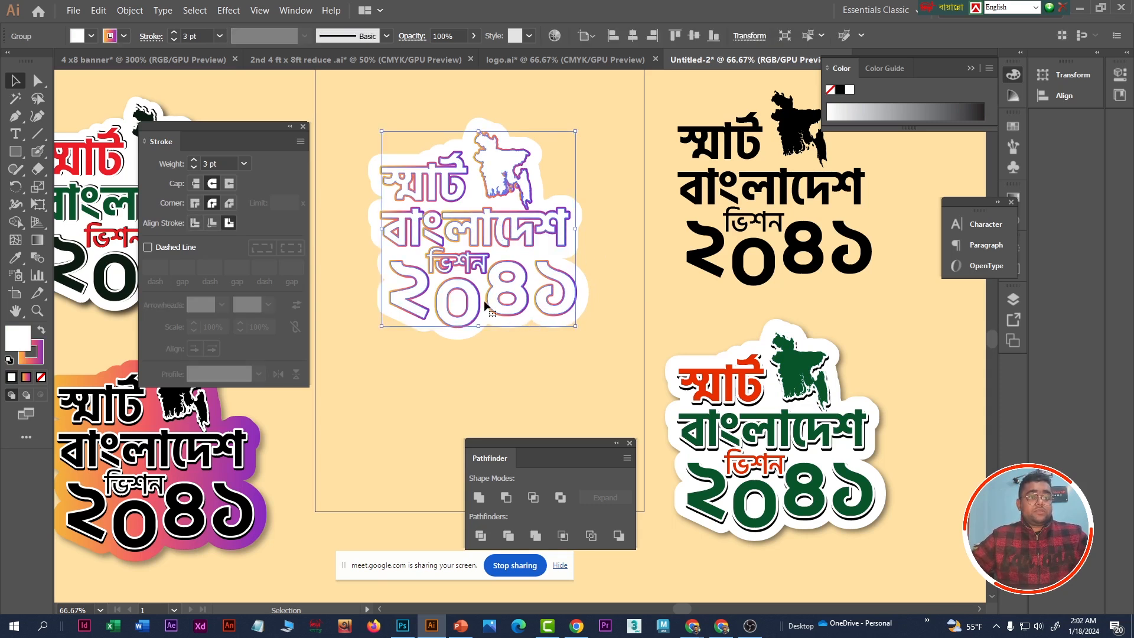
left_click(33, 358)
left_click(16, 338)
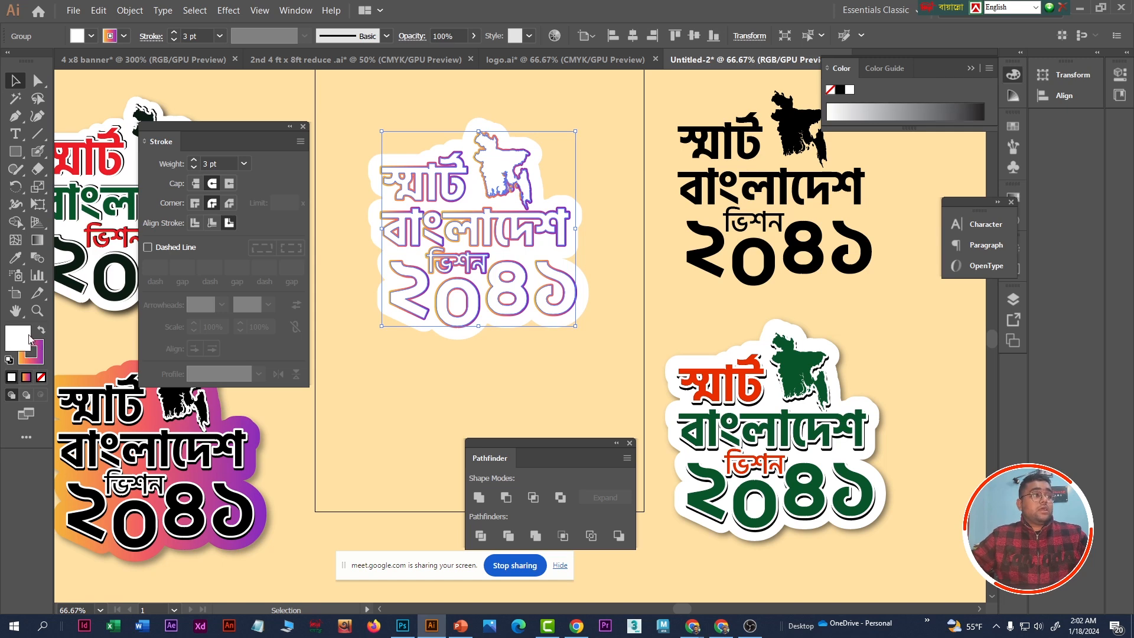
left_click(15, 258)
left_click(707, 235)
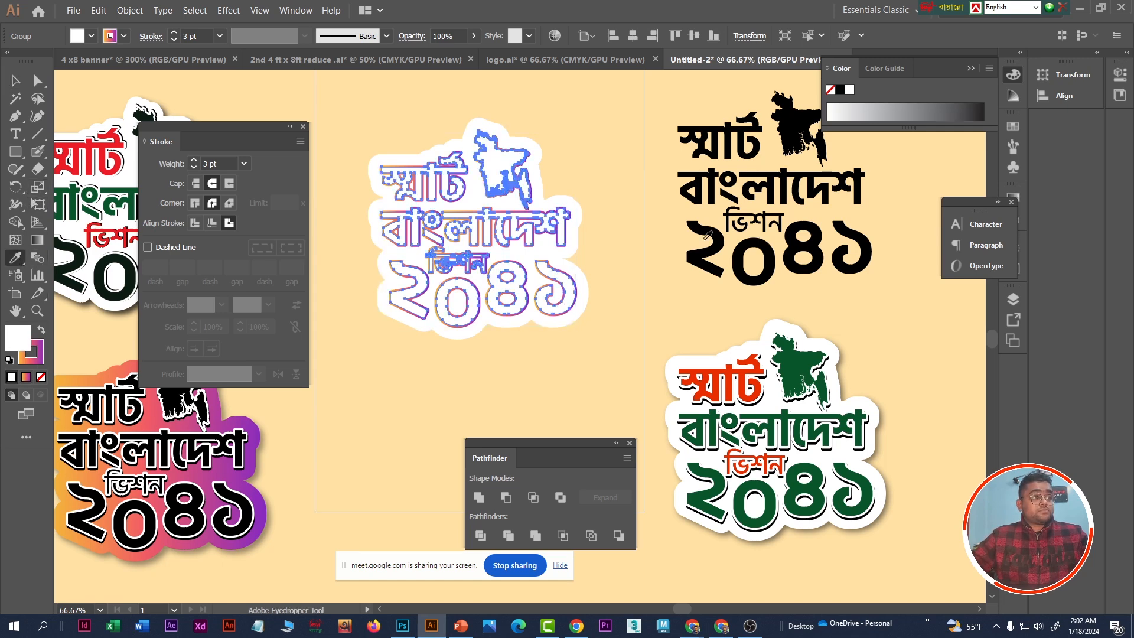
left_click(841, 90)
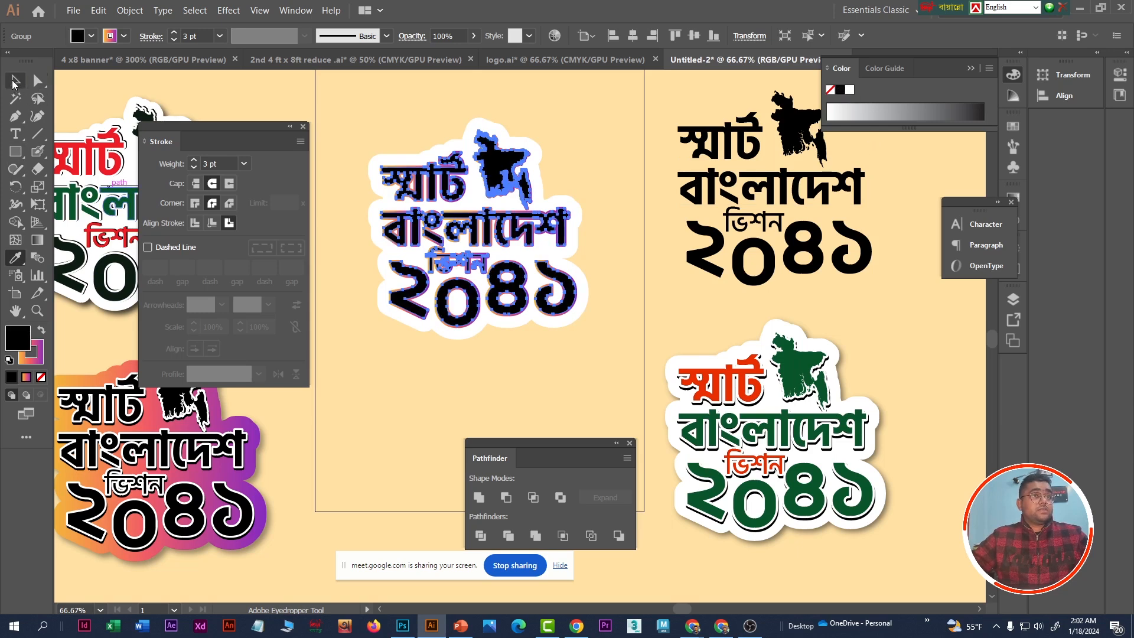
left_click(15, 81)
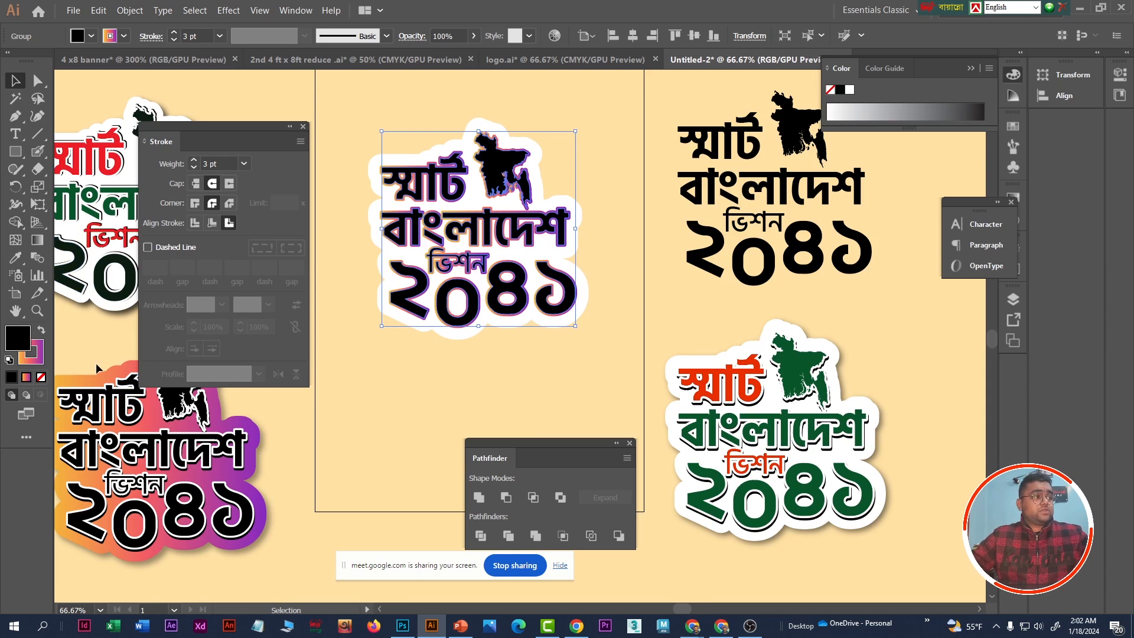
- Replace the gradient stroke of the front black lettering and map with solid white
left_click(37, 358)
left_click(851, 90)
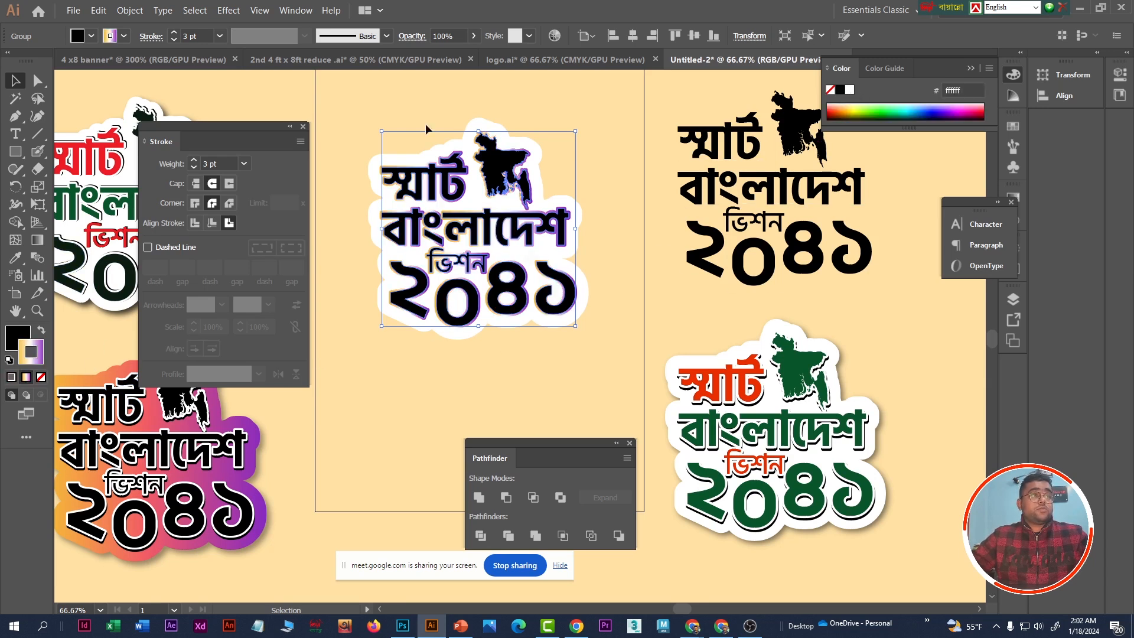
left_click(11, 378)
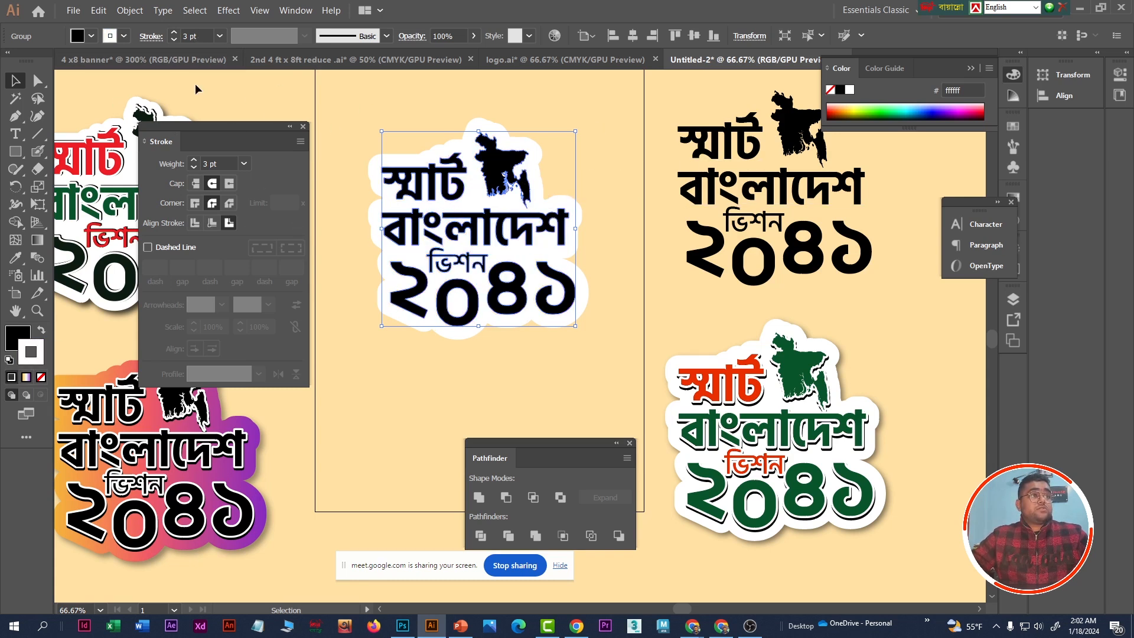
- Start a Drop Shadow effect on the front artwork with preview on and set its opacity to 100%
left_click(228, 11)
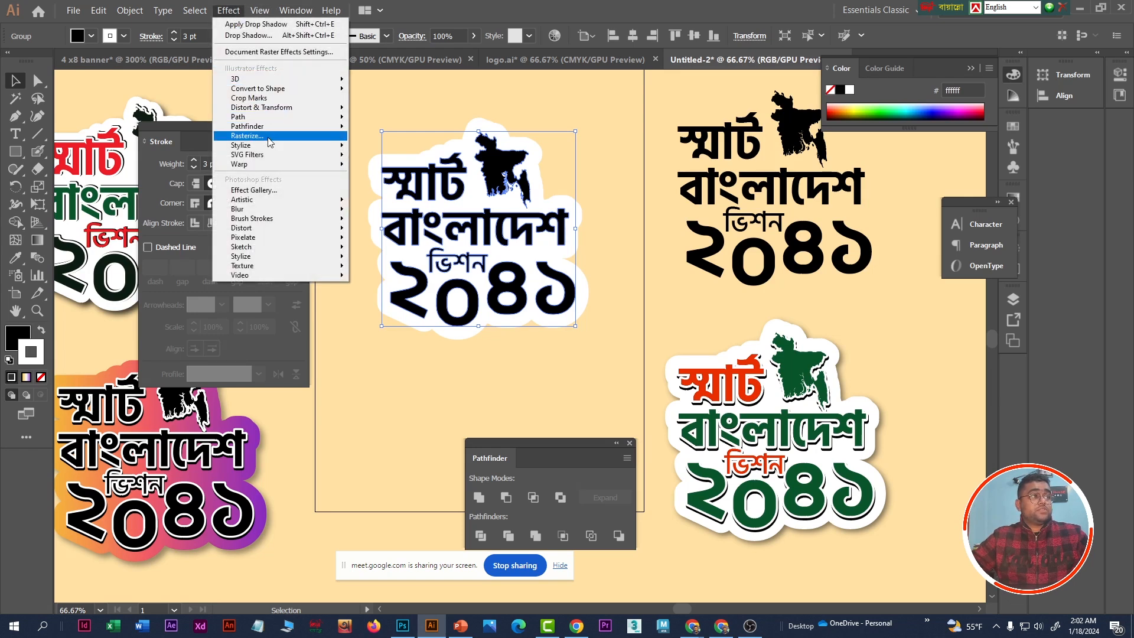
mouse_move(279, 146)
left_click(401, 150)
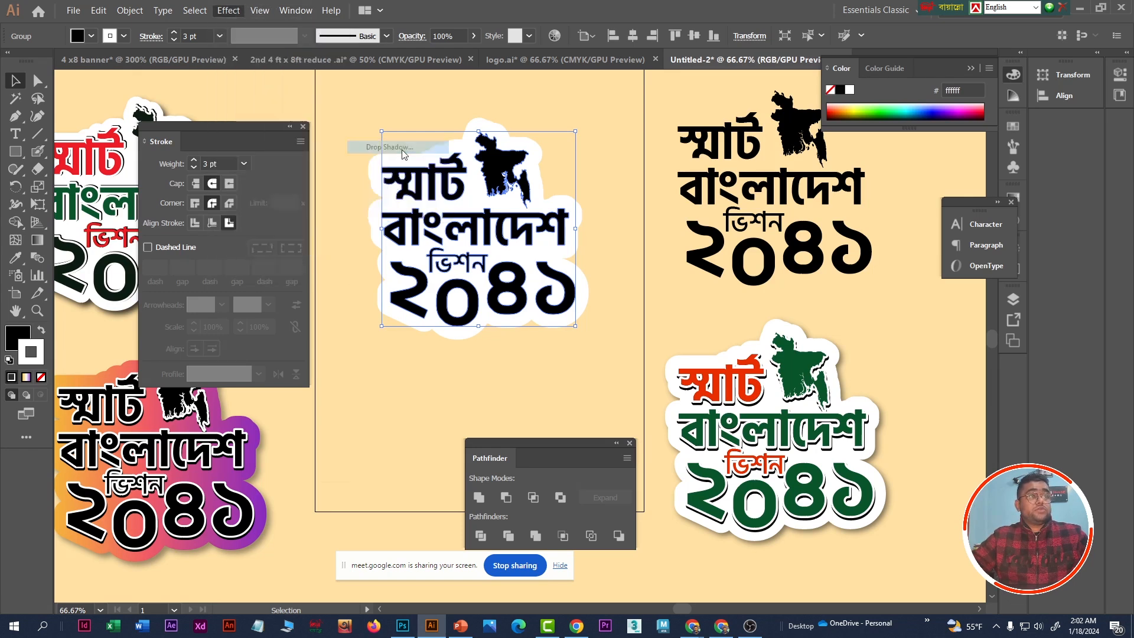
left_click_drag(866, 254, 701, 176)
left_click(671, 351)
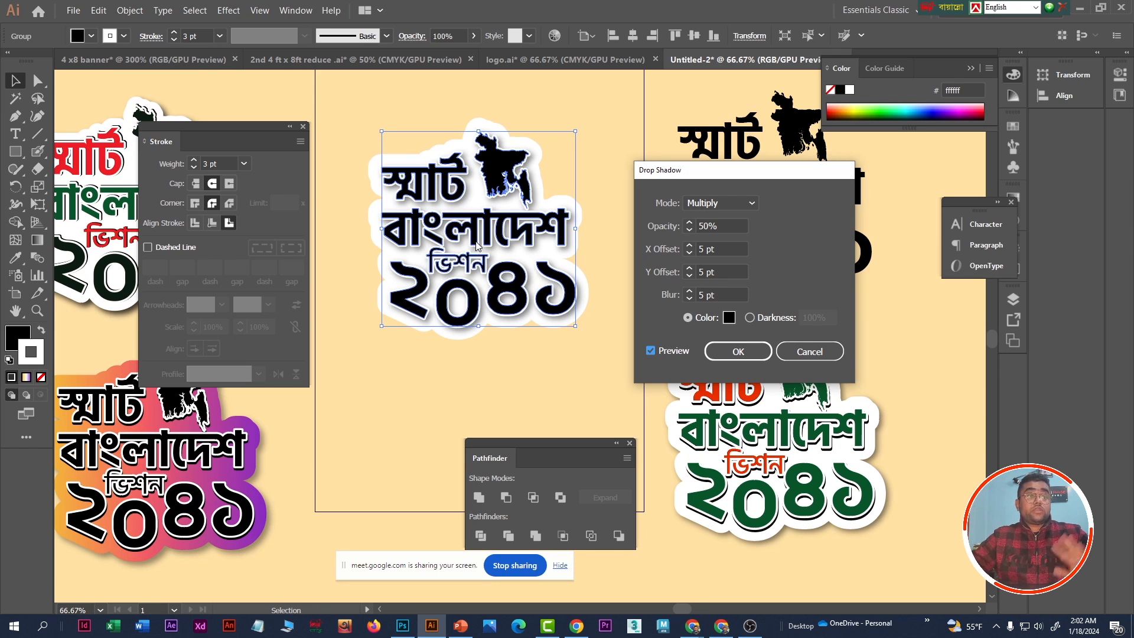
double_click(718, 226)
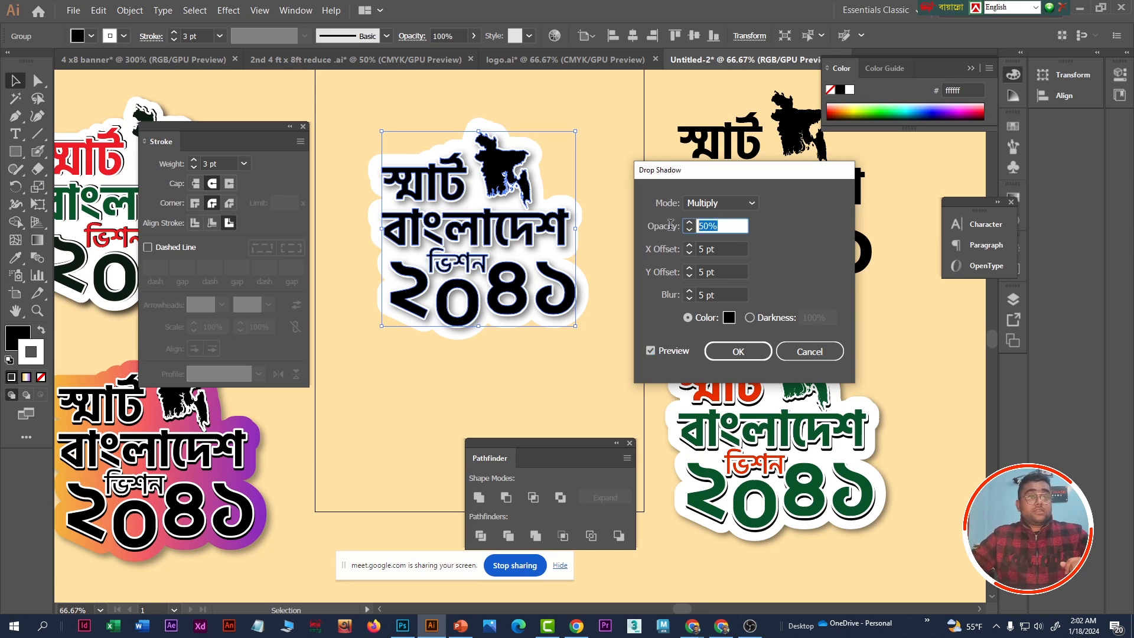
type("100")
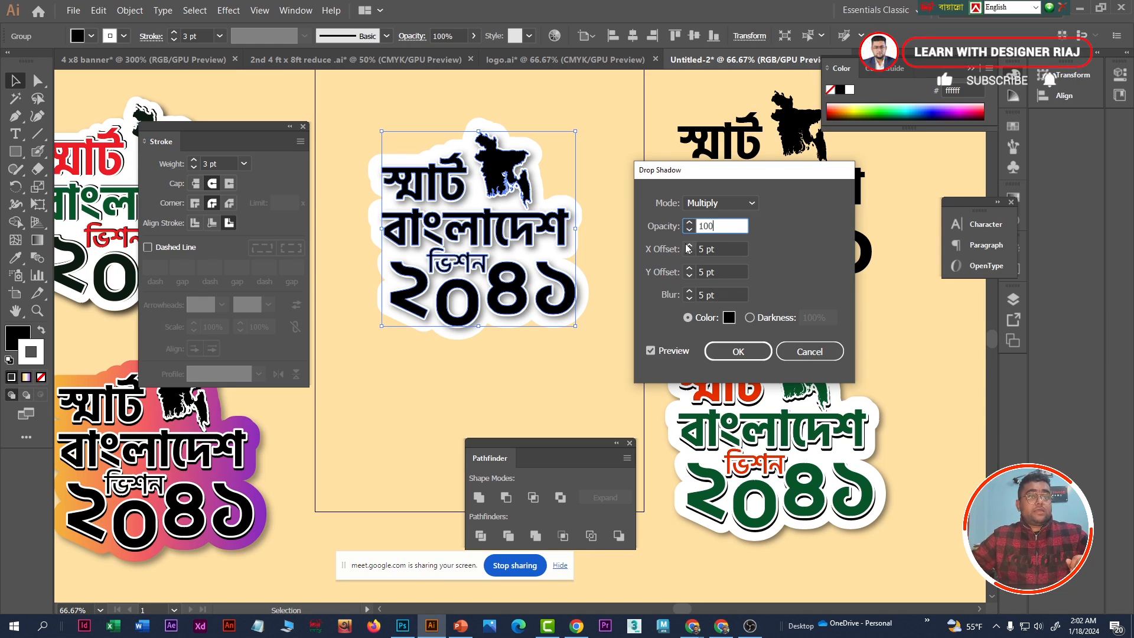
- Set the front artwork's shadow to a 1 pt X offset and 0 pt blur, and preview it
left_click(712, 249)
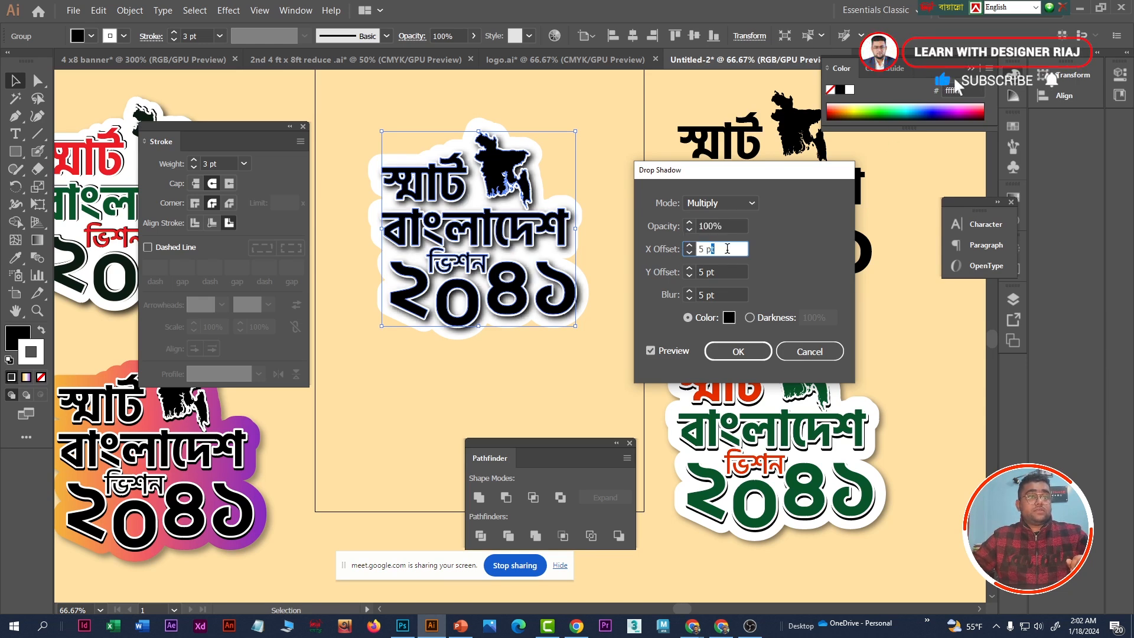
left_click_drag(728, 247, 675, 248)
type("1")
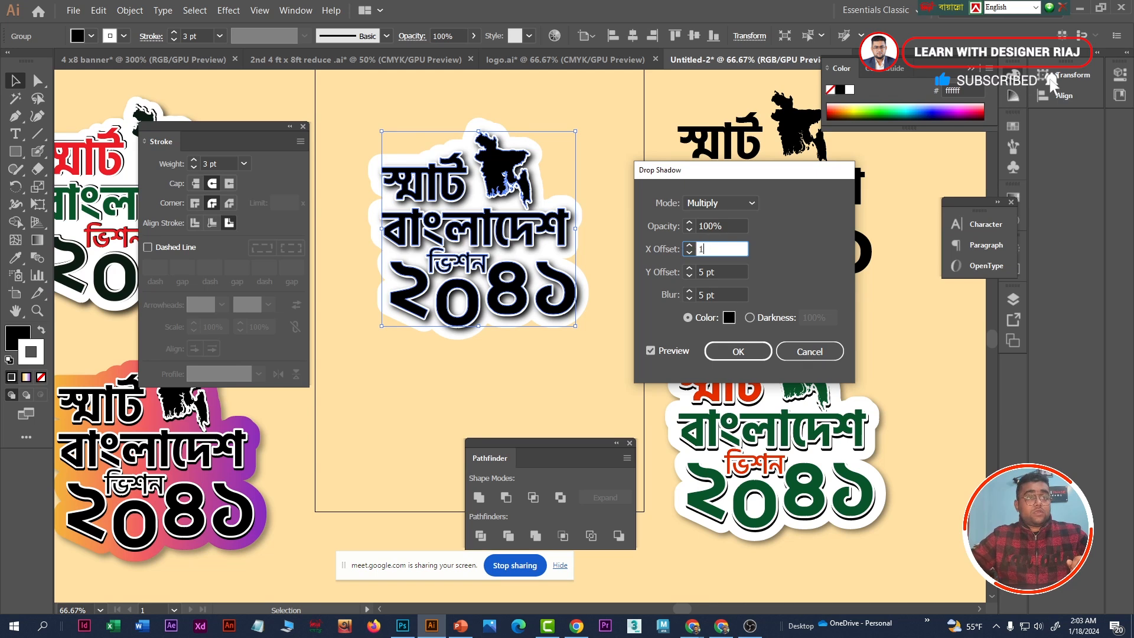
left_click(721, 270)
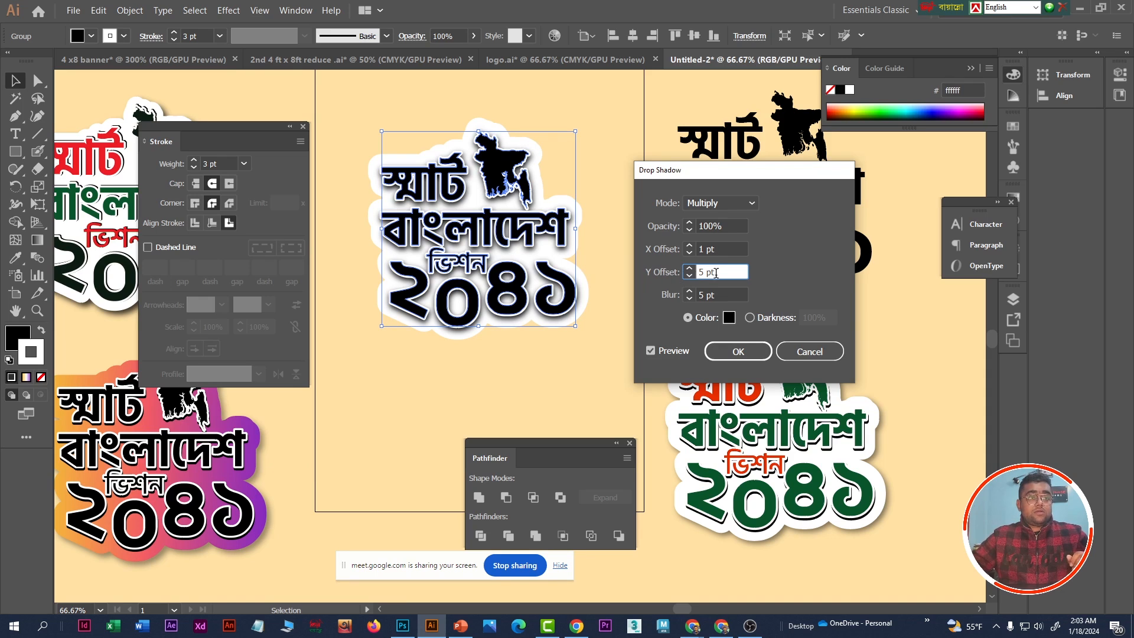
left_click_drag(722, 271, 691, 275)
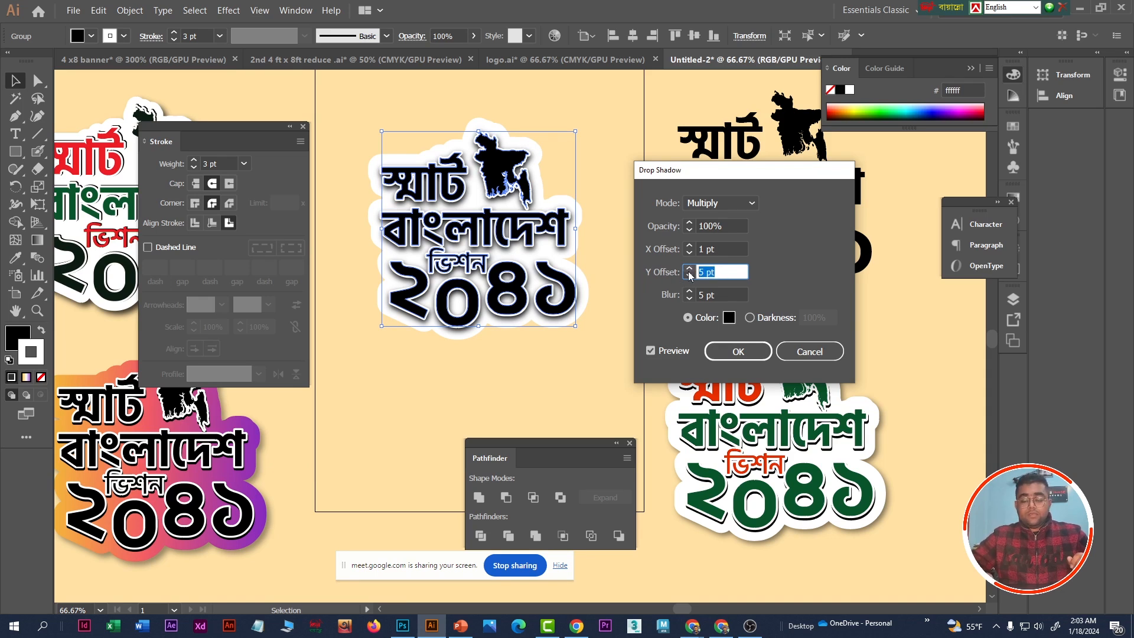
left_click(714, 294)
key("ctrl+a")
type("0")
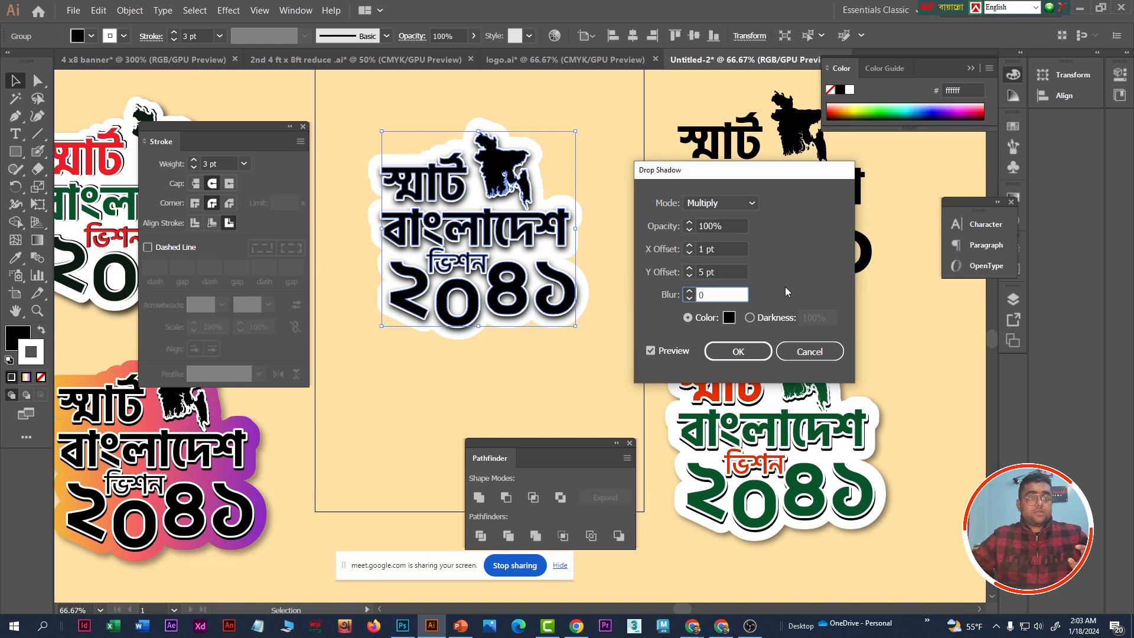
left_click(666, 349)
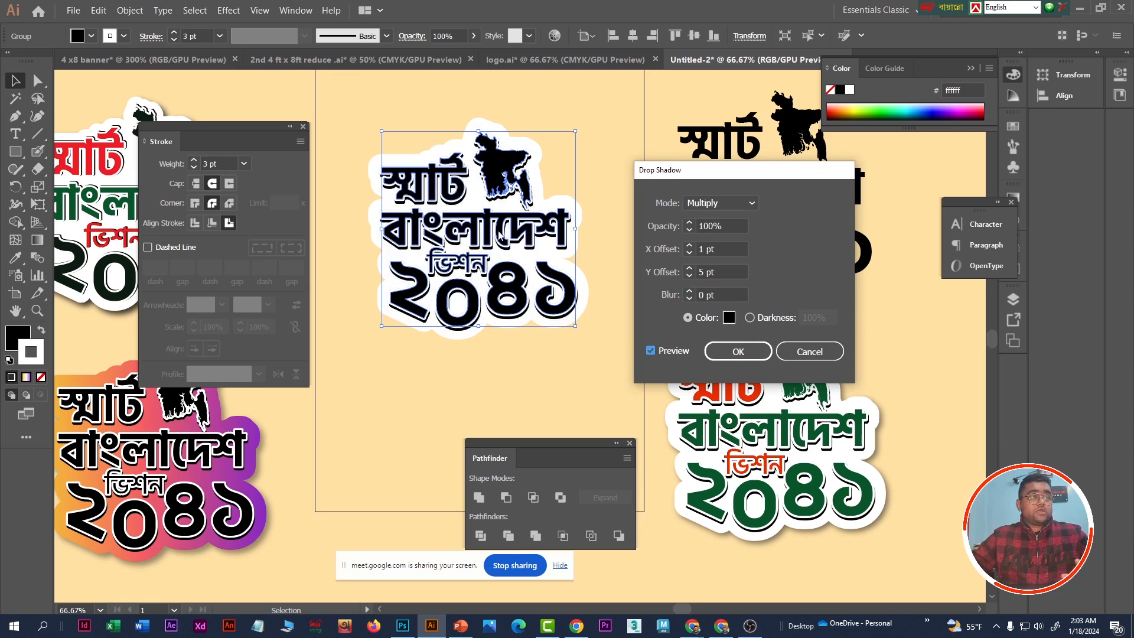
- Try a 4 pt X offset and a 0 pt Y offset for the front artwork's shadow
left_click(721, 249)
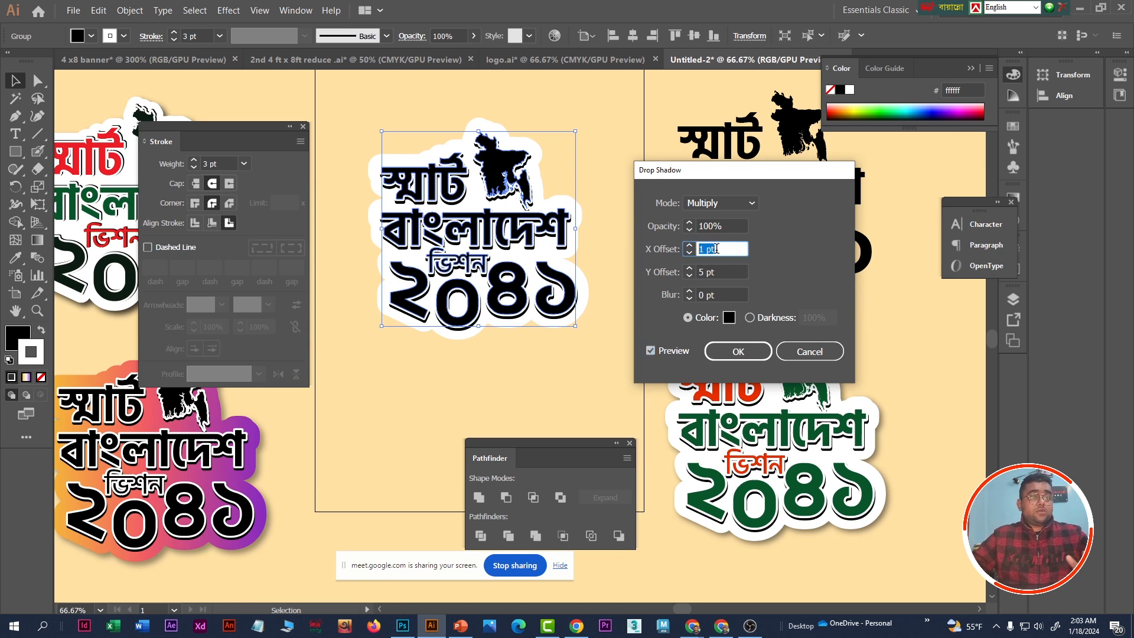
key("Up")
key("Up")
key("Up")
key("Up")
key("Up")
key("Up")
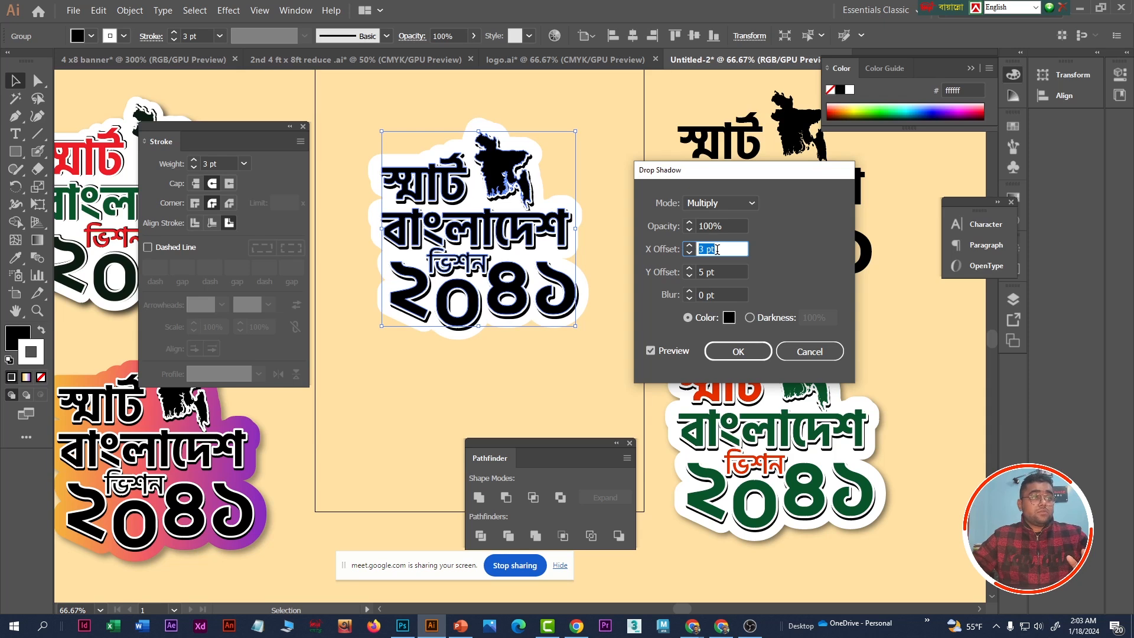
key("Down")
key("Down")
key("Down")
key("Down")
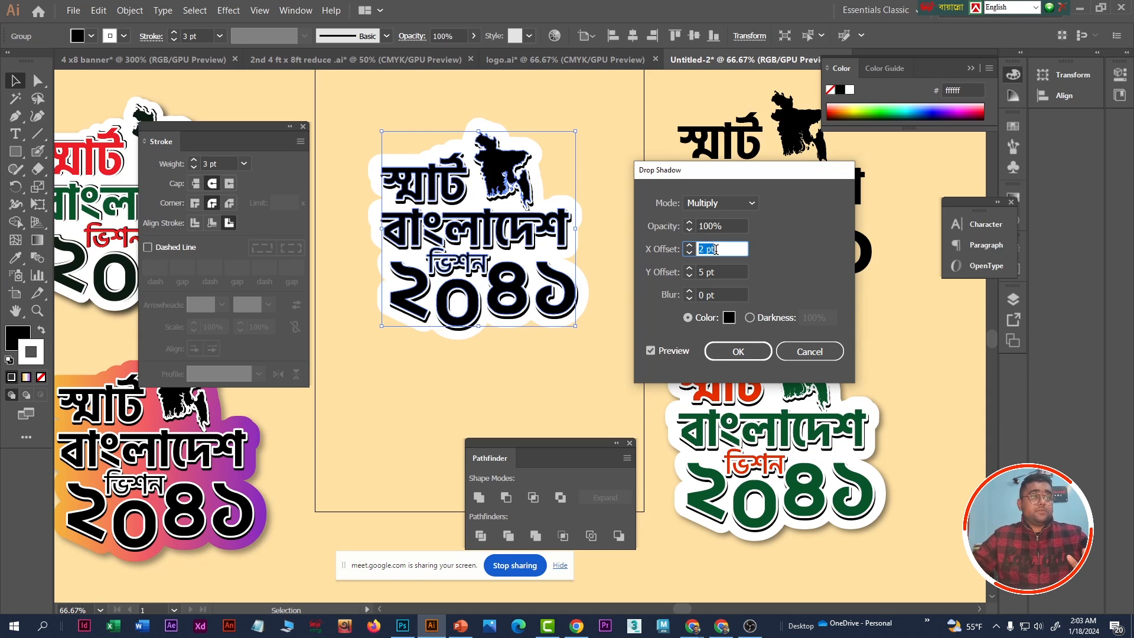
key("Up")
key("Tab")
key("Down")
key("Down")
key("Down")
key("Down")
key("Down")
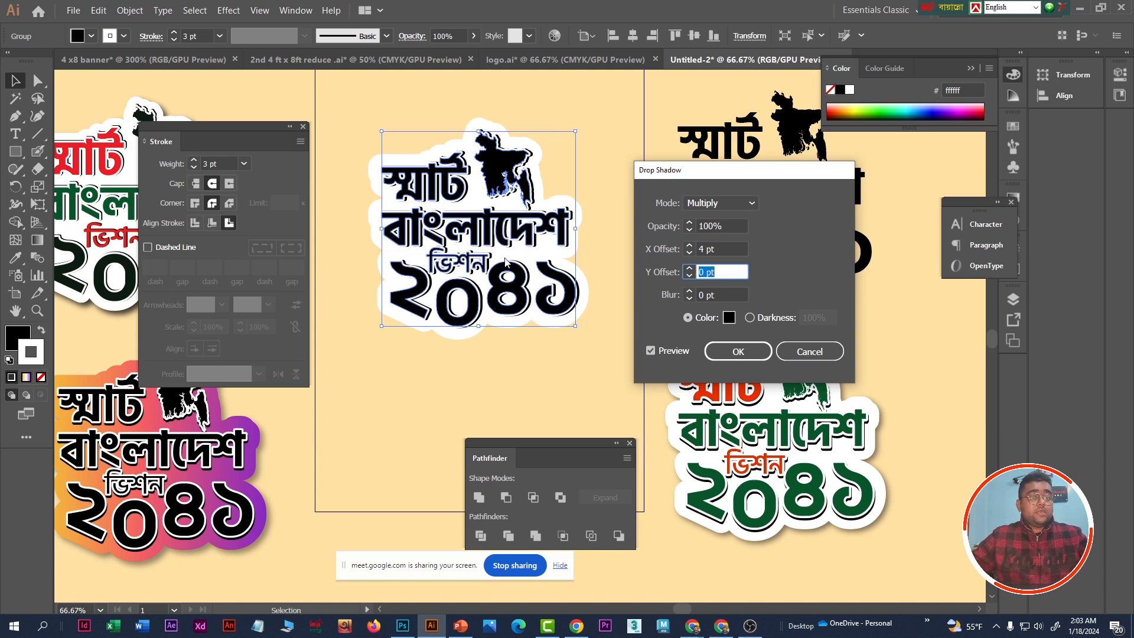
- Set the shadow's X offset to 0 pt and Y offset to 4 pt, apply the effect and deselect the artwork
left_click(728, 250)
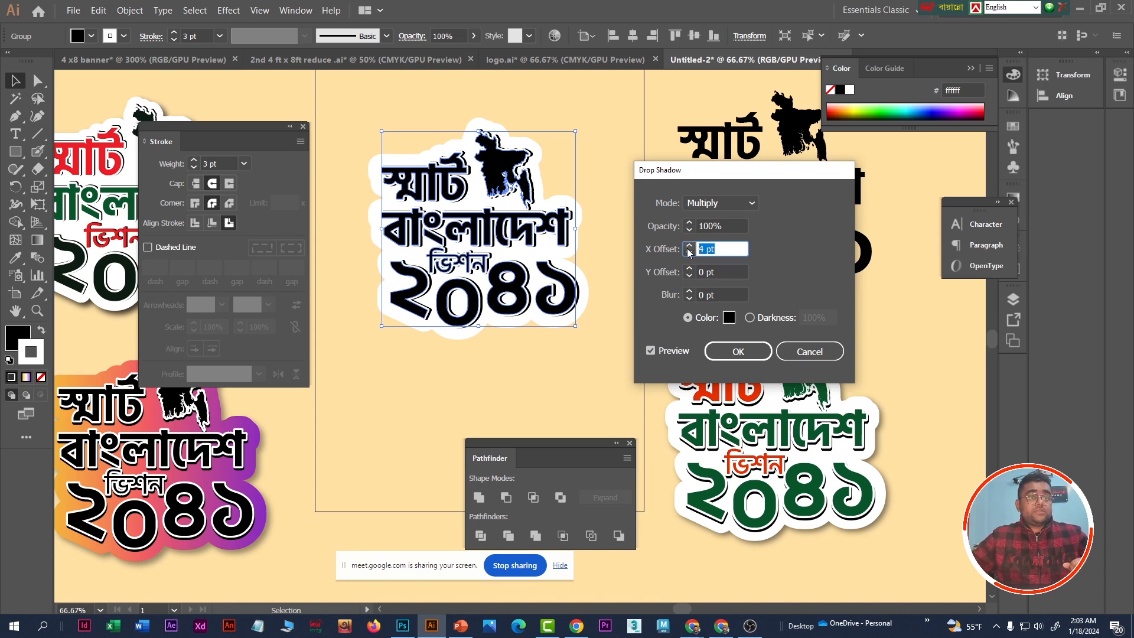
type("0")
key("Tab")
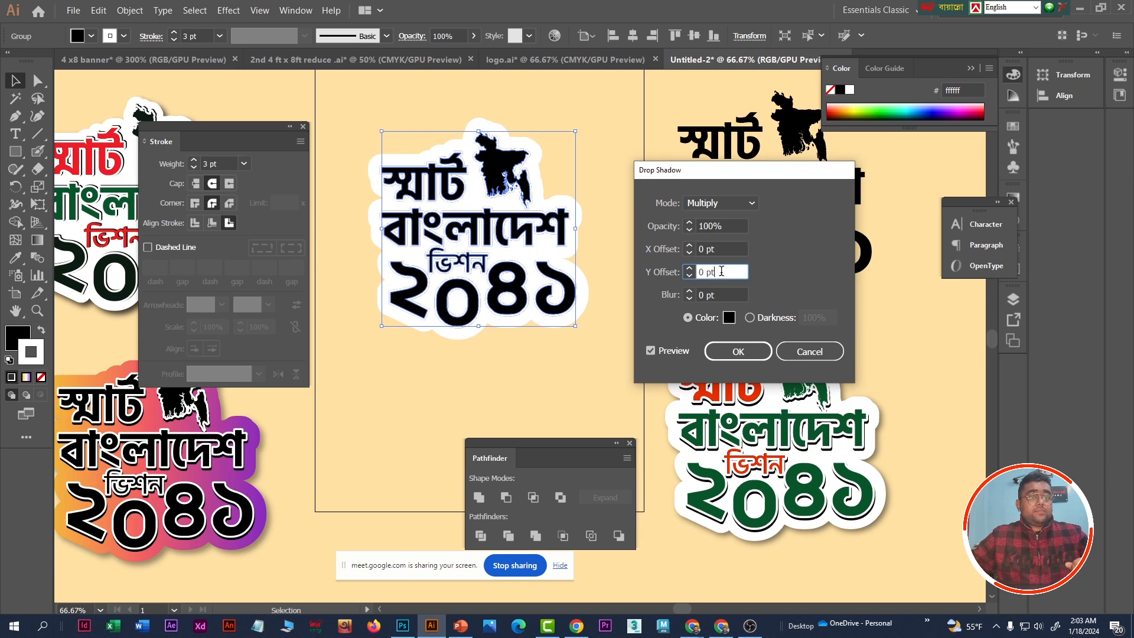
scroll(714, 268, "up", 3)
scroll(713, 269, "down", 1)
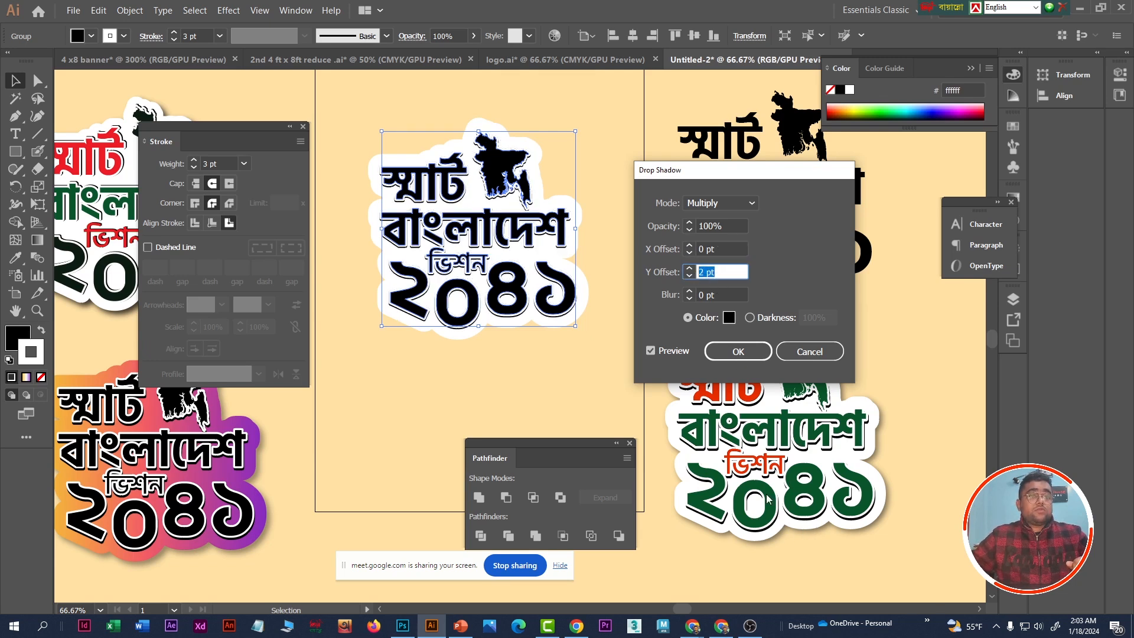
scroll(718, 272, "up", 2)
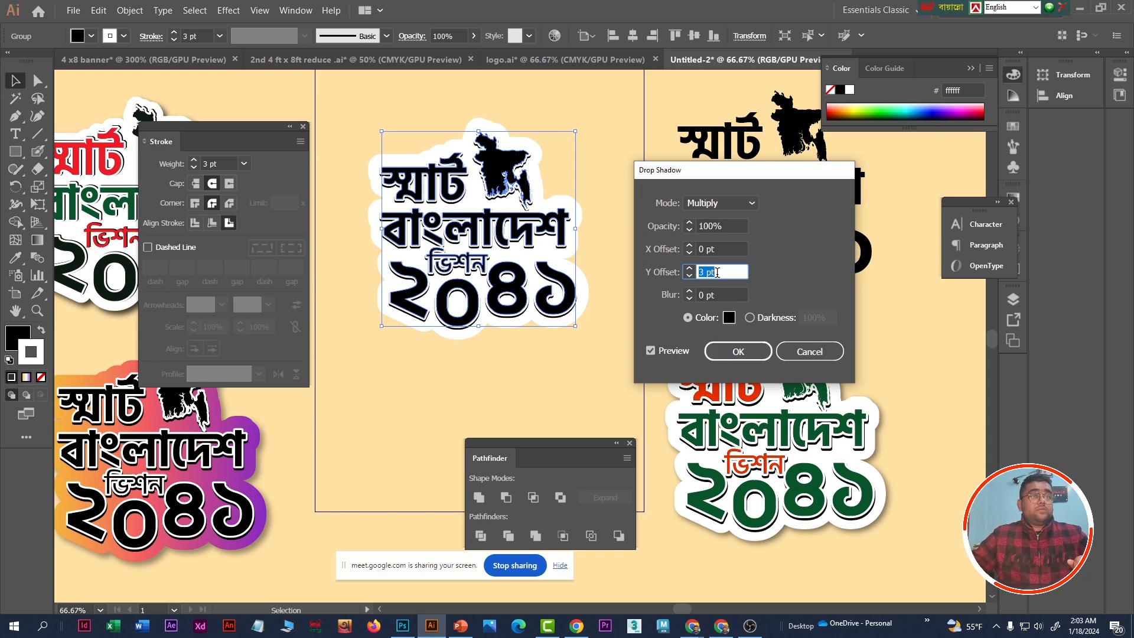
left_click(739, 352)
left_click(601, 193)
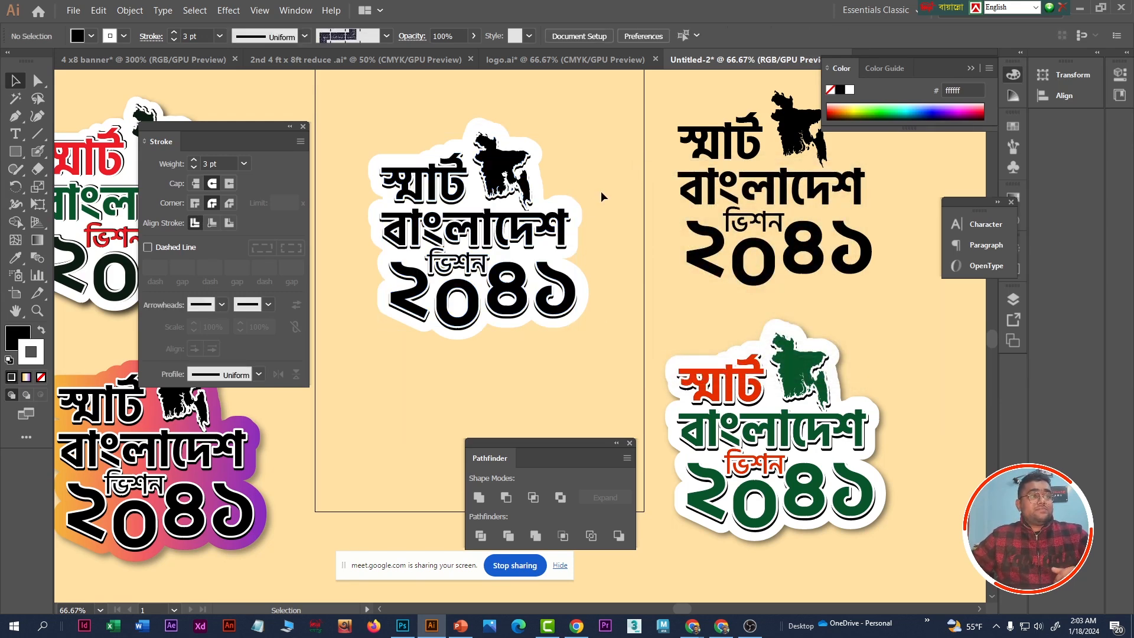
- Start a Drop Shadow effect on the thick white backing with 75% opacity and a 7 pt X offset, and preview it
left_click(583, 218)
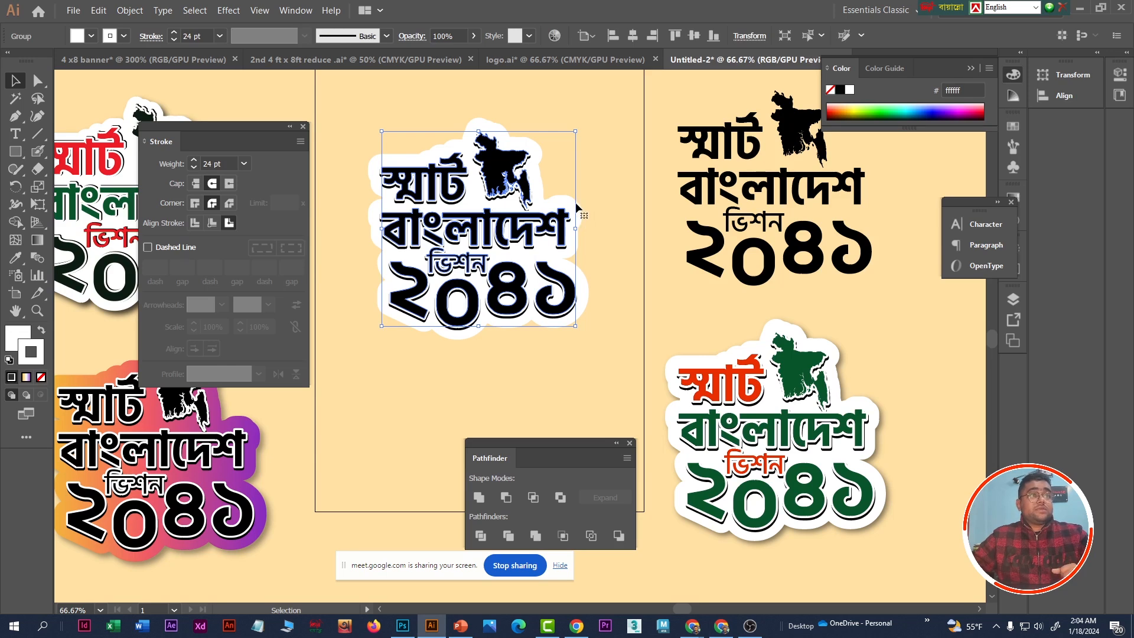
left_click(231, 12)
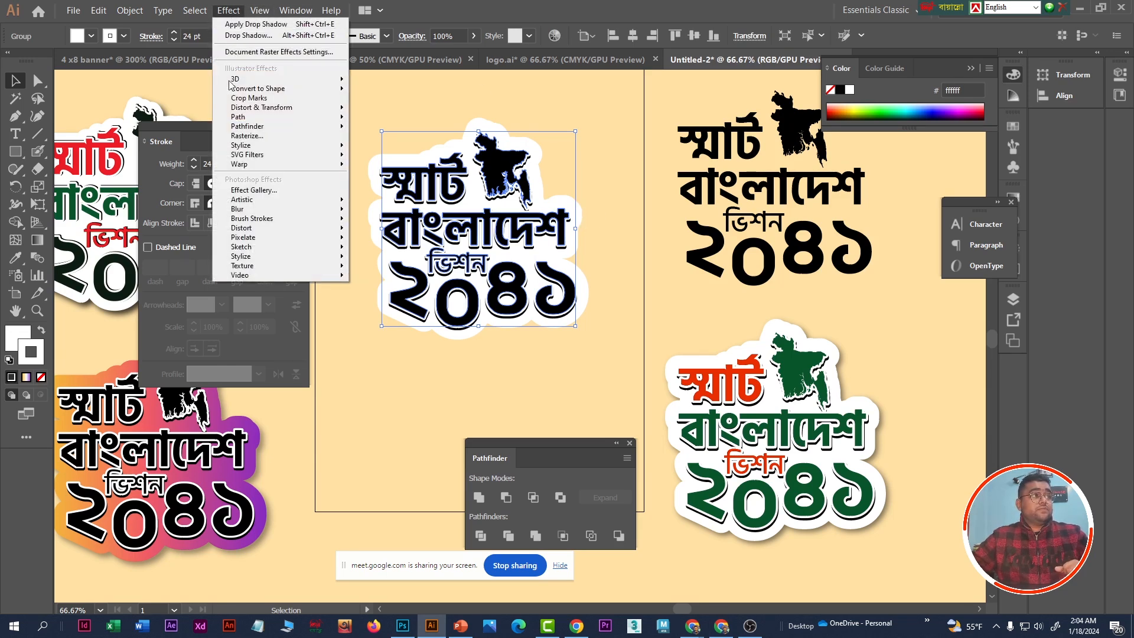
mouse_move(278, 146)
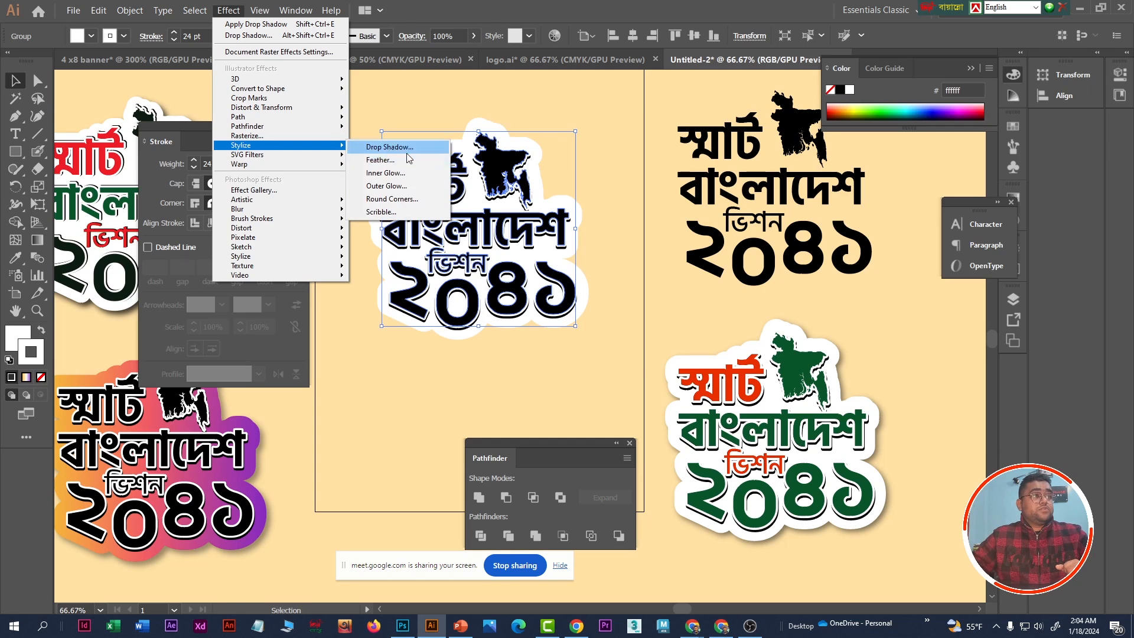
left_click(387, 147)
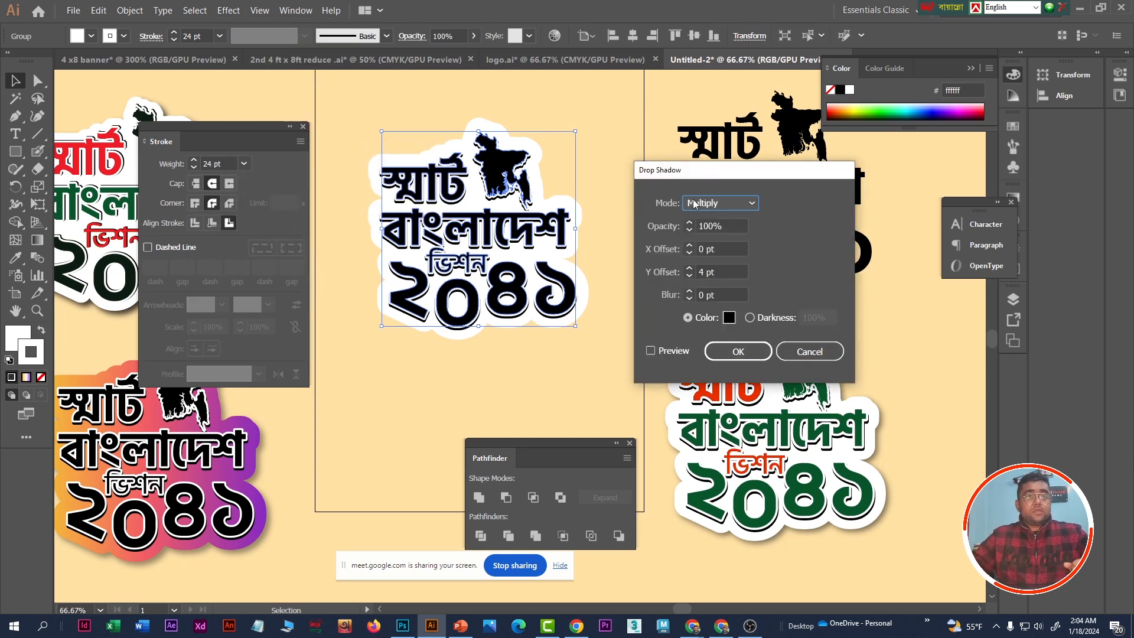
key("Tab")
type("75")
key("Tab")
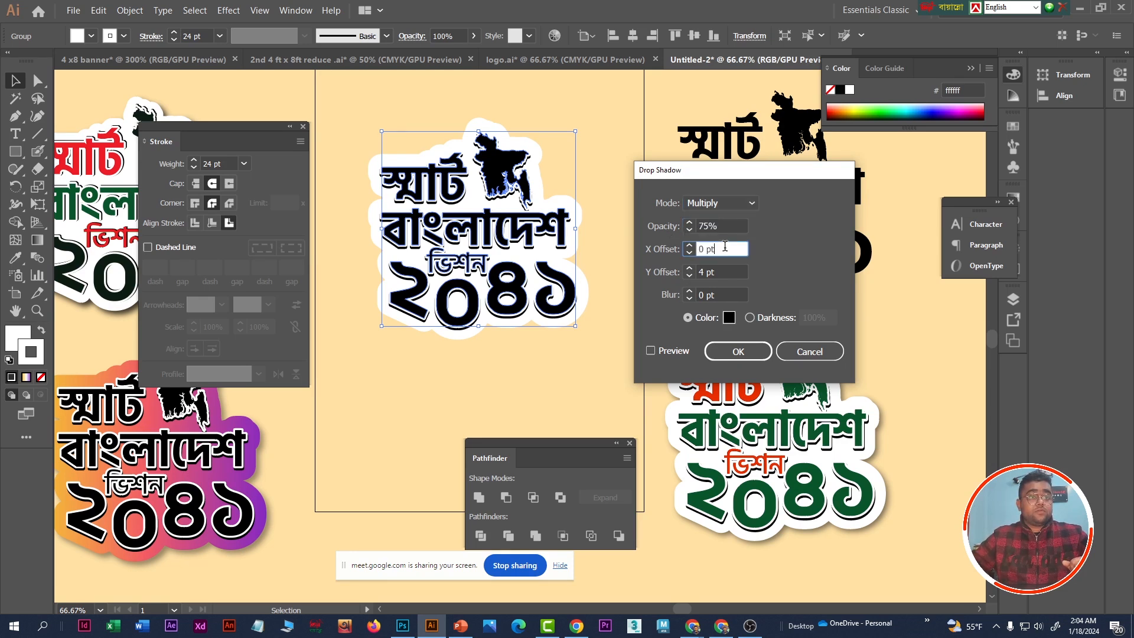
type("7")
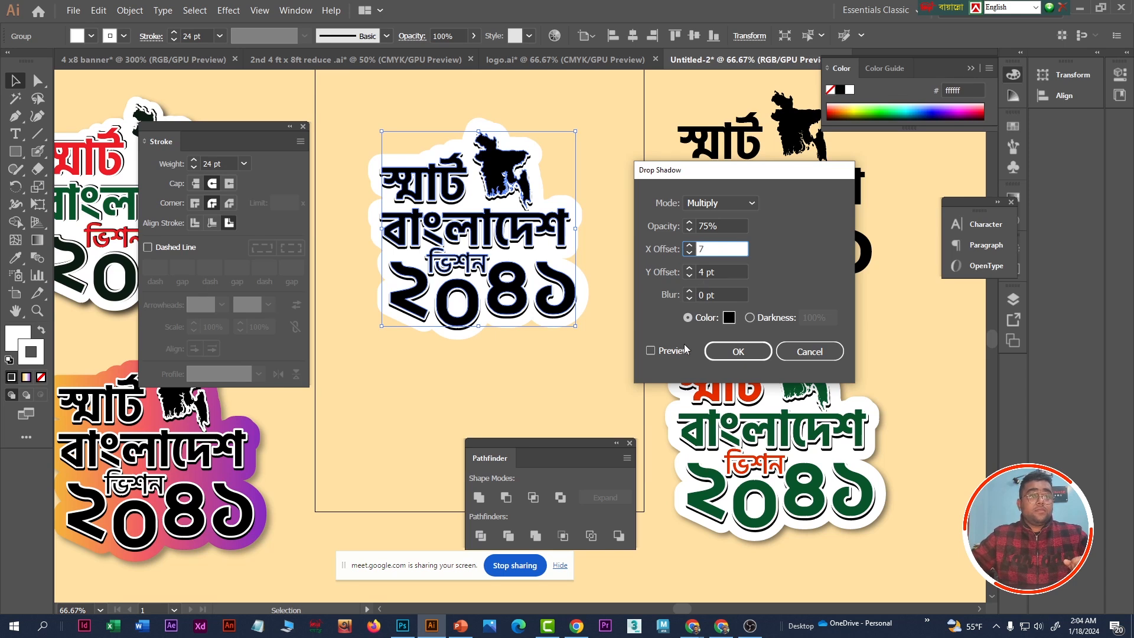
left_click(651, 350)
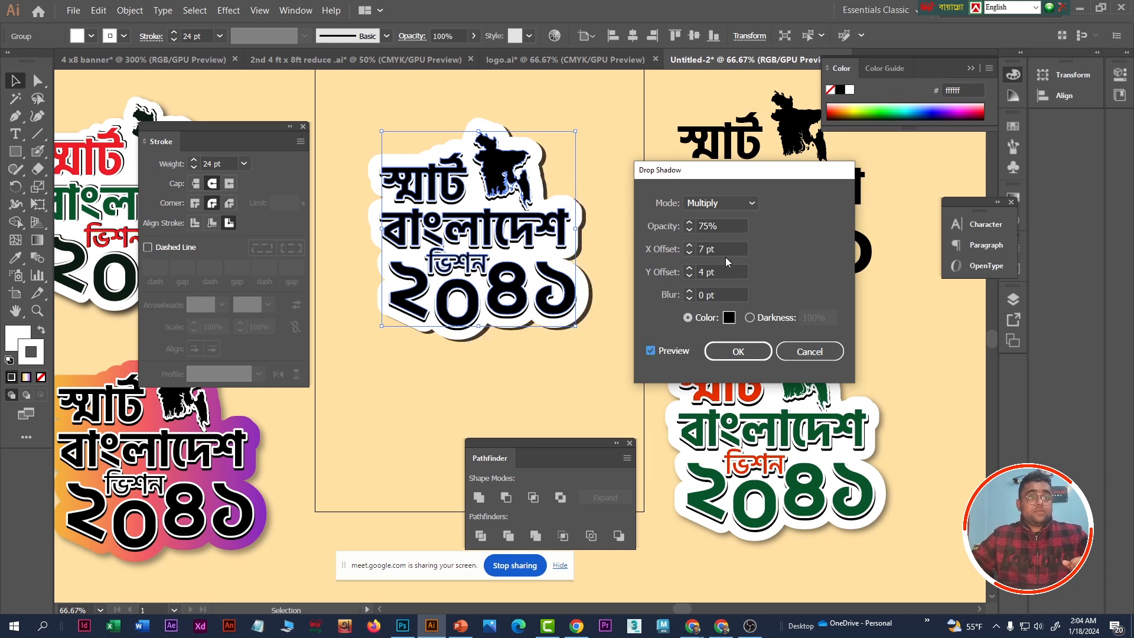
- Set the backing shadow's Y offset to 7 pt and its blur to 5 pt, and preview the change
left_click(687, 270)
type("7")
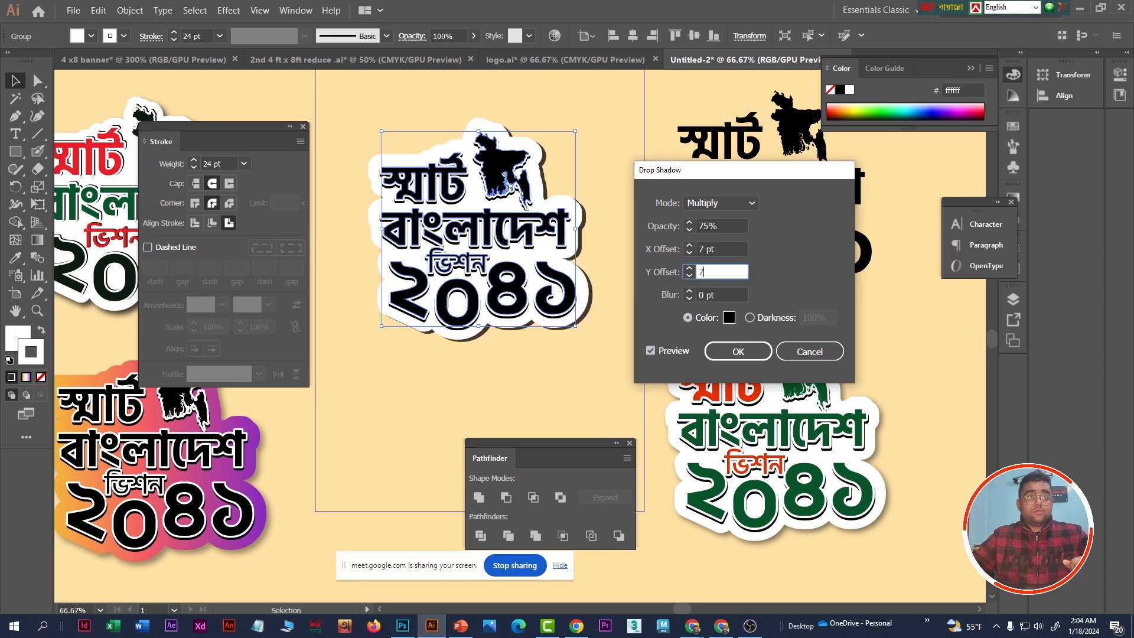
left_click(670, 350)
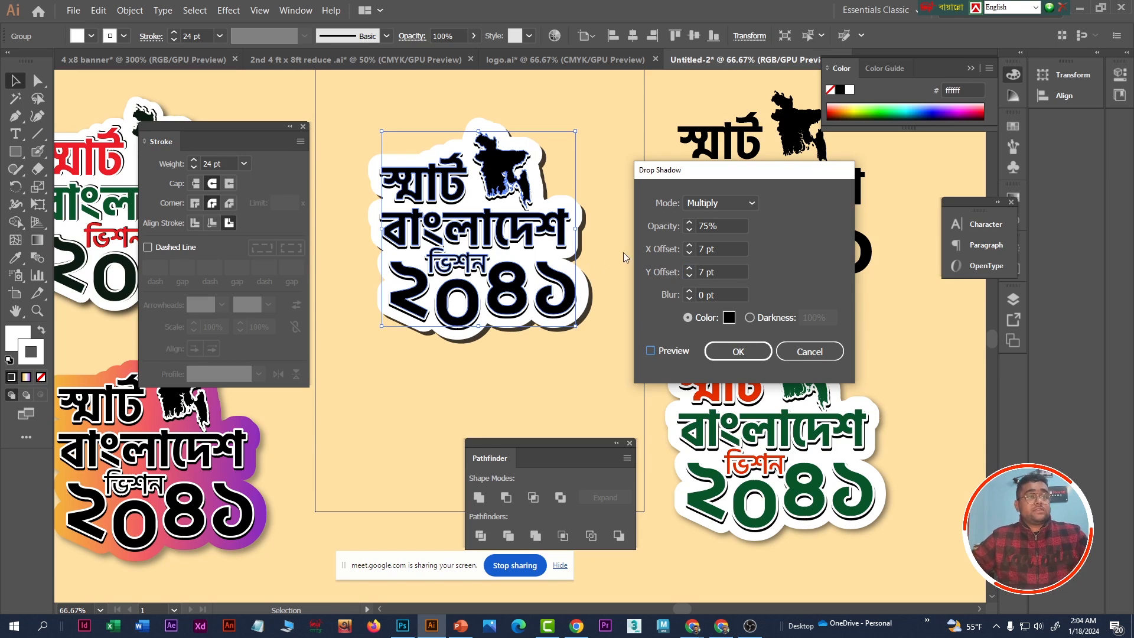
left_click(723, 295)
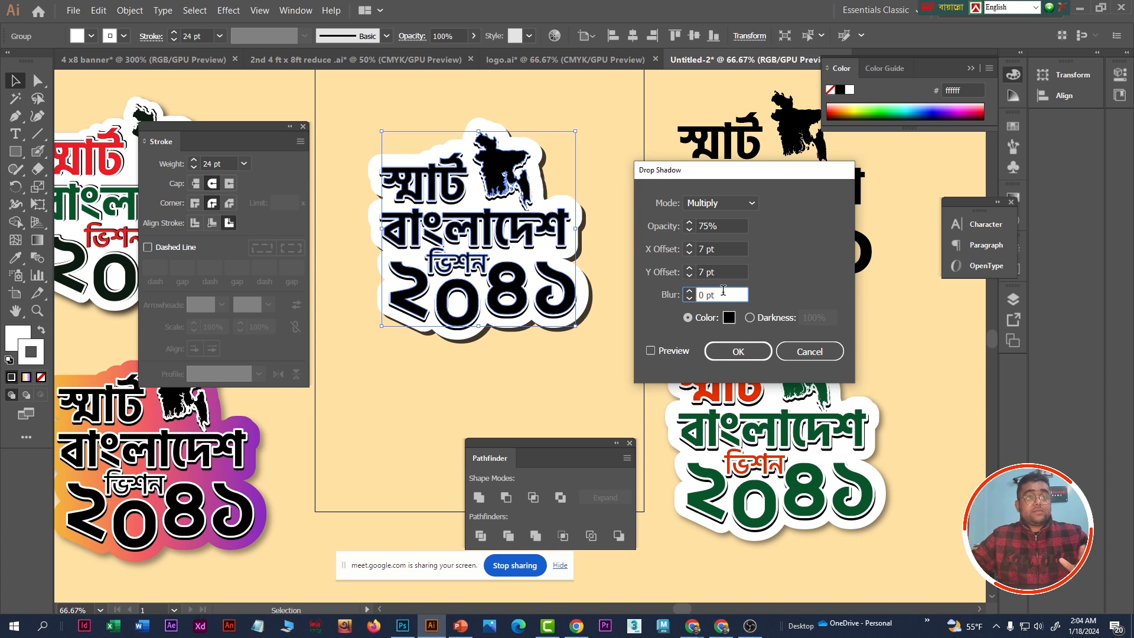
triple_click(723, 295)
type("5")
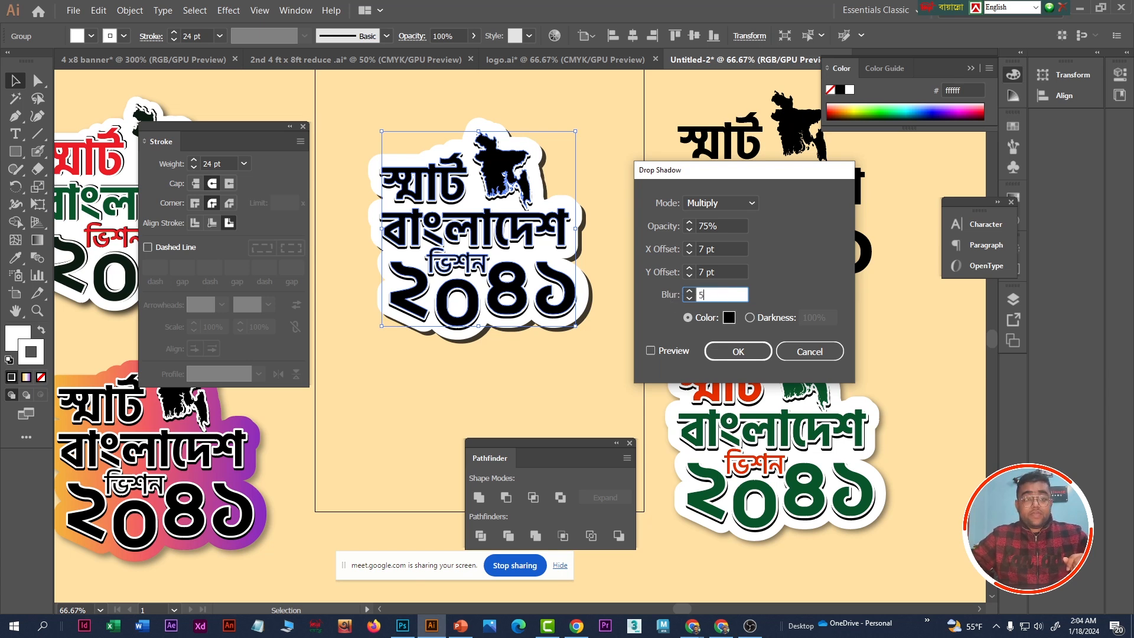
left_click(672, 351)
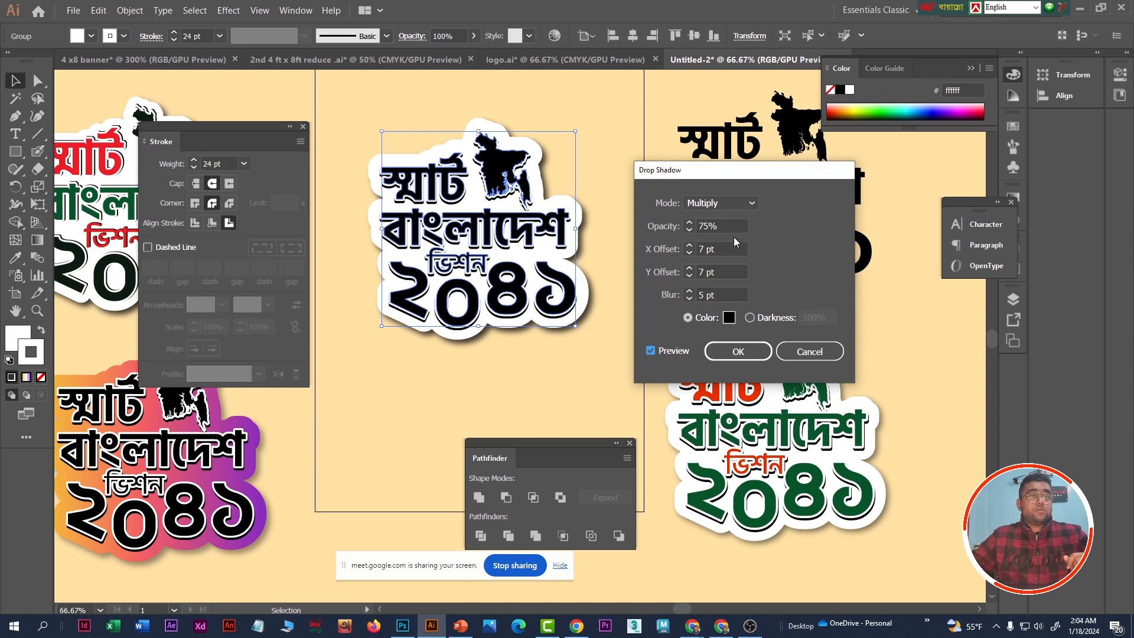
- Set the backing shadow's opacity to 50%, apply the effect and deselect the backing
left_click(658, 231)
type("5")
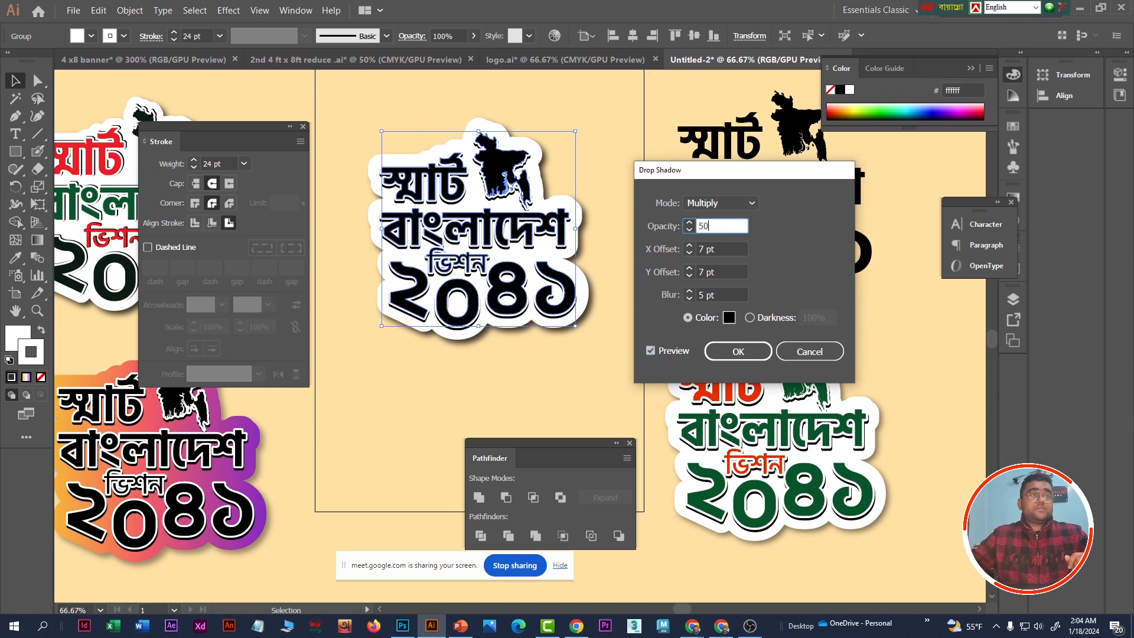
type("0")
left_click(671, 353)
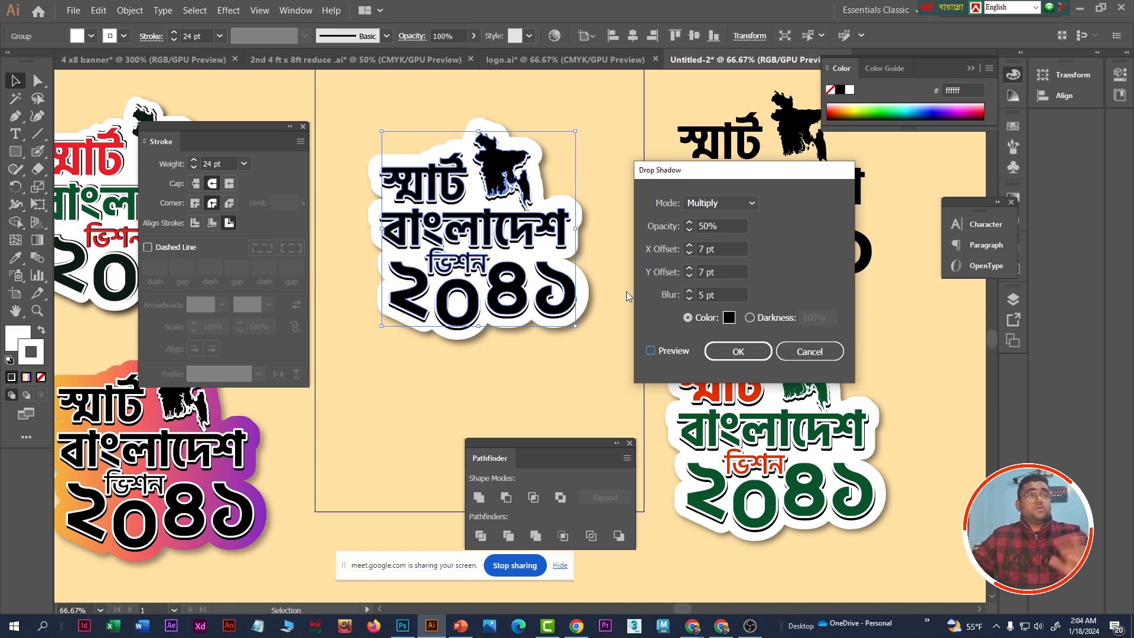
left_click(739, 352)
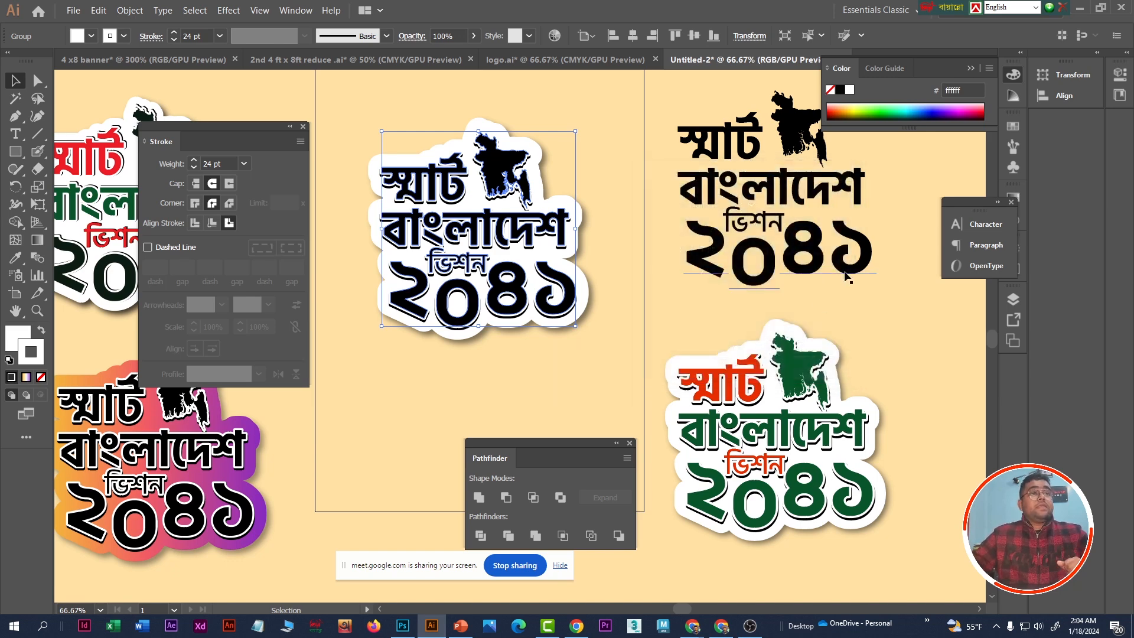
left_click(830, 320)
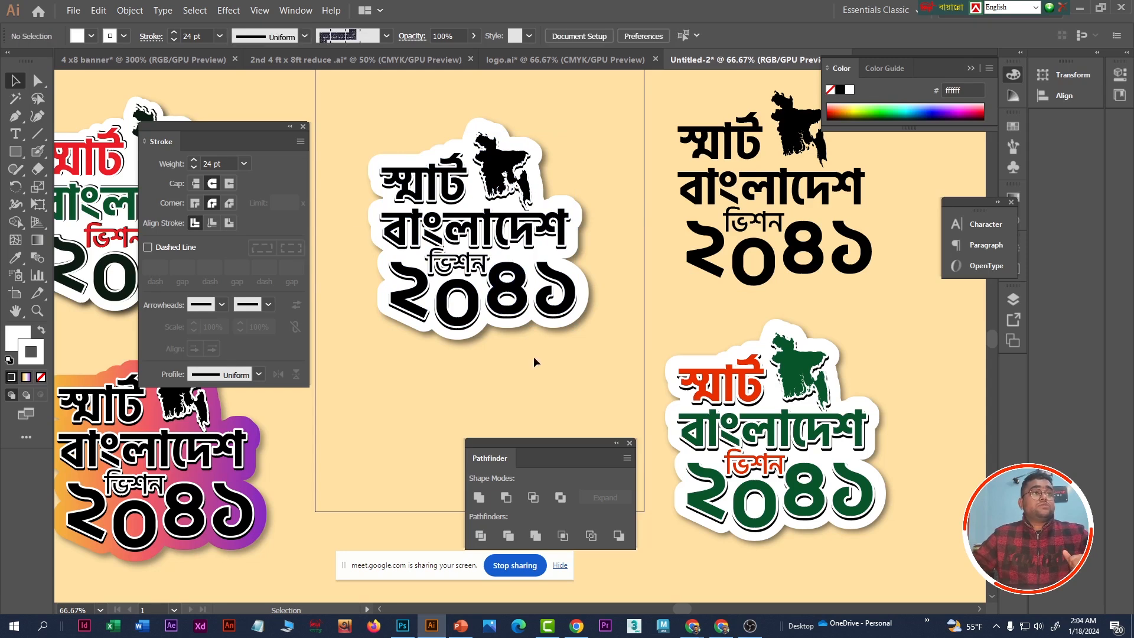
- Group the plain black lettering and map beside the artboard, and shift the group slightly down toward the sticker
left_click(496, 236)
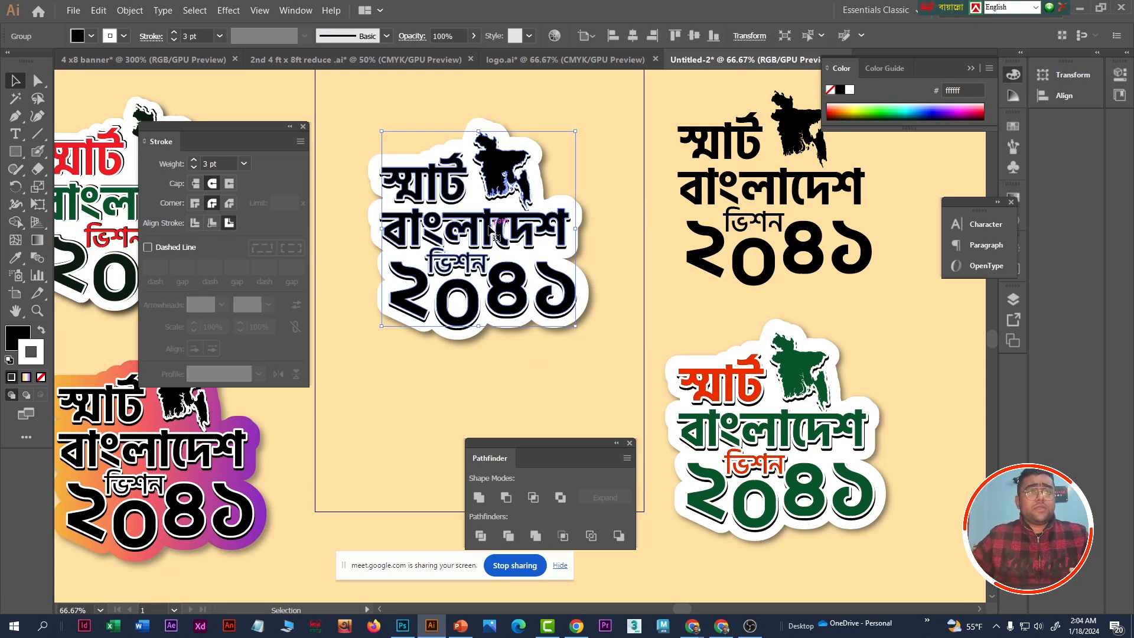
left_click(756, 195)
scroll(776, 269, "up", 1)
left_click(715, 105)
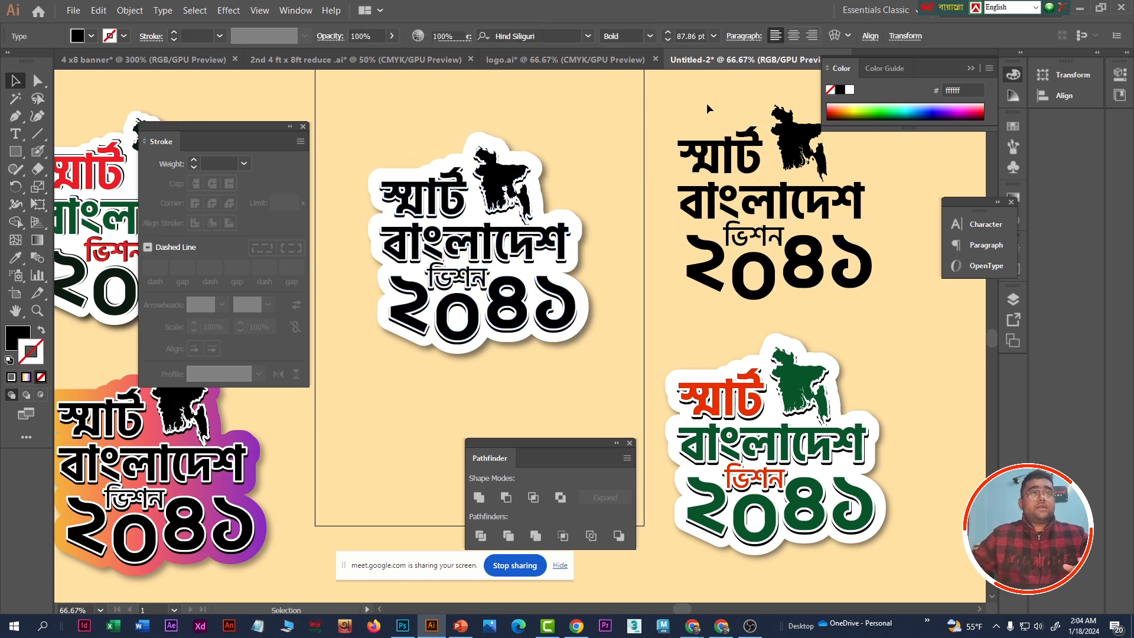
left_click_drag(807, 271, 878, 315)
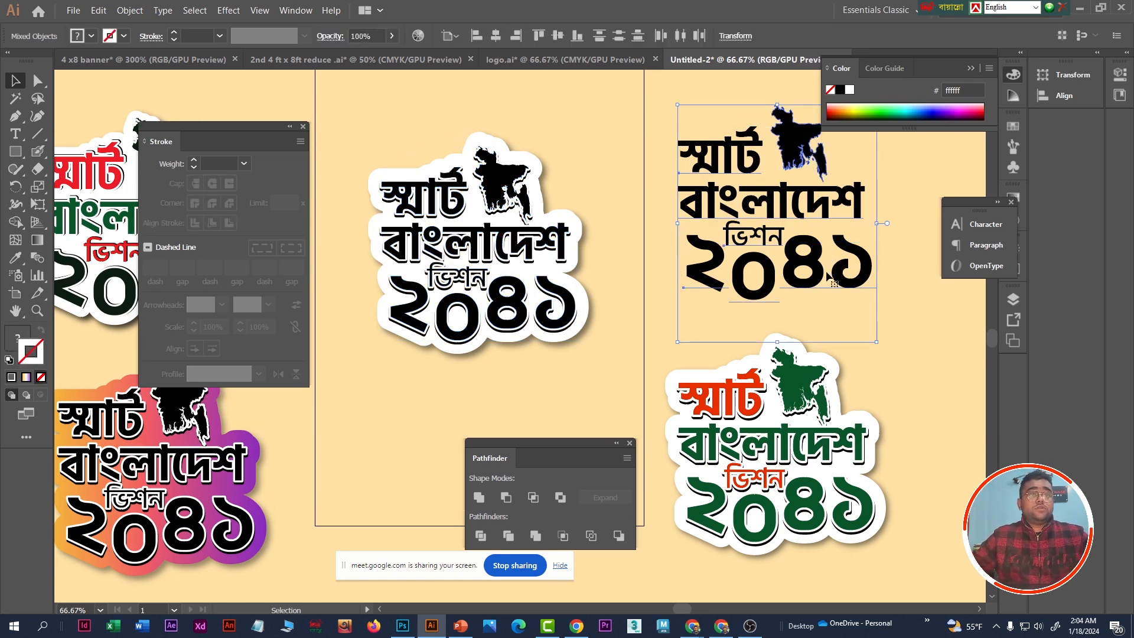
key("a")
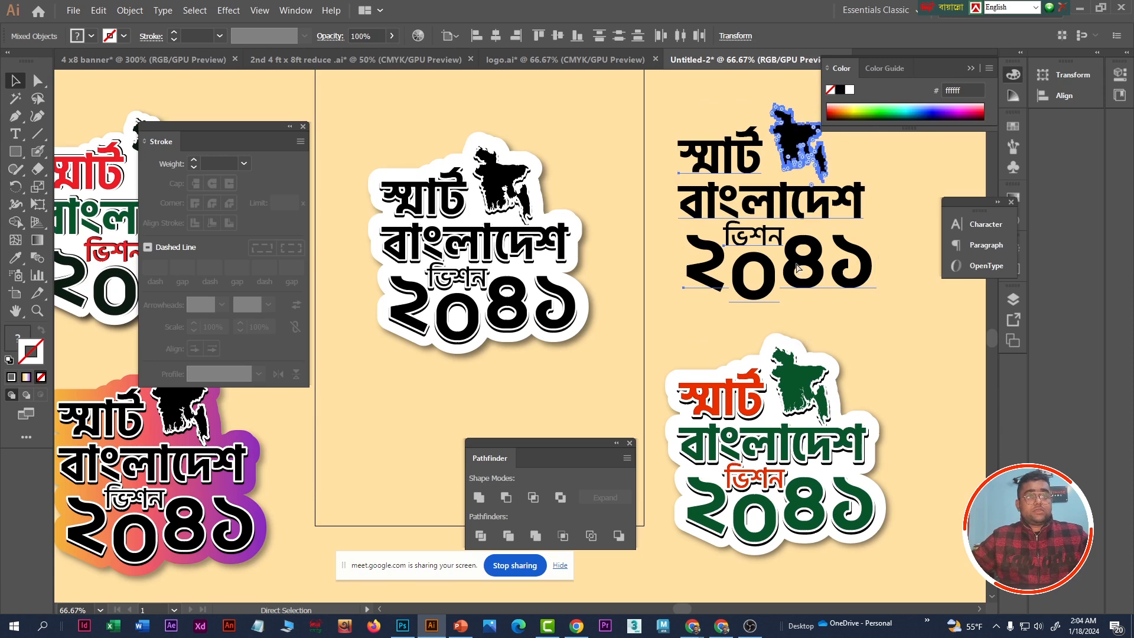
key("v")
left_click(798, 268)
left_click_drag(814, 208, 793, 228)
- Remove the stroke from the grouped lettering and map and fill them with bright green 17d400
left_click(840, 110)
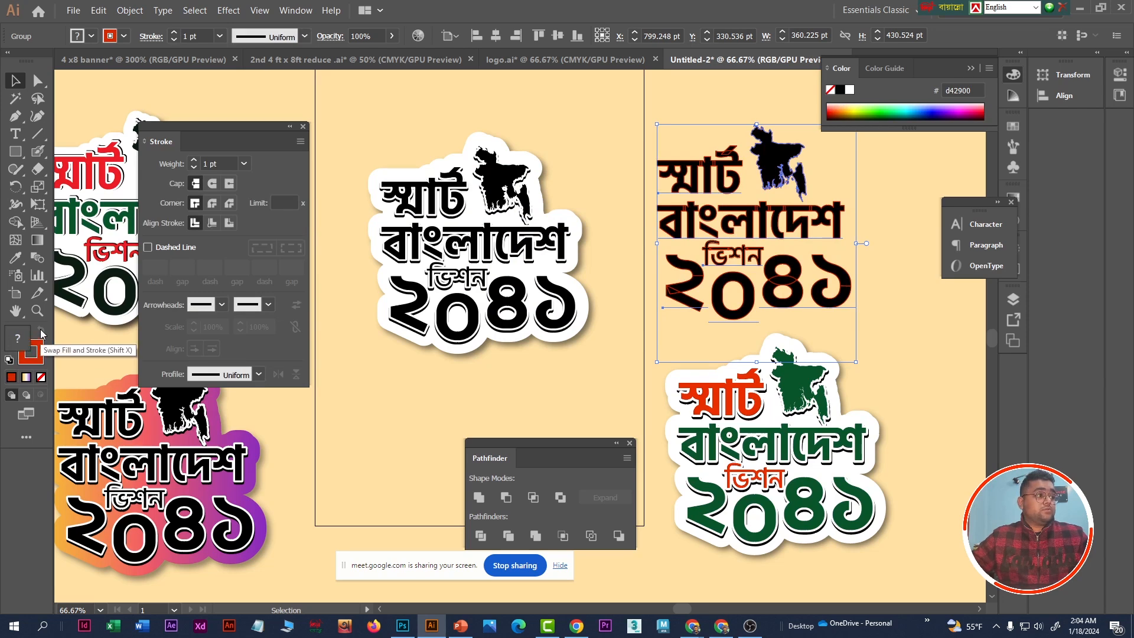
left_click(41, 376)
left_click(17, 337)
left_click(879, 106)
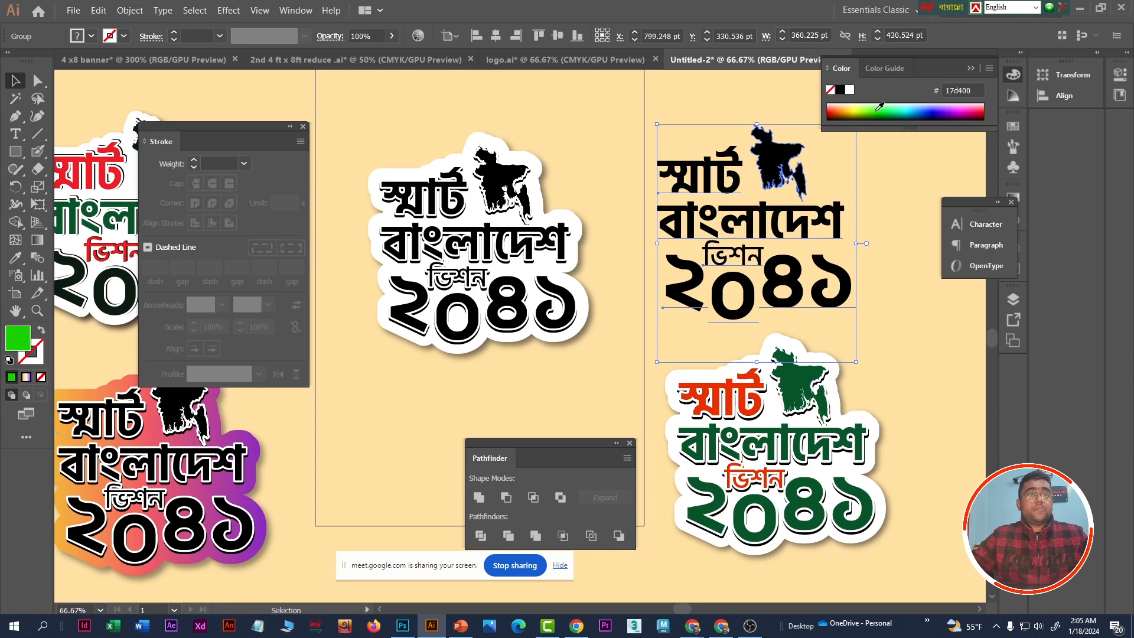
left_click(902, 229)
- Try moving the green lettering group onto the black sticker artwork, and undo the move
left_click_drag(767, 229, 529, 248)
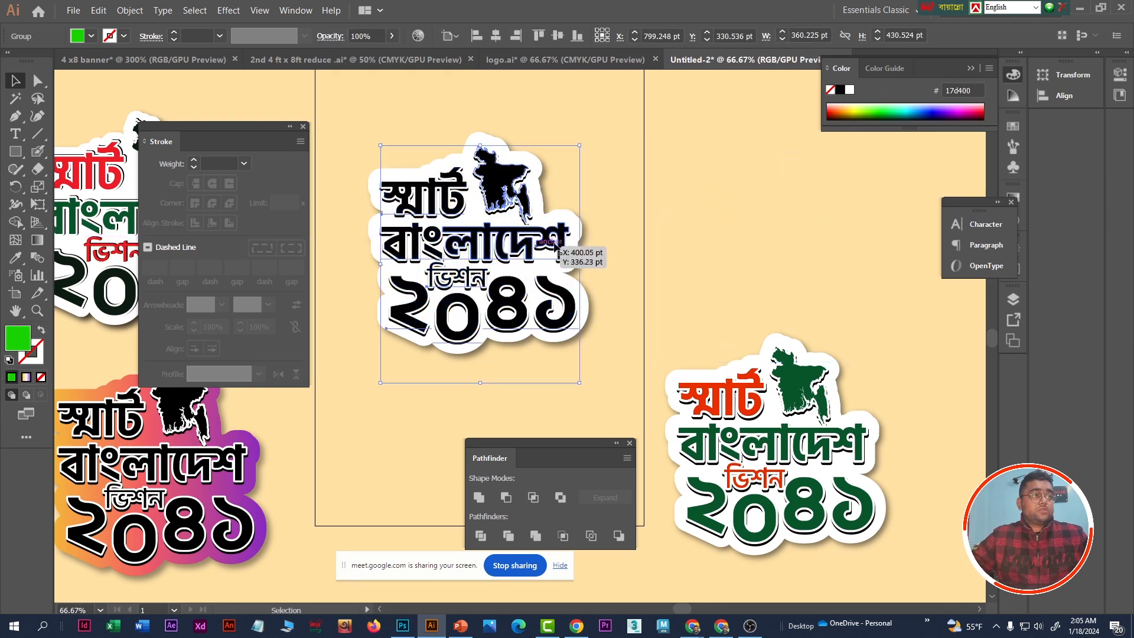
left_click(722, 194)
key("ctrl+z")
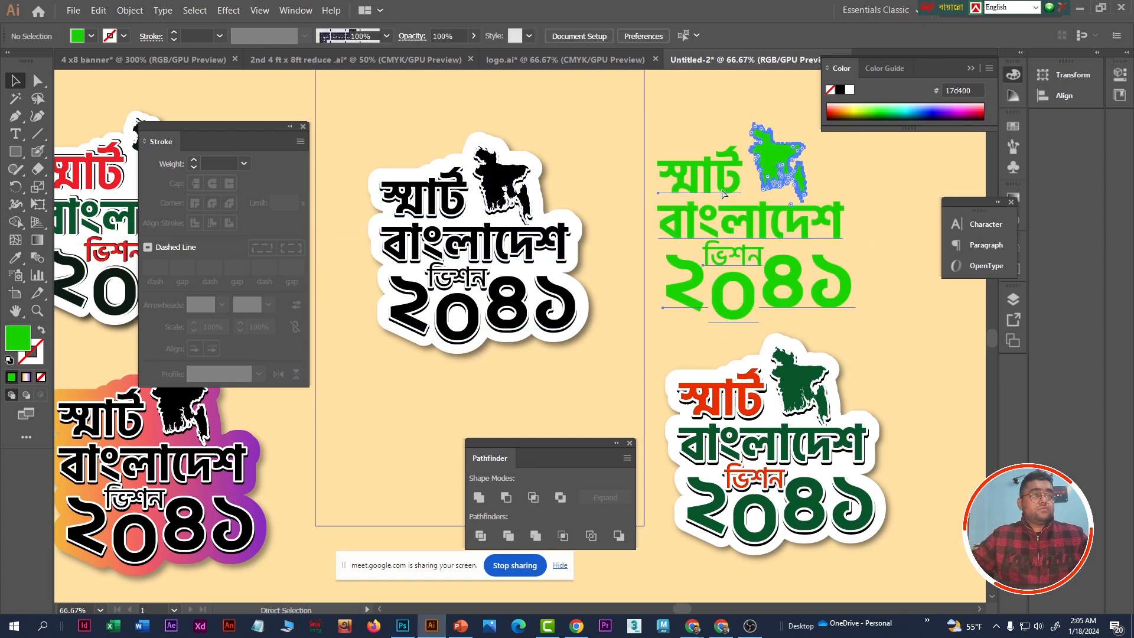
- Place the green lettering and map in front of the sticker's black artwork, align them closely over it and deselect
left_click_drag(737, 227, 480, 245)
left_click(742, 204)
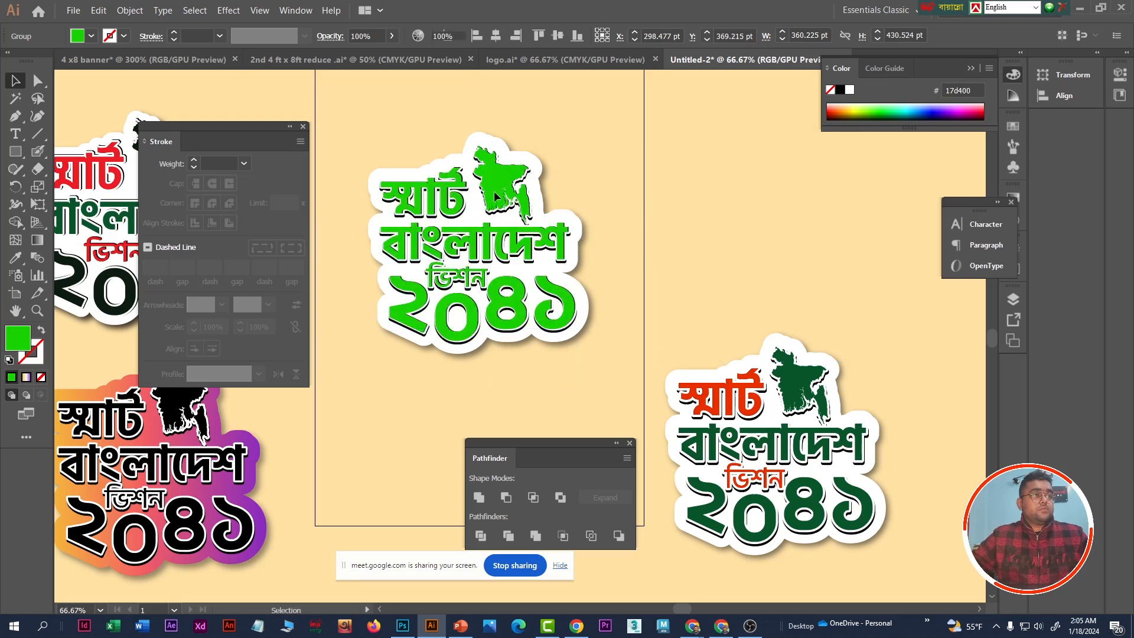
left_click(502, 185)
scroll(457, 182, "up", 3)
scroll(458, 187, "up", 6)
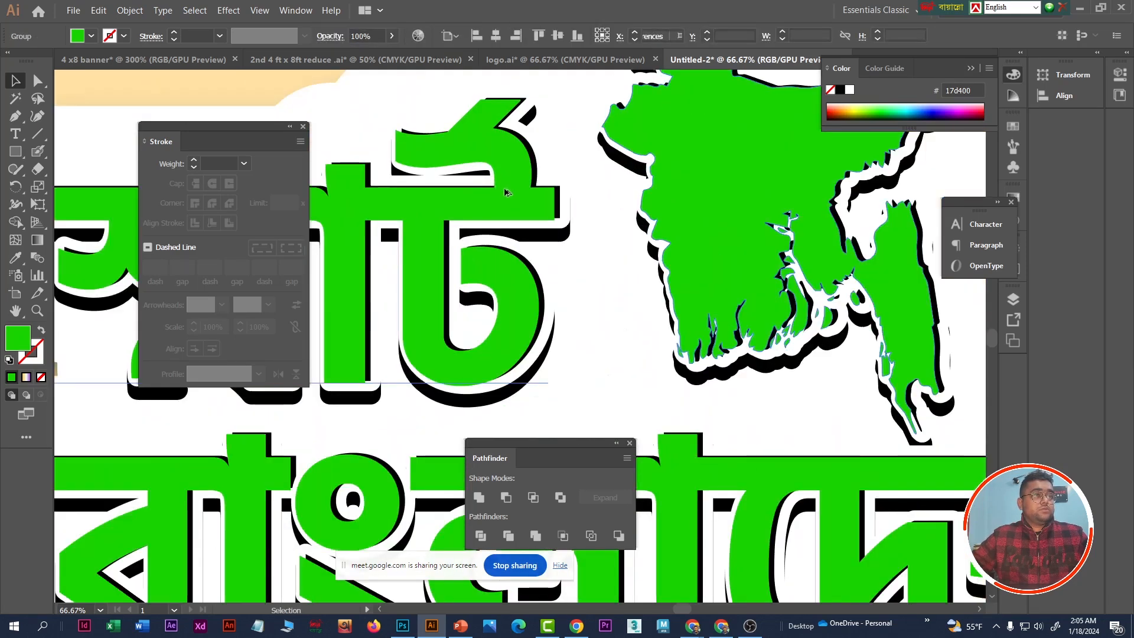
left_click_drag(566, 214, 574, 208)
scroll(629, 252, "down", 3)
scroll(629, 252, "down", 7)
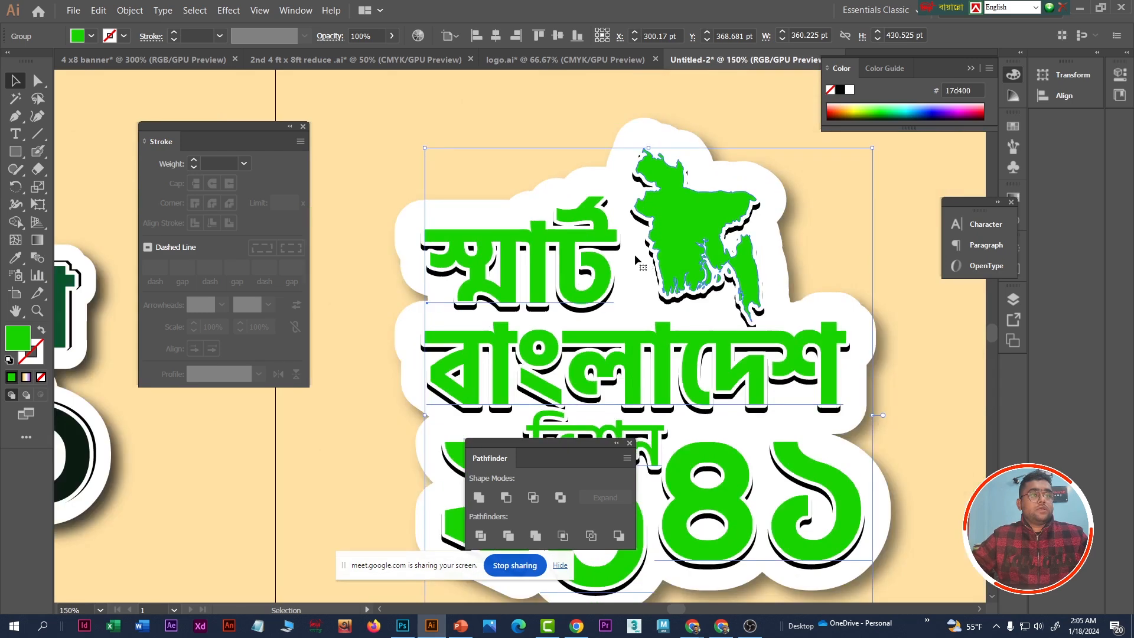
left_click(913, 254)
- Ungroup the green lettering and map on the sticker and deselect them
scroll(680, 321, "down", 2)
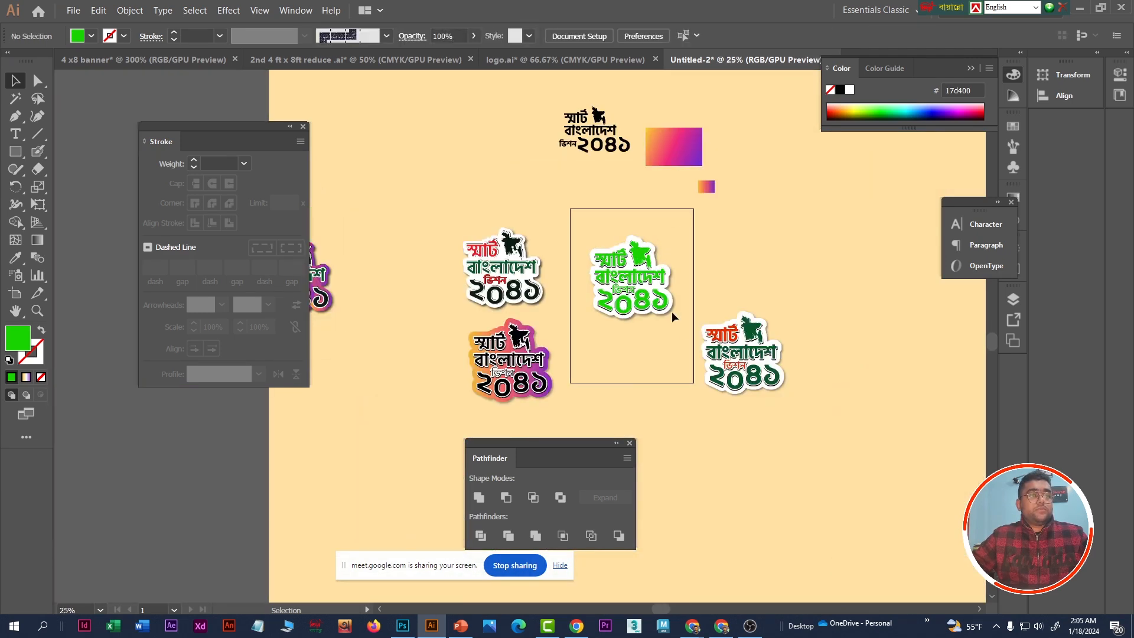
scroll(680, 320, "up", 5)
left_click(632, 271)
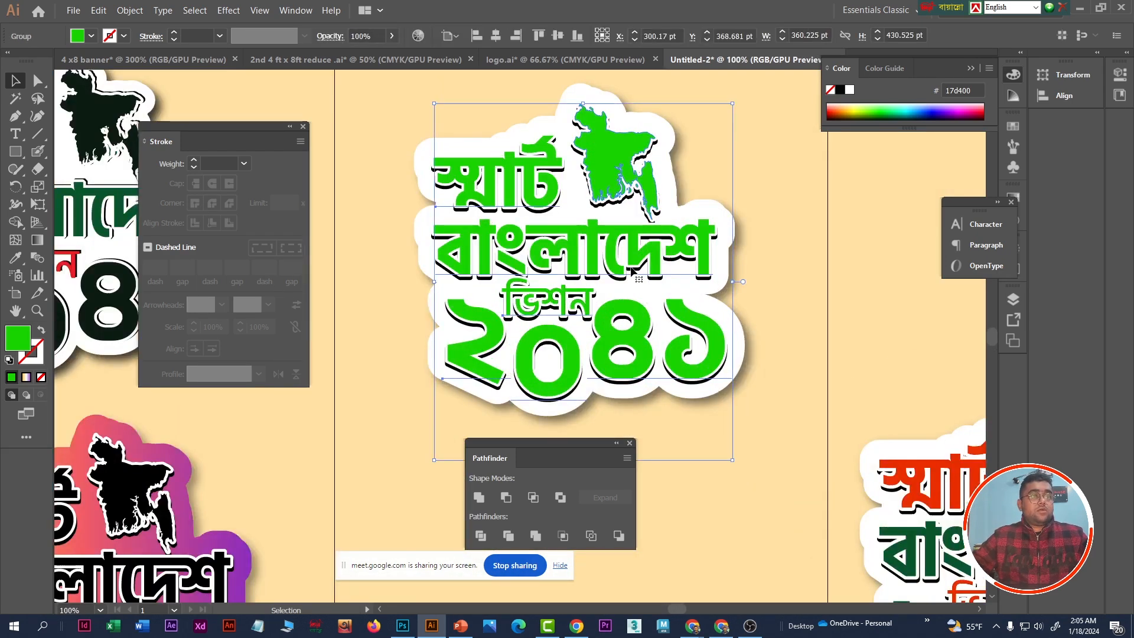
right_click(603, 253)
left_click(642, 351)
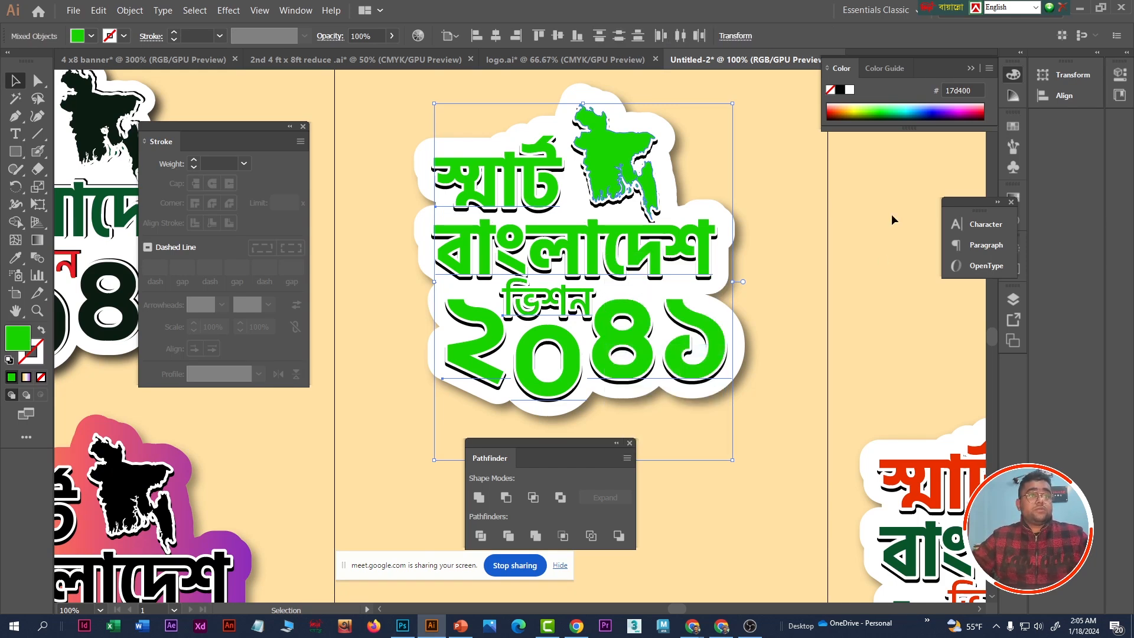
left_click(798, 230)
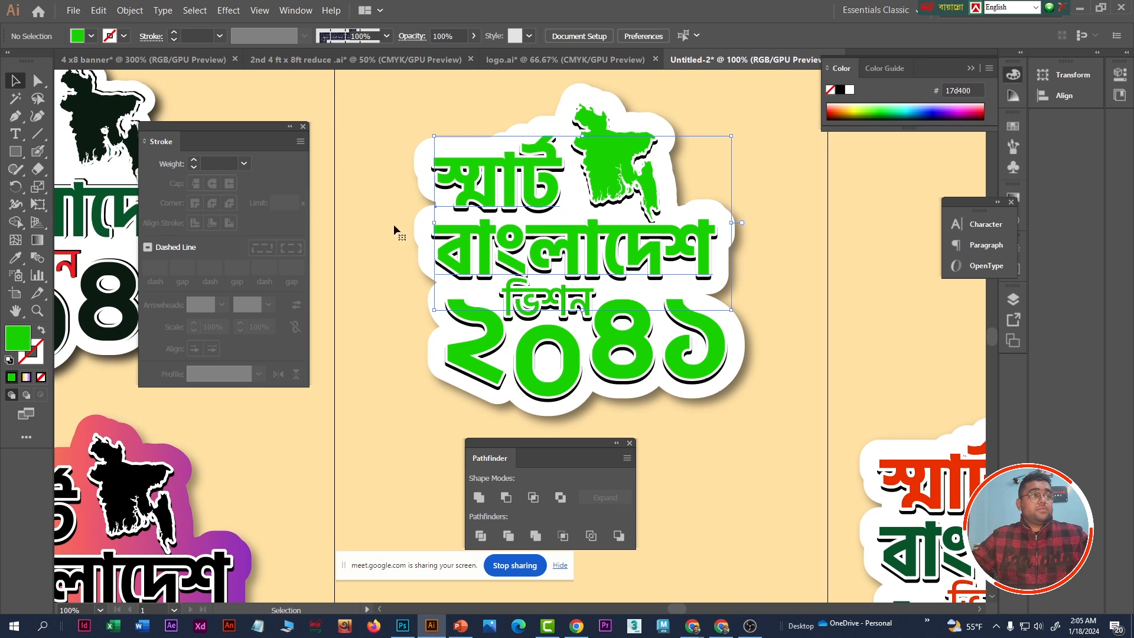
- Recolour the sticker's বাংলাদেশ lettering with the dark green 09552b sampled from the same word on the finished example
left_click(15, 133)
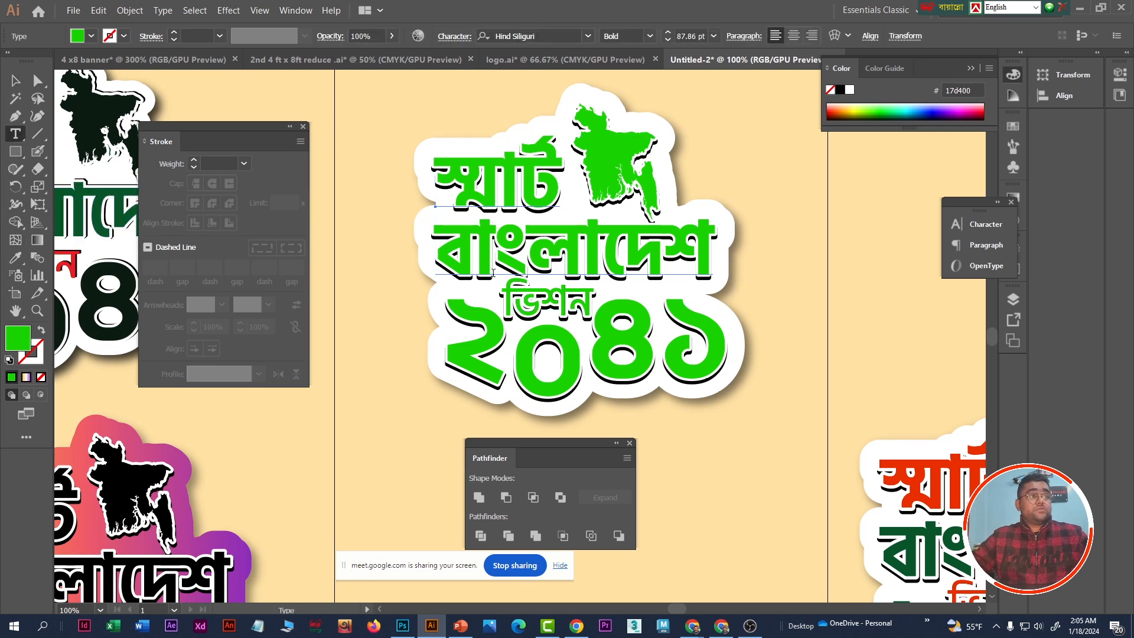
left_click_drag(442, 247, 731, 251)
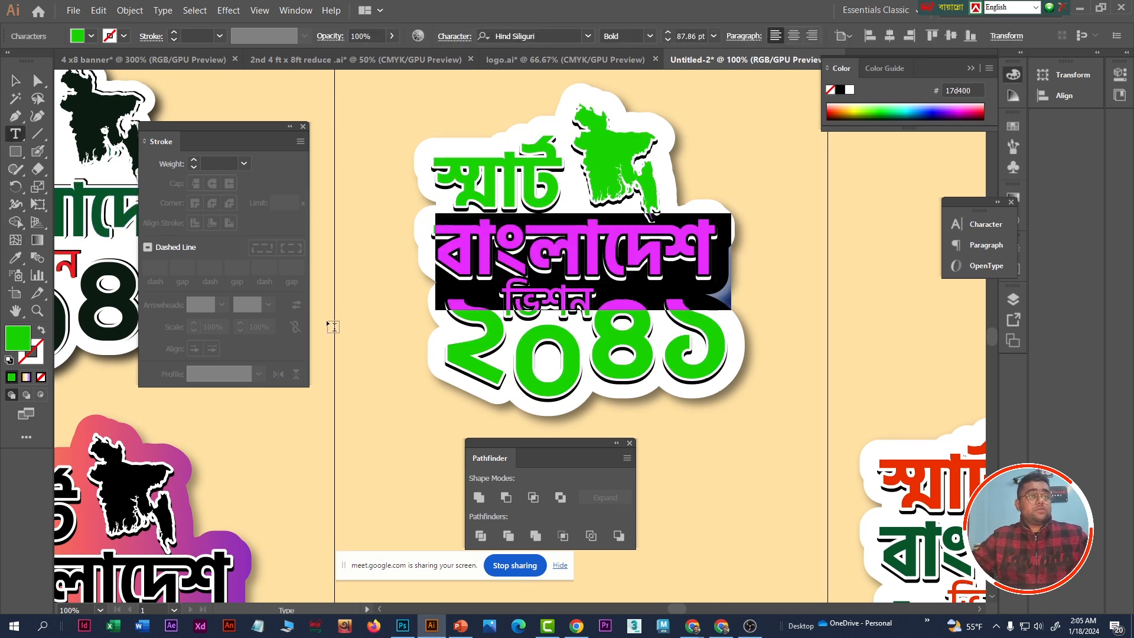
left_click(15, 257)
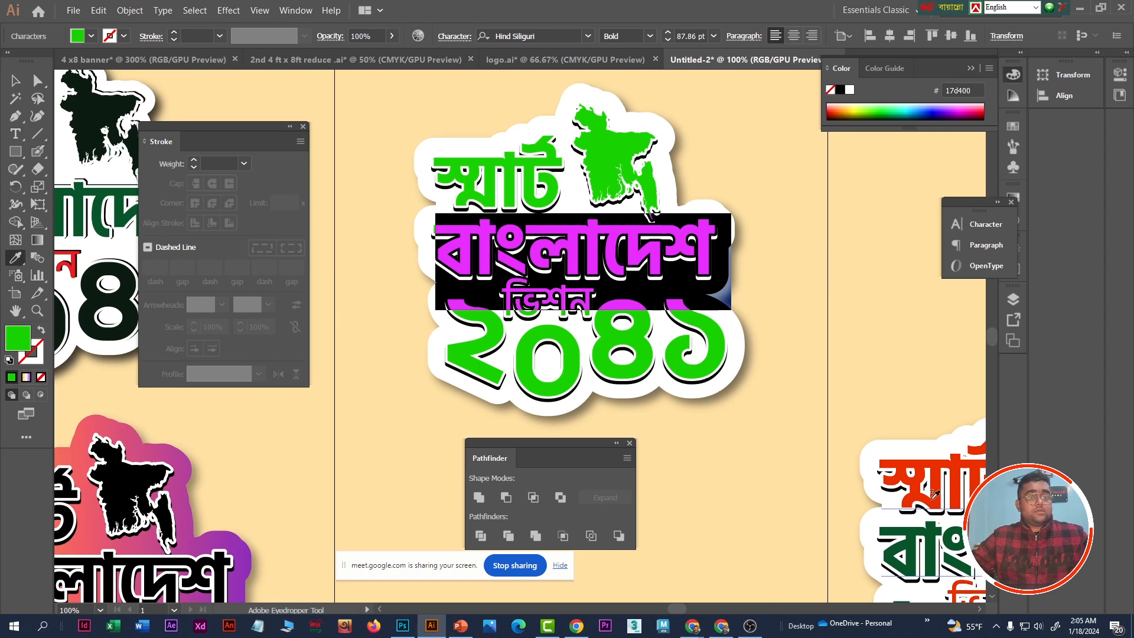
scroll(695, 453, "down", 3)
scroll(711, 473, "up", 1)
scroll(749, 453, "down", 1)
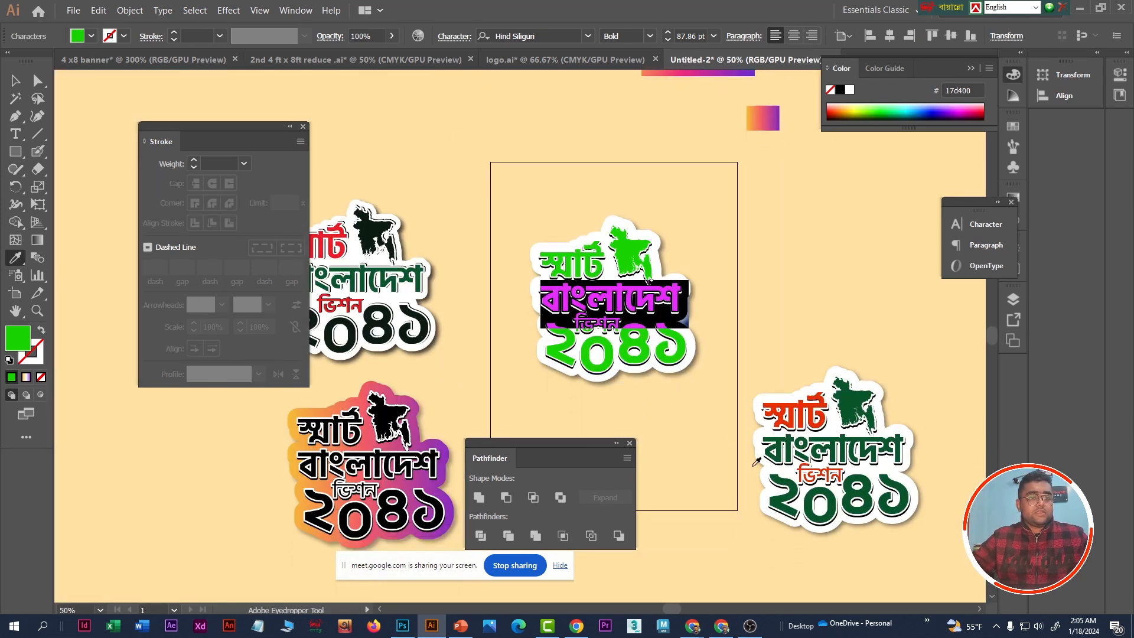
scroll(779, 479, "up", 1)
left_click(851, 436)
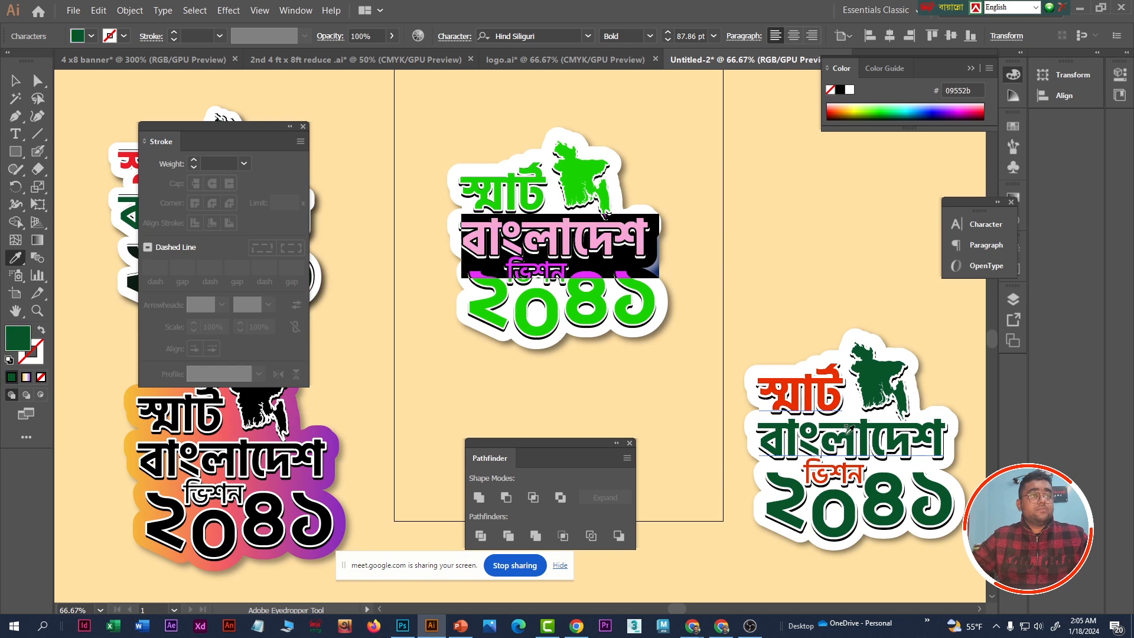
- Recolour the sticker's স্মার্ট lettering with the orange-red e92e00 sampled from the same word on the finished example
left_click(37, 81)
left_click(16, 135)
left_click_drag(463, 187, 558, 194)
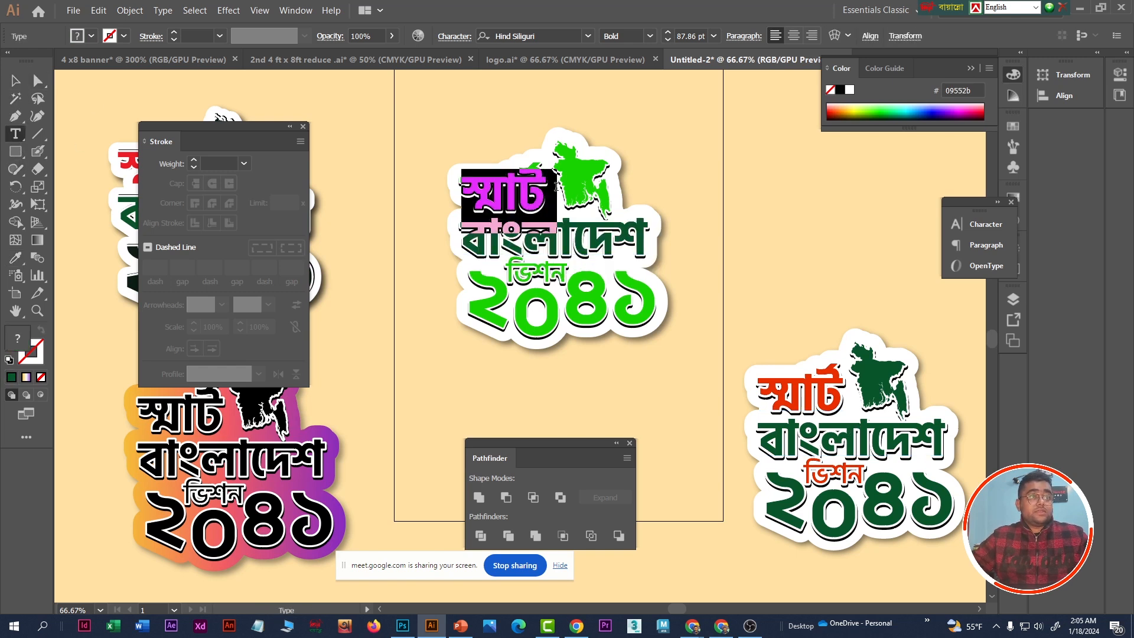
left_click(16, 258)
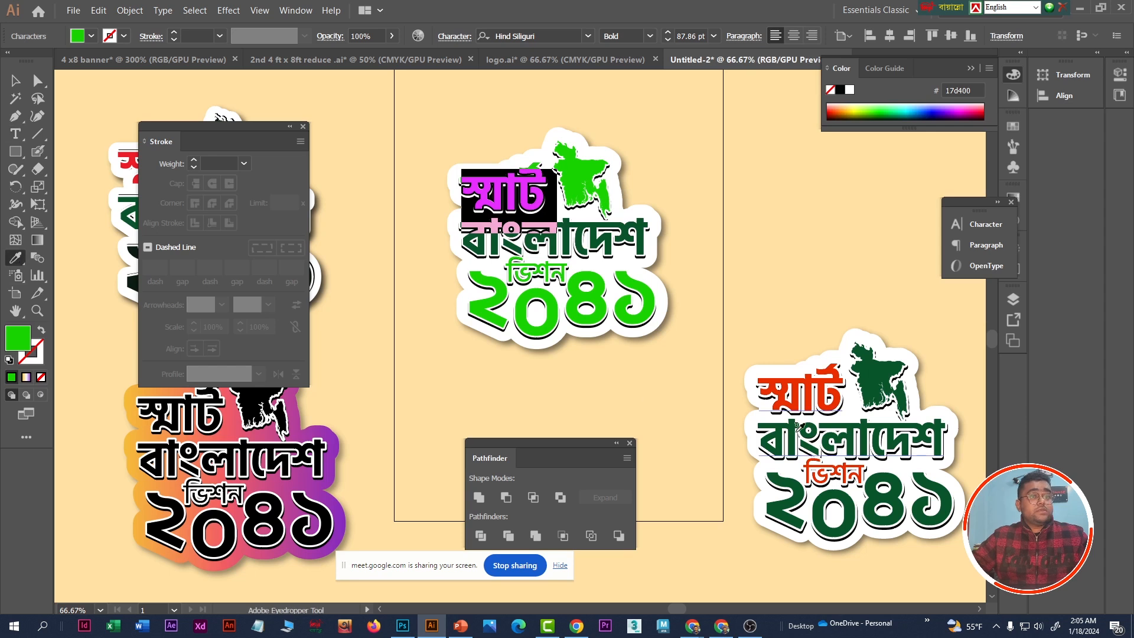
left_click(814, 384)
- Recolour the ভিশন and ২০৪১ lettering with the orange-red e92e00 sampled from the sticker's স্মার্ট word
left_click(16, 135)
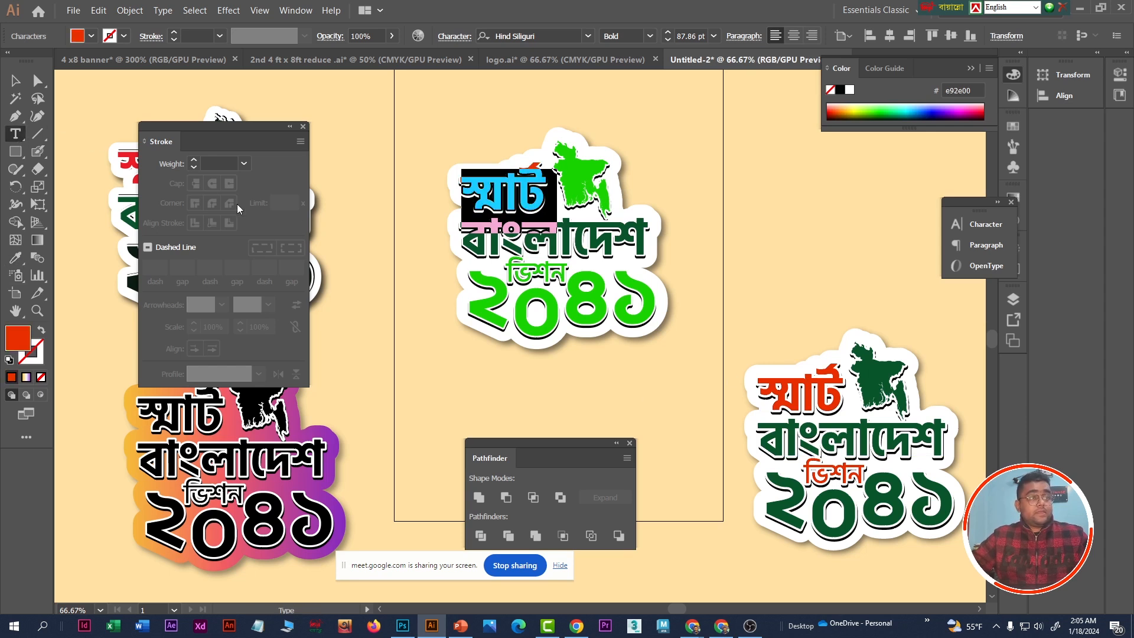
left_click_drag(509, 272, 568, 273)
left_click(16, 263)
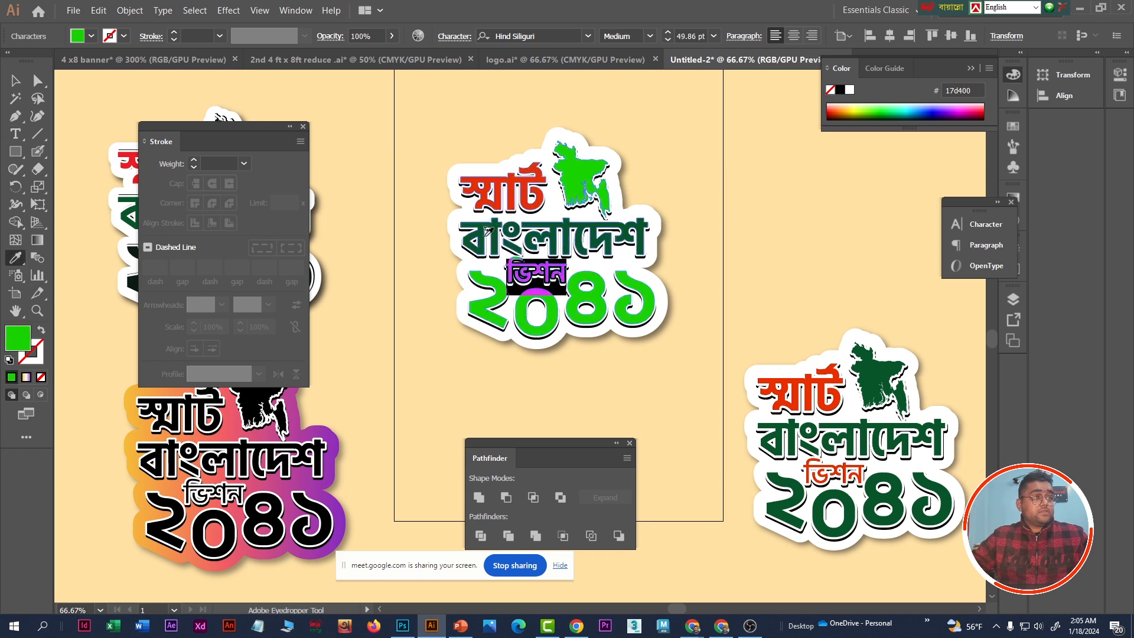
left_click(528, 200)
left_click(16, 133)
left_click_drag(475, 305, 656, 301)
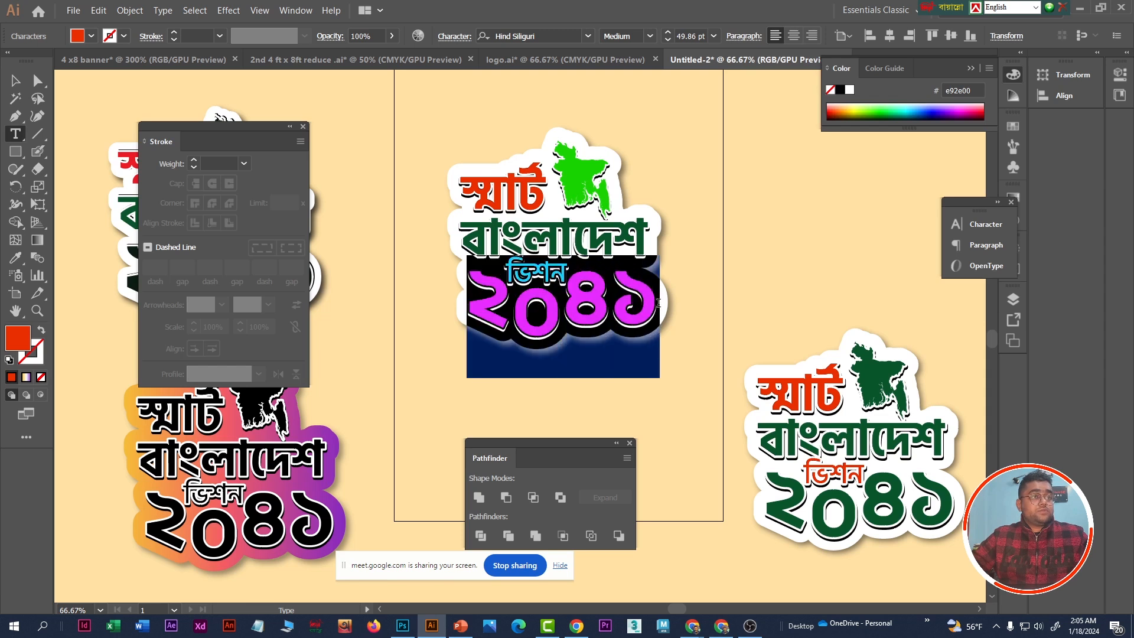
left_click(15, 258)
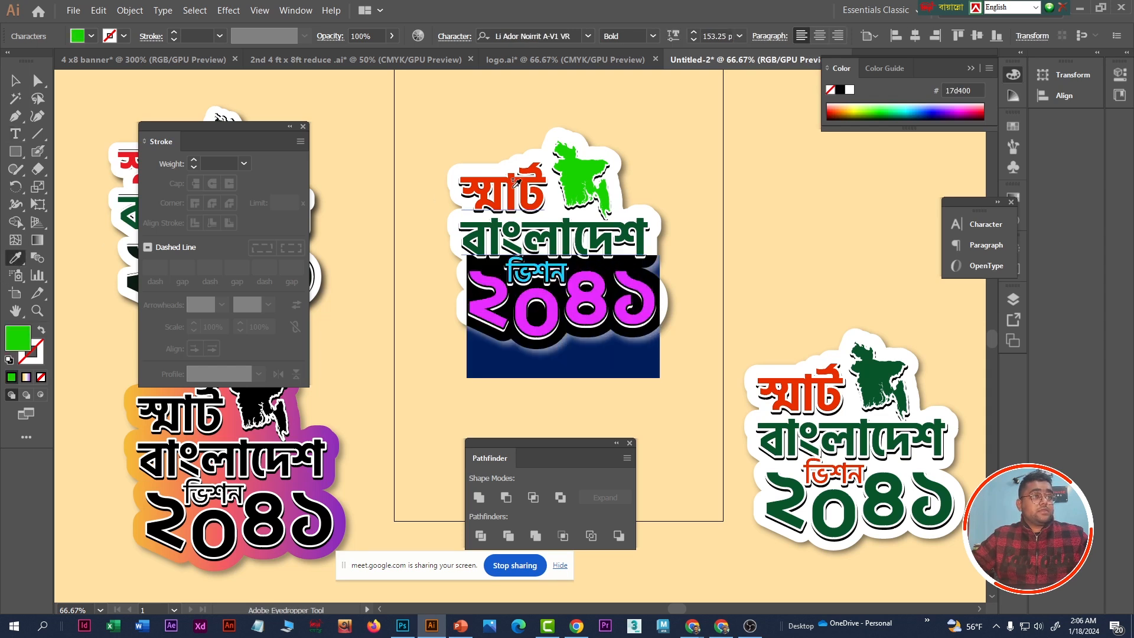
left_click(516, 176)
- Fill the sticker's main map shape with the dark green 09552b sampled from the বাংলাদেশ lettering and deselect it
left_click(37, 81)
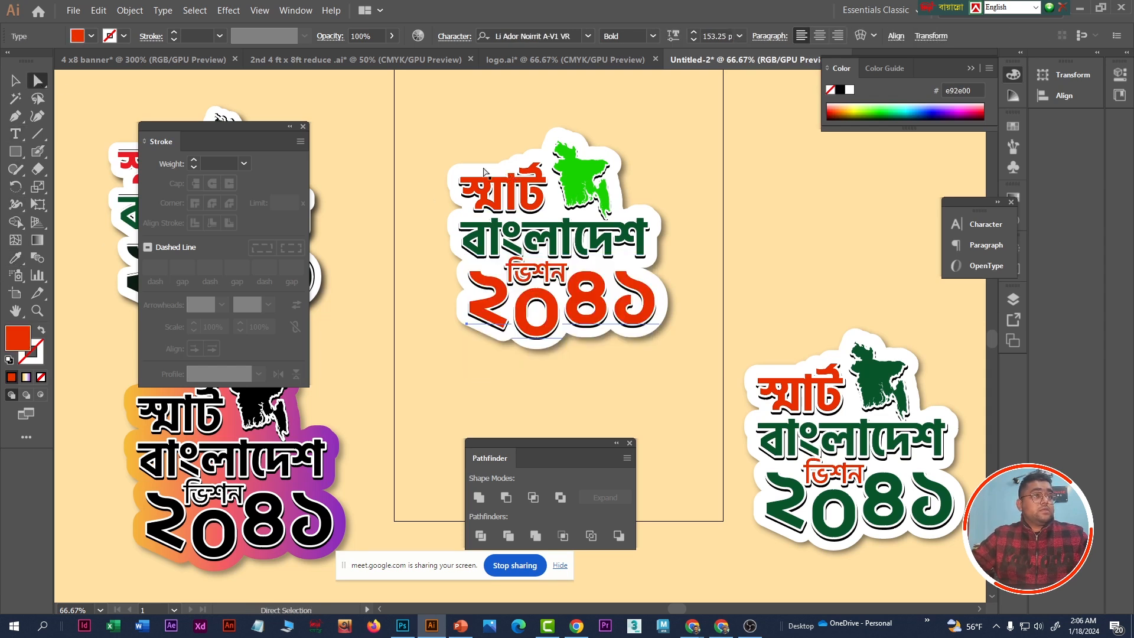
left_click(608, 169)
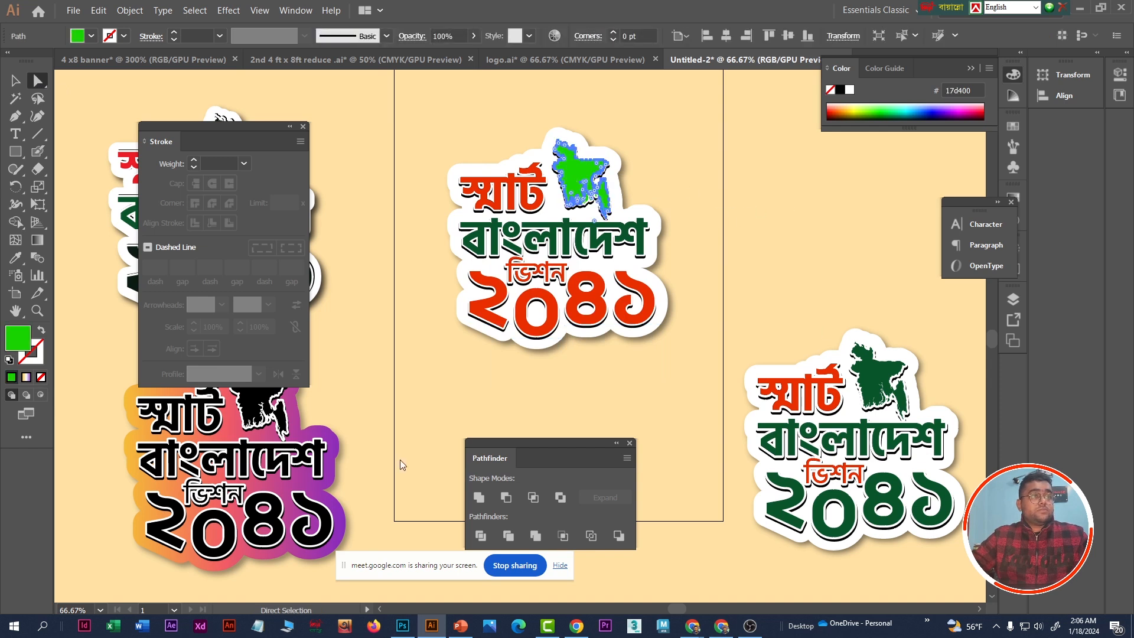
left_click(15, 257)
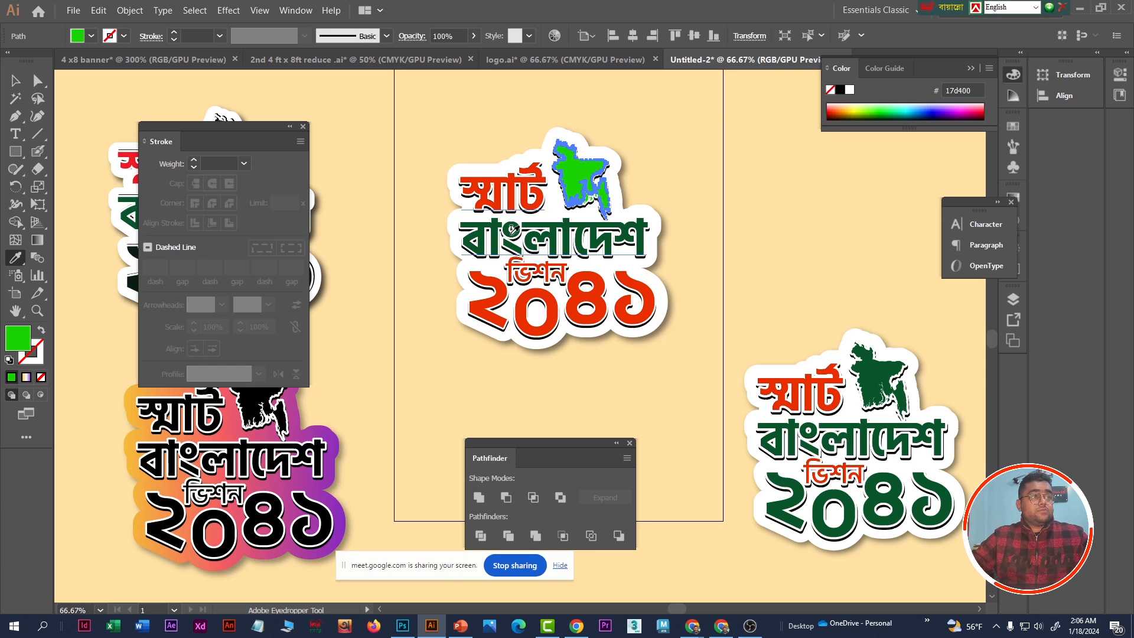
left_click(511, 227)
left_click(15, 81)
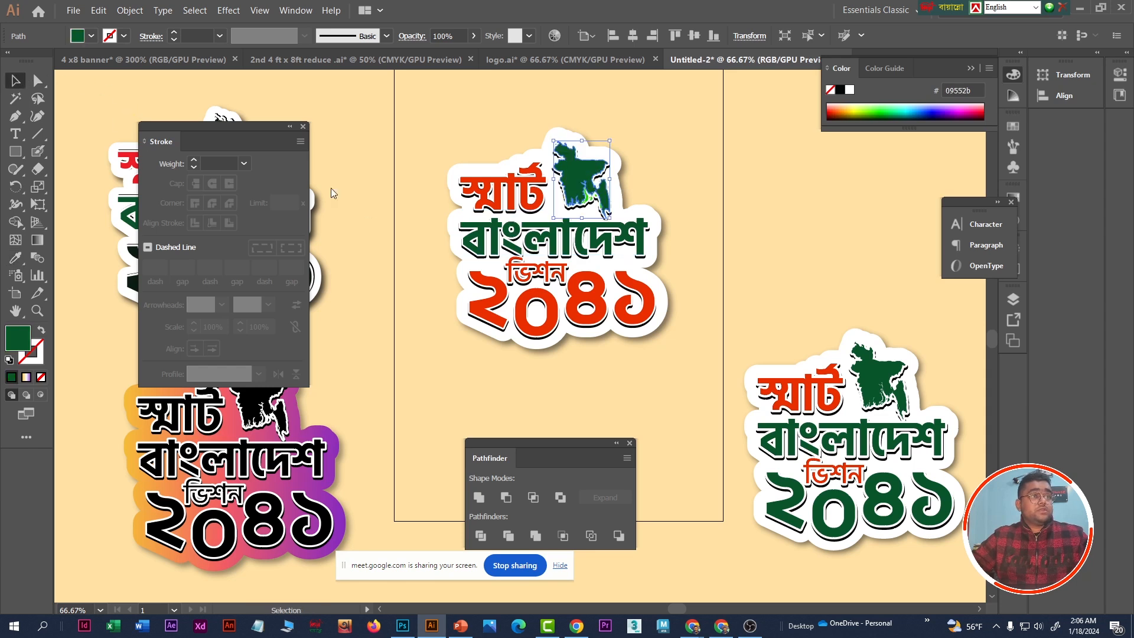
left_click(710, 239)
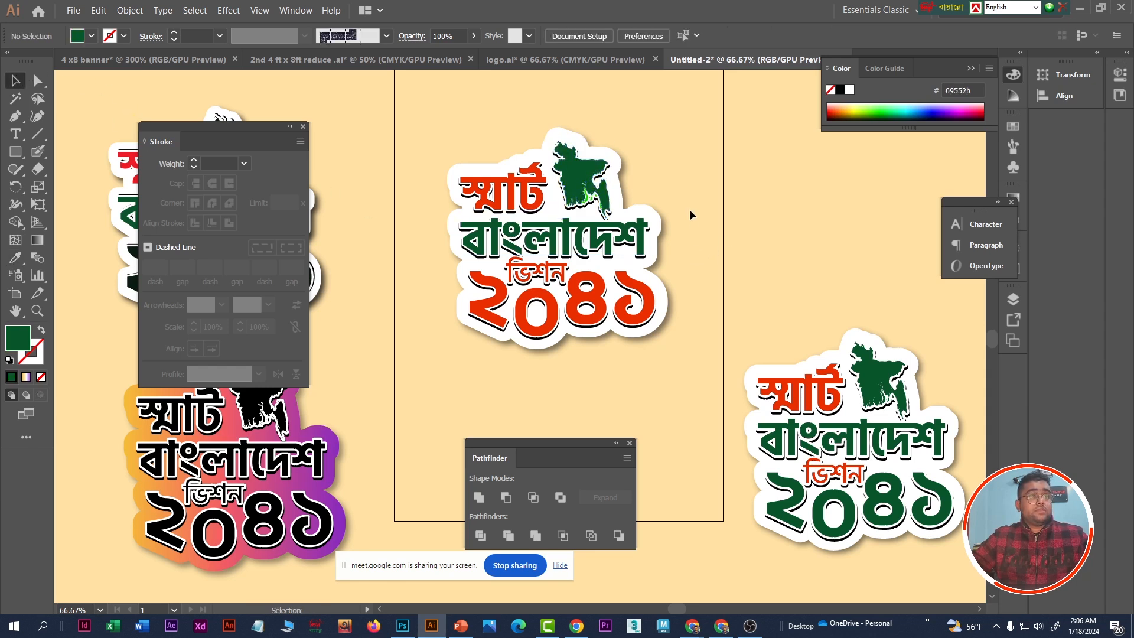
- Recolour the remaining bright green fragment of the sticker's map with the map's dark green 09552b and deselect it
scroll(675, 198, "up", 1)
scroll(608, 183, "up", 3)
left_click(533, 195)
left_click(17, 260)
left_click(532, 187)
left_click(17, 81)
scroll(803, 266, "down", 3)
left_click(733, 248)
- Check the coloured sticker against the example stickers and move the Pathfinder panel farther away from it
scroll(733, 248, "down", 2)
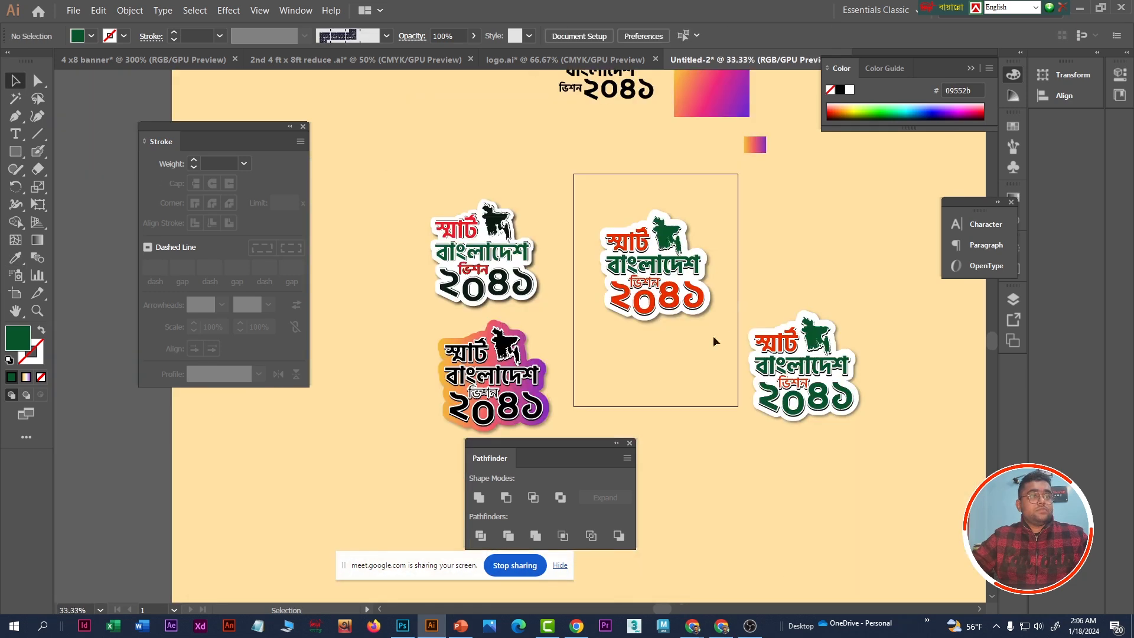
scroll(718, 325, "up", 1)
left_click_drag(725, 149, 719, 195)
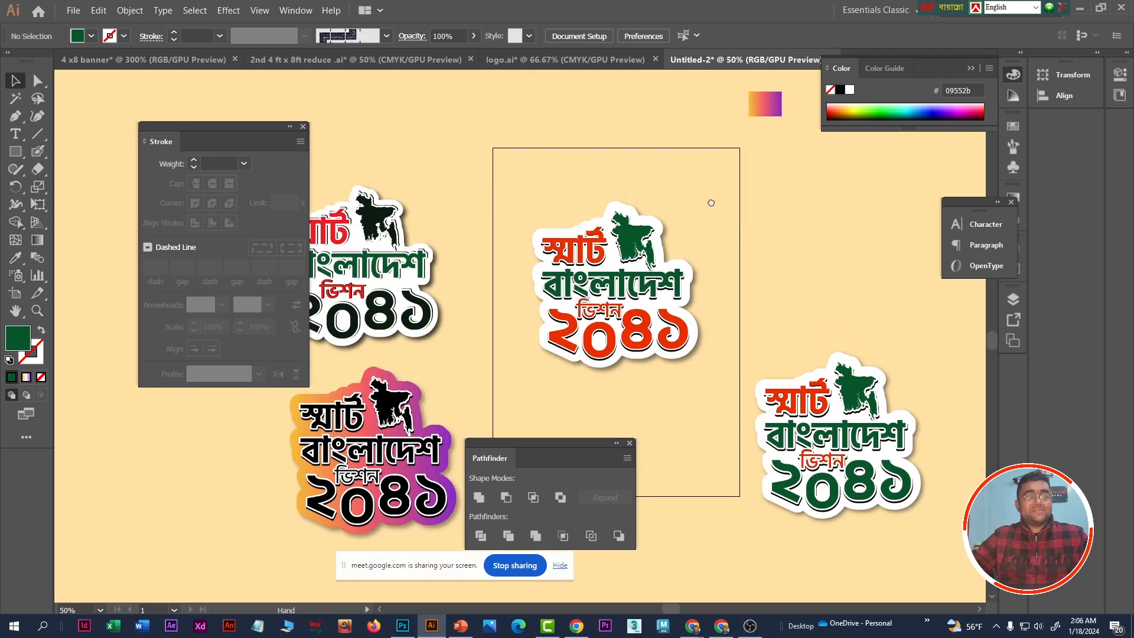
scroll(713, 310, "up", 1)
left_click_drag(539, 454, 668, 477)
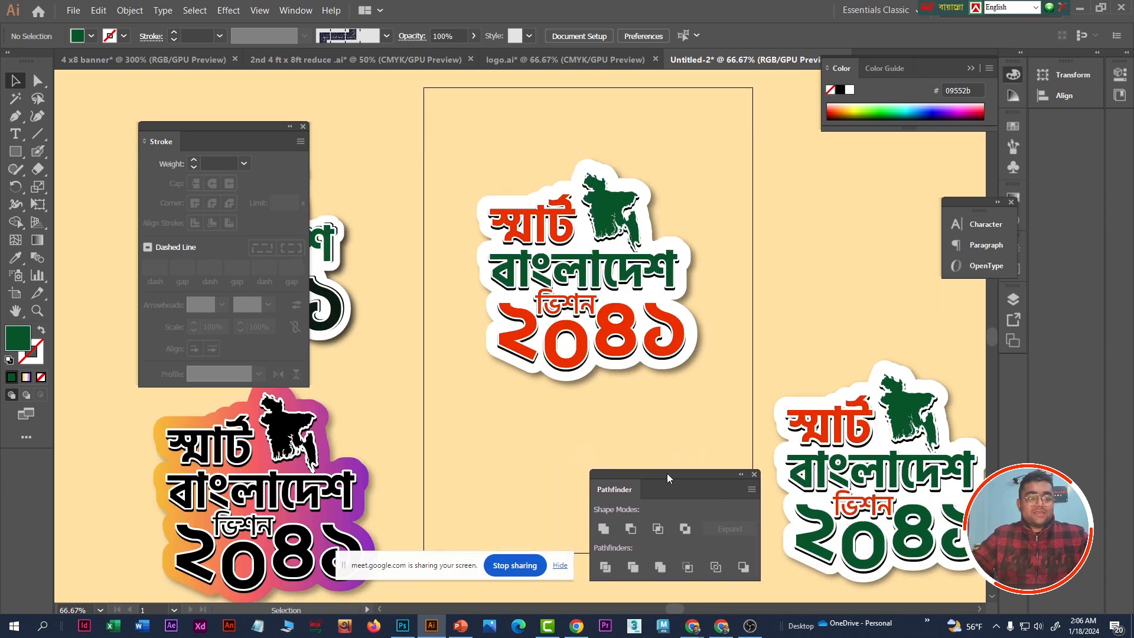